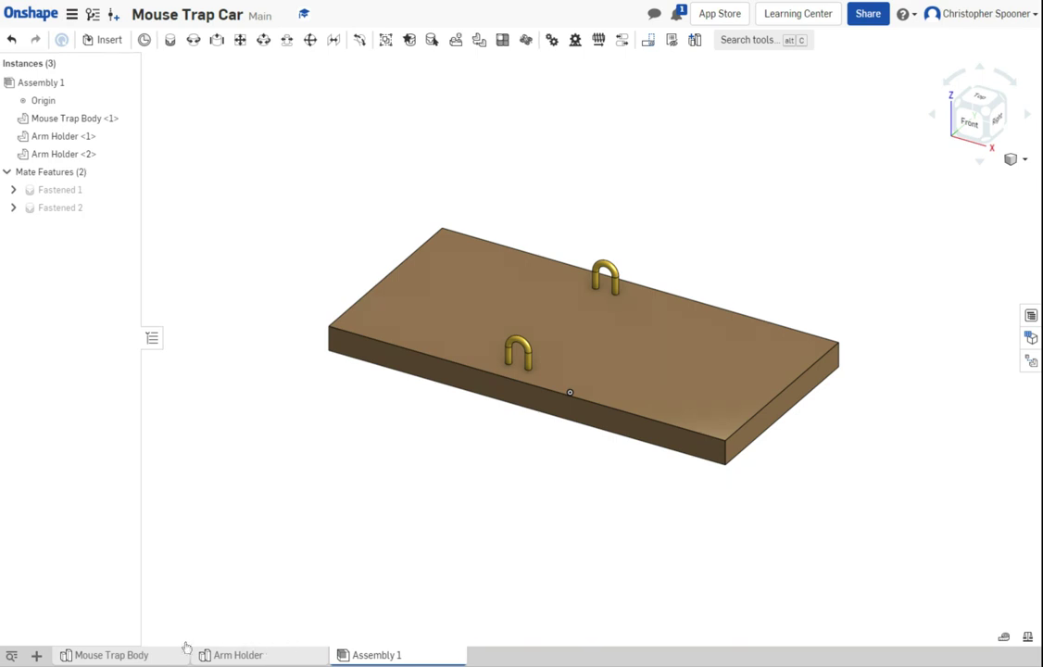
Create a new Part Studio in the document and move its tab ahead of Assembly 1.
left_click(37, 654)
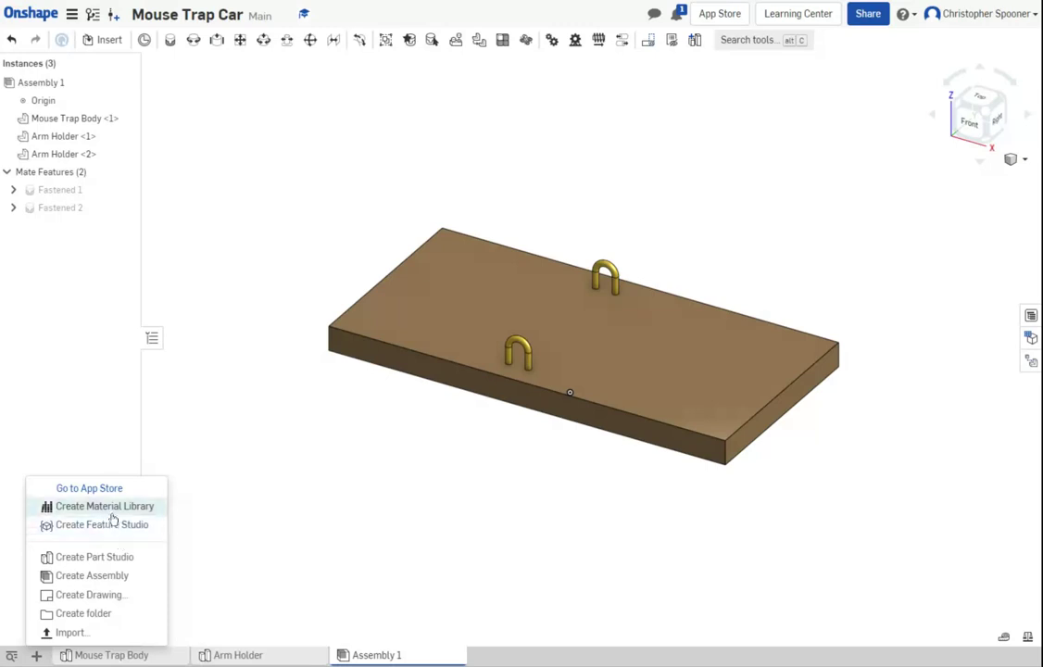
left_click(104, 556)
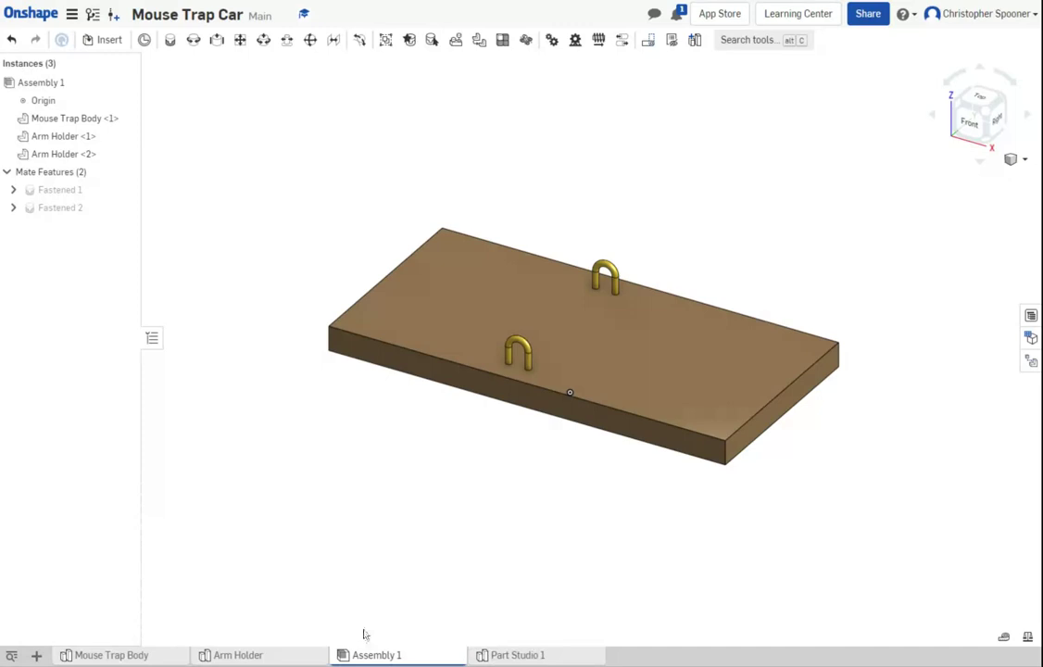
left_click_drag(500, 655, 344, 655)
Rename the new Part Studio as Mouse Trap Arm.
right_click(337, 651)
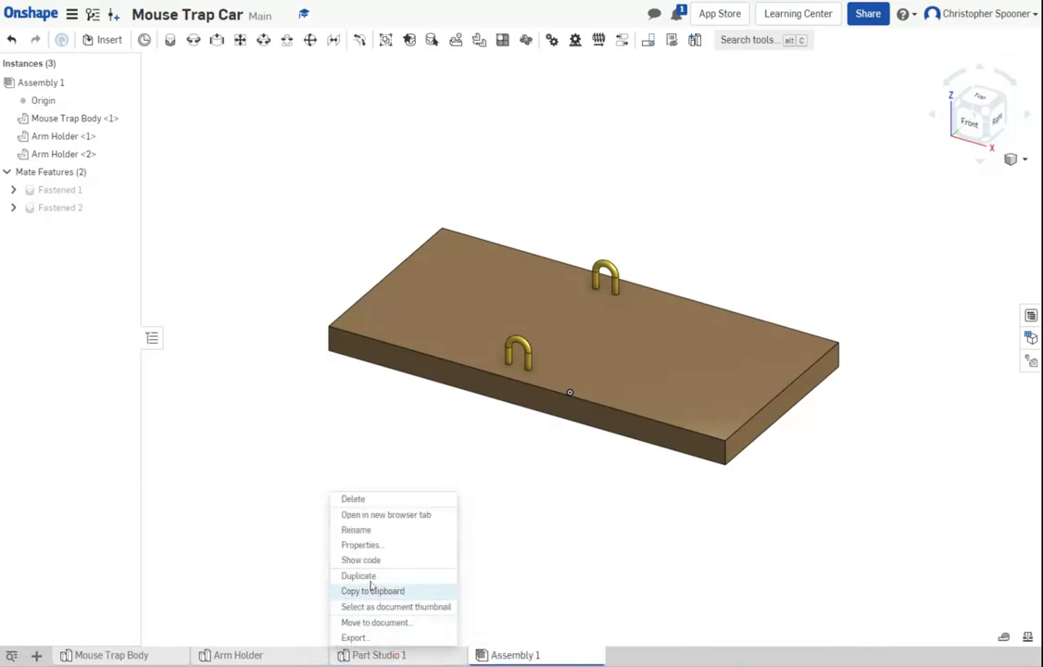
left_click(356, 528)
right_click(472, 653)
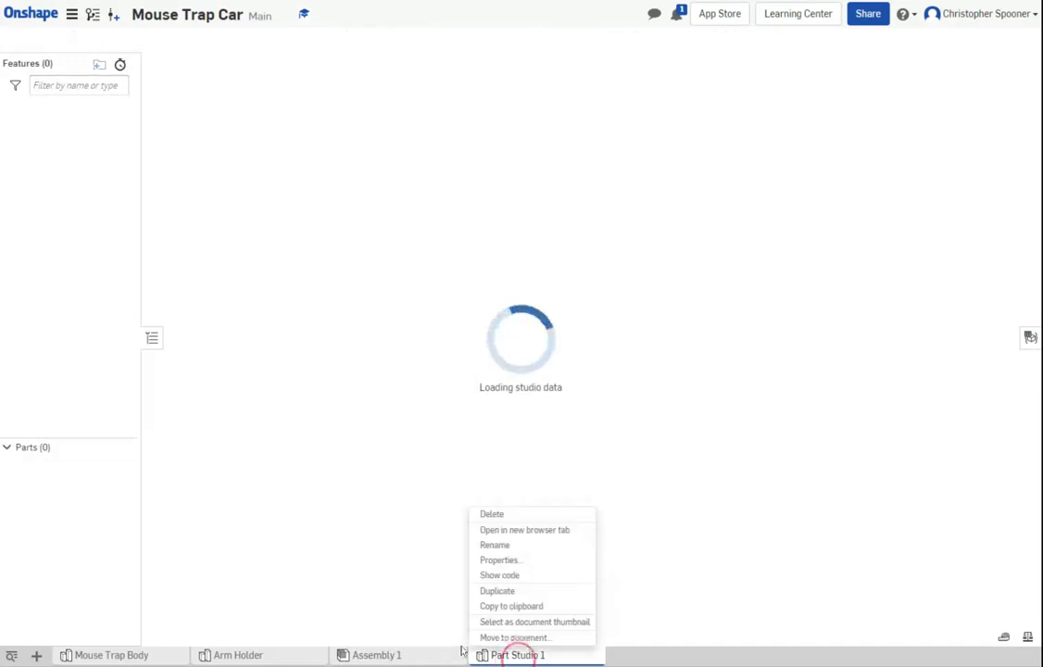
left_click(486, 545)
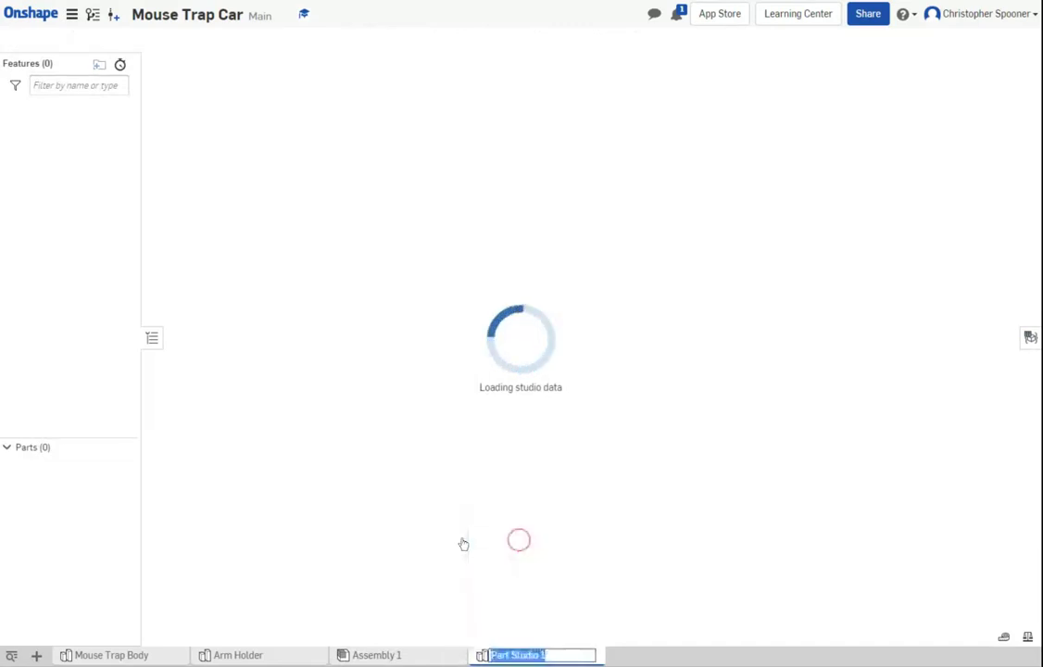
type("Mous")
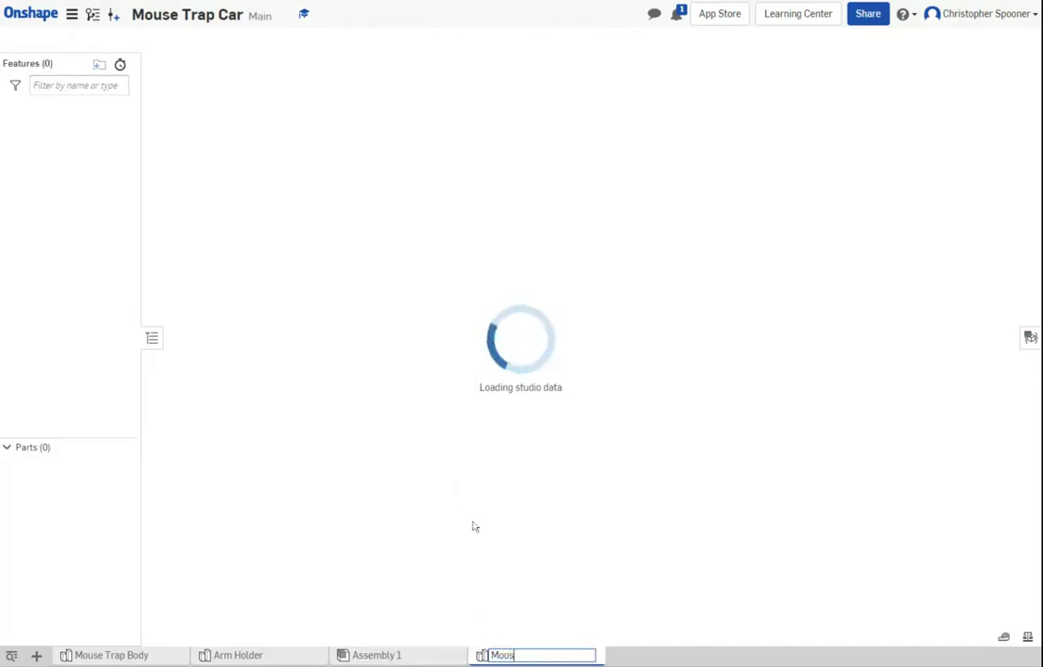
type("e Trap Arm")
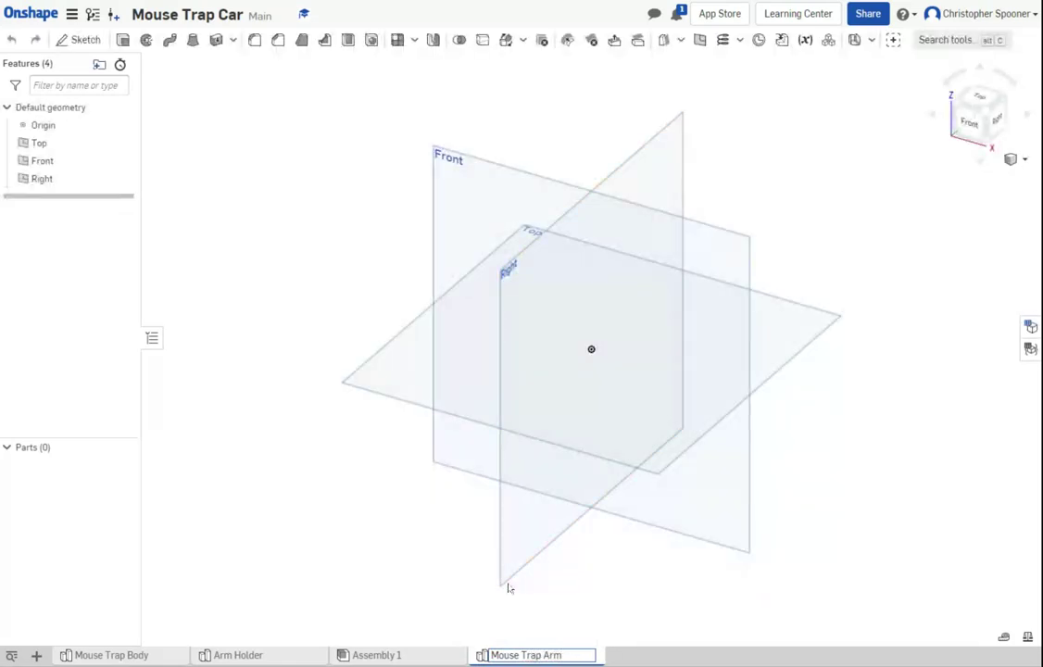
key("Return")
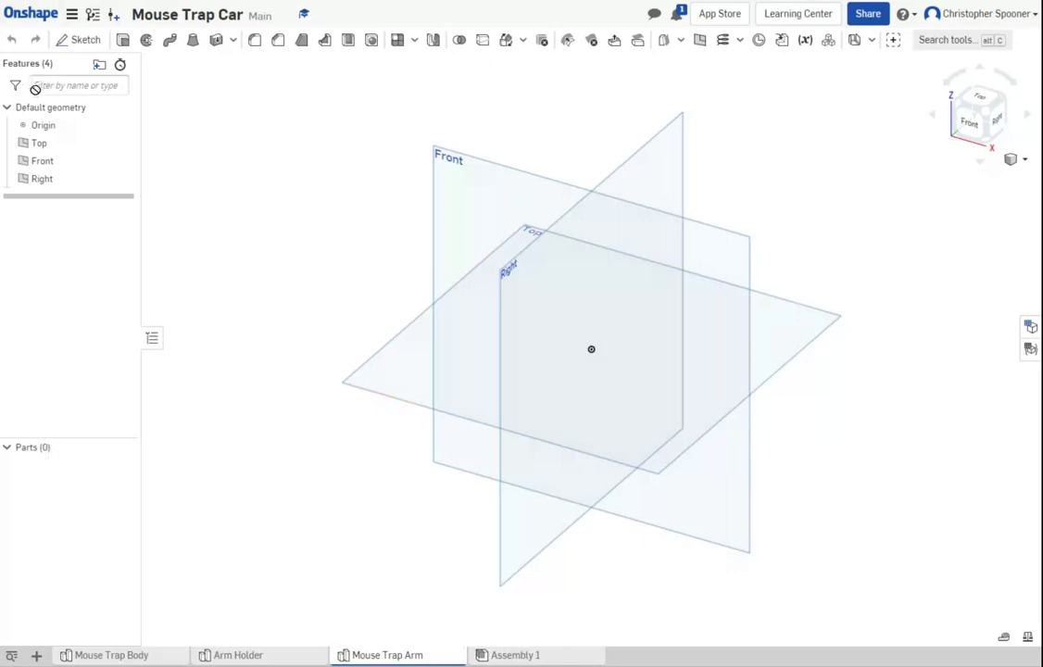
Start a sketch on the Front plane and view it straight on.
left_click(79, 40)
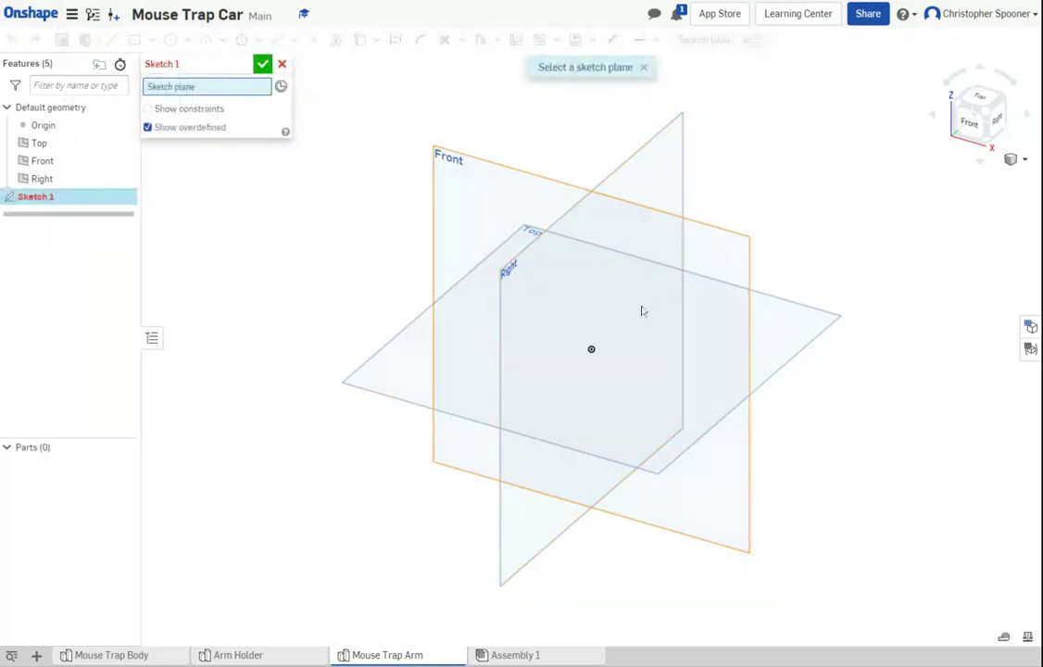
left_click(619, 260)
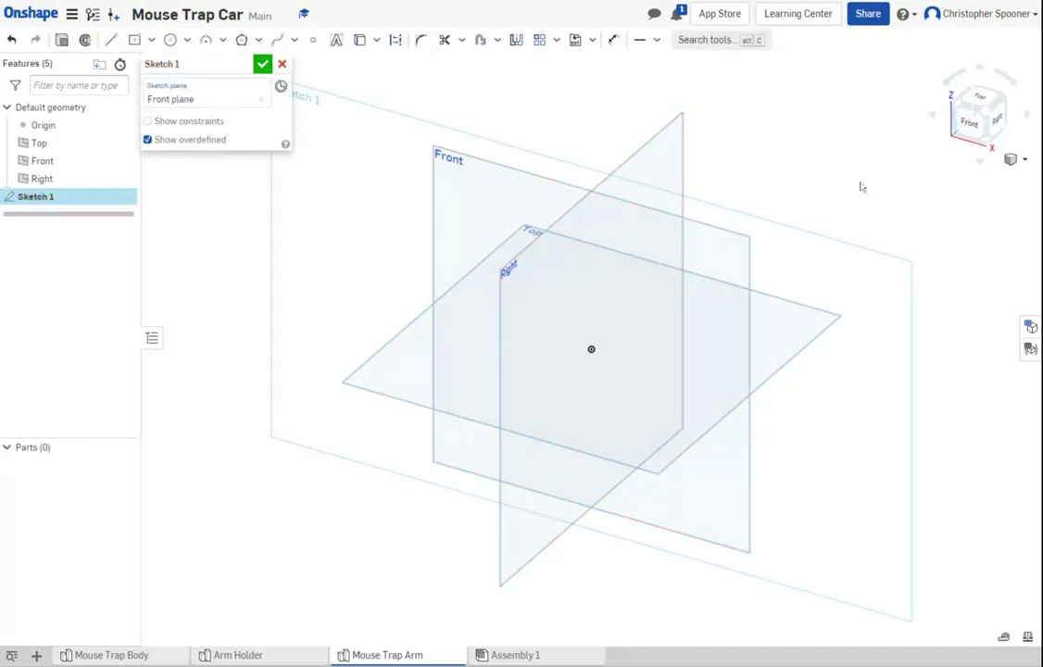
key("n")
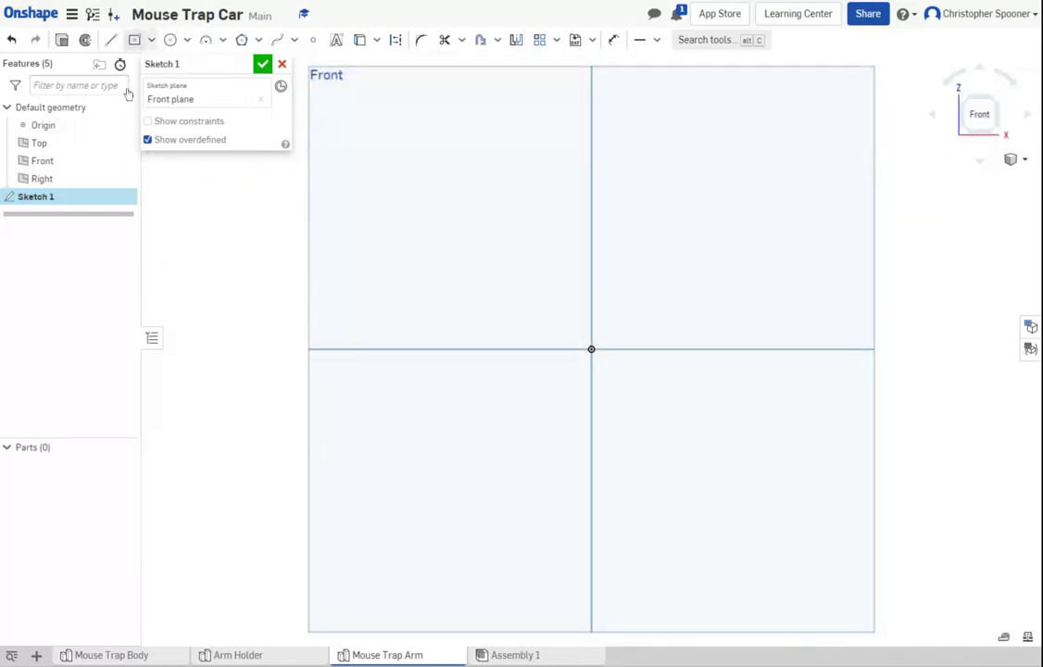
Draw a closed inverted-U outline about 1.85 in wide and 1.97 in tall, with leg ends about 0.24 in wide level with the origin.
key("l")
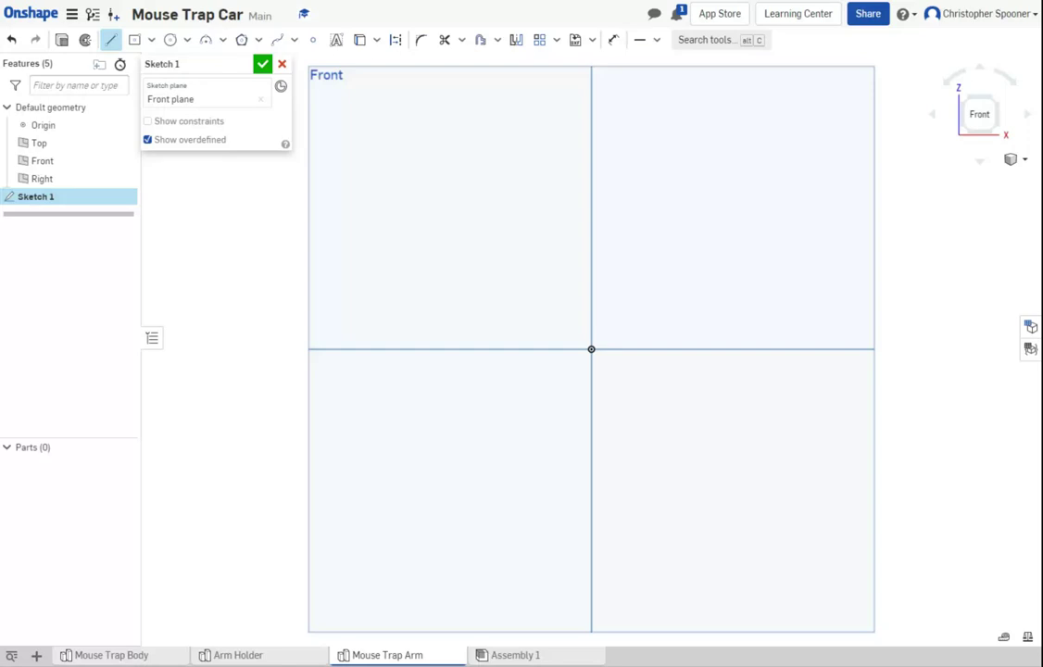
left_click(492, 349)
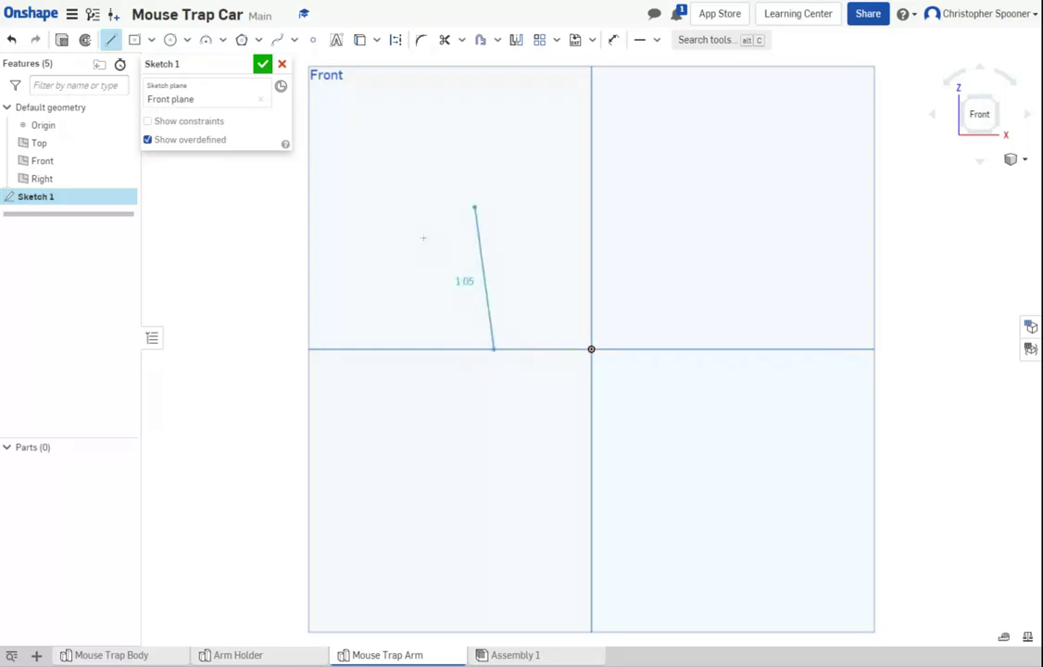
left_click(493, 163)
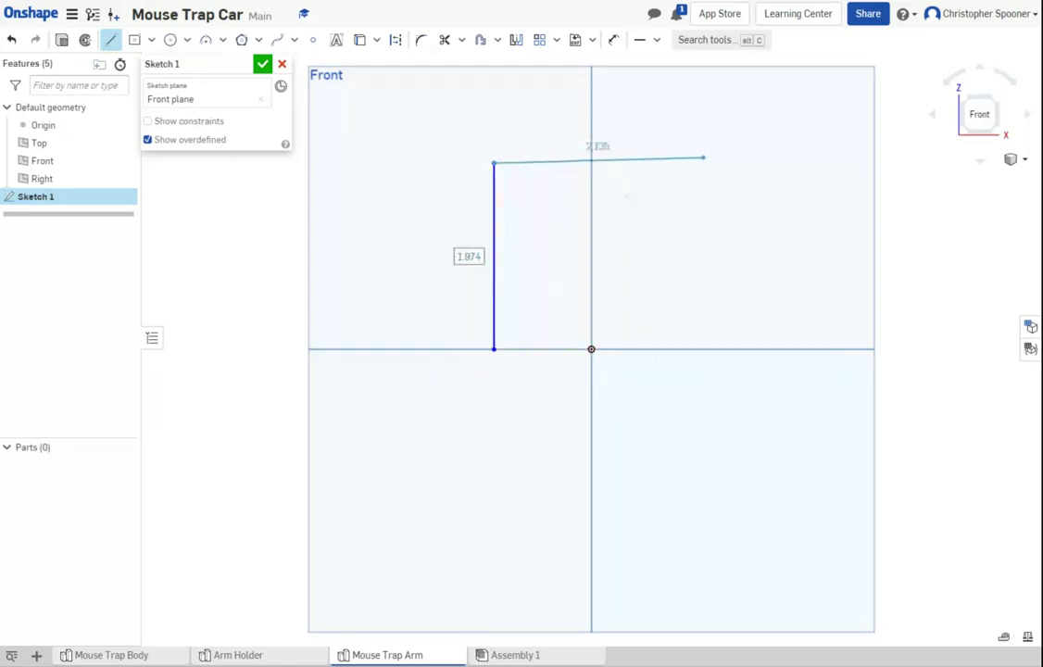
left_click(669, 163)
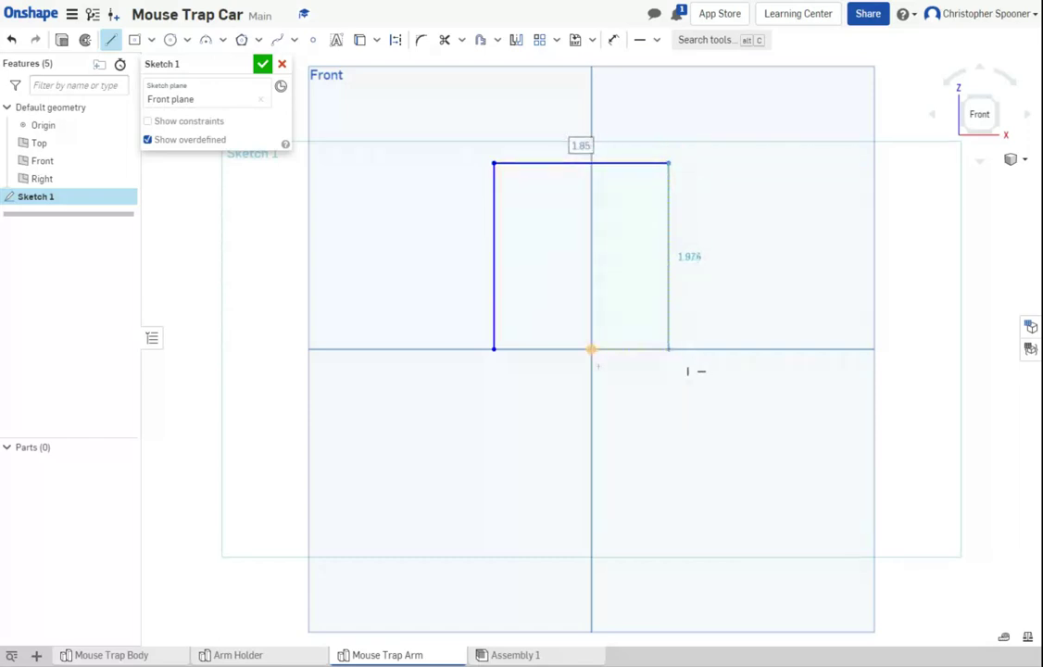
left_click(669, 349)
left_click(645, 349)
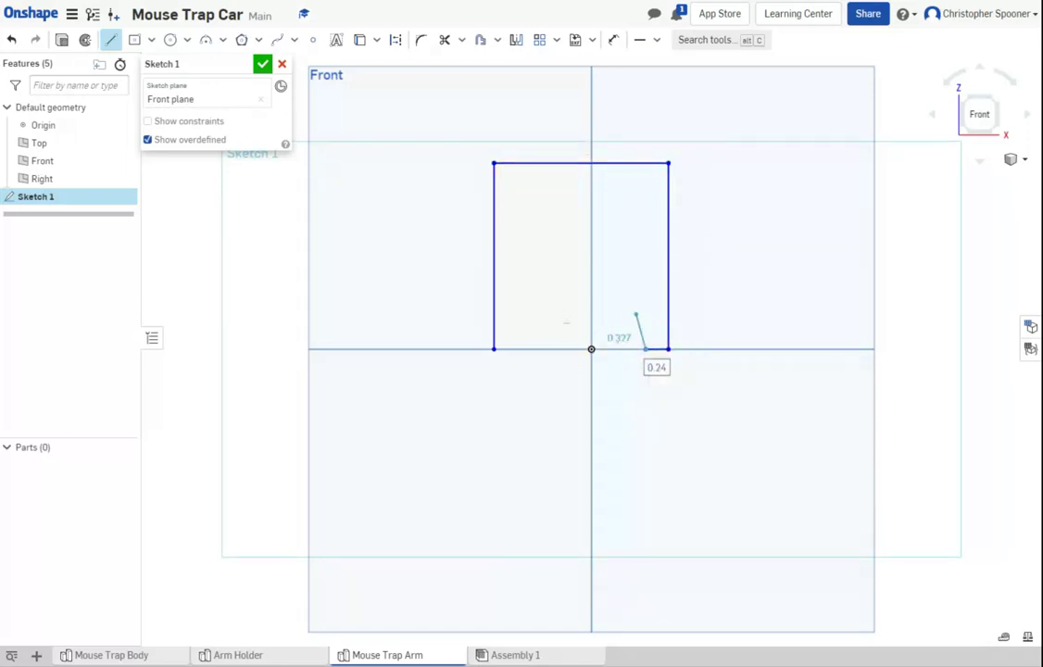
left_click(646, 181)
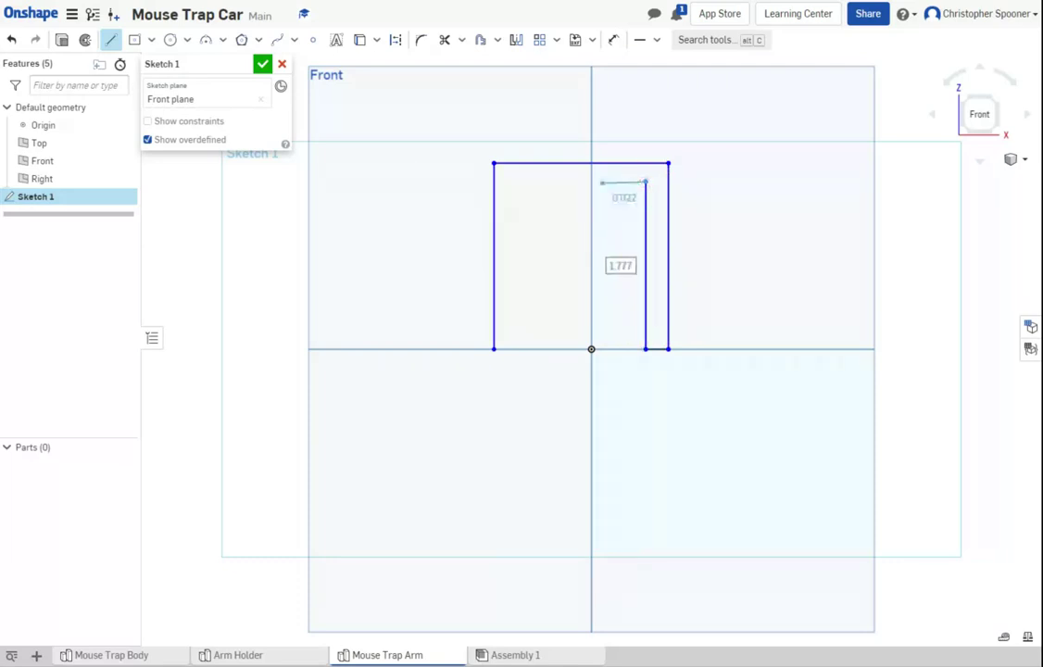
left_click(515, 182)
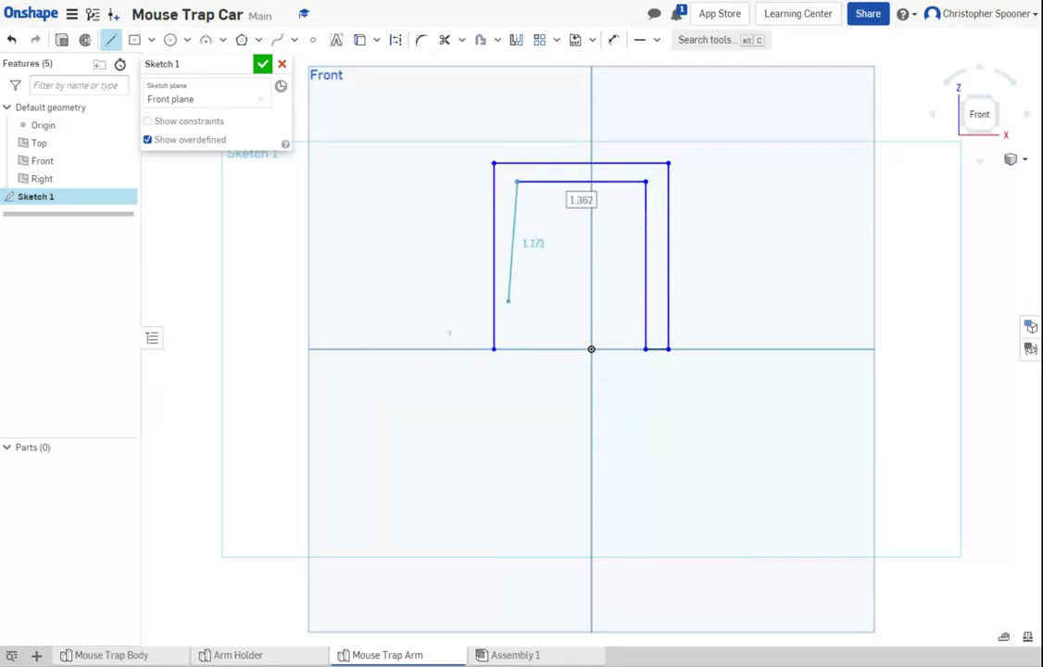
left_click(515, 349)
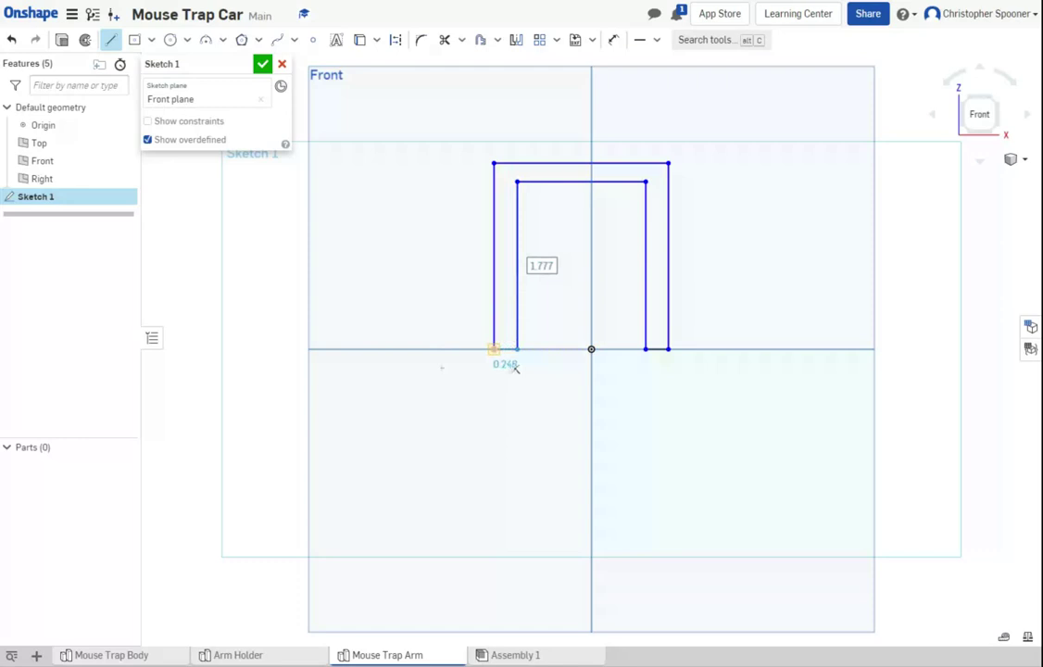
left_click(493, 350)
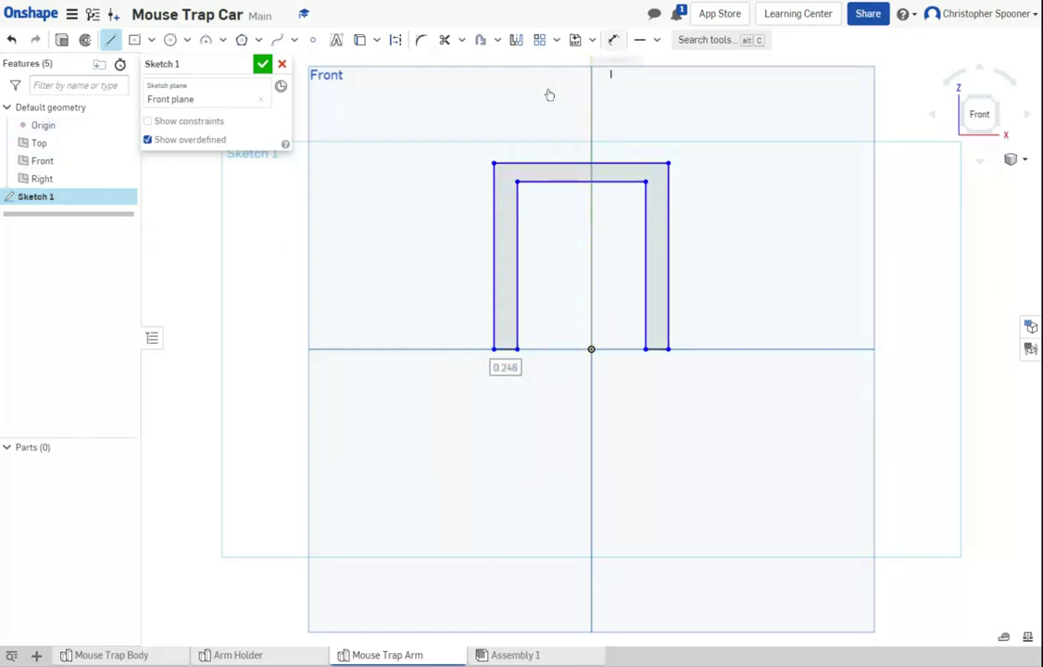
Try to centre the inverted-U over the origin using midpoint and vertical constraints on its inner crossbar line.
left_click(656, 40)
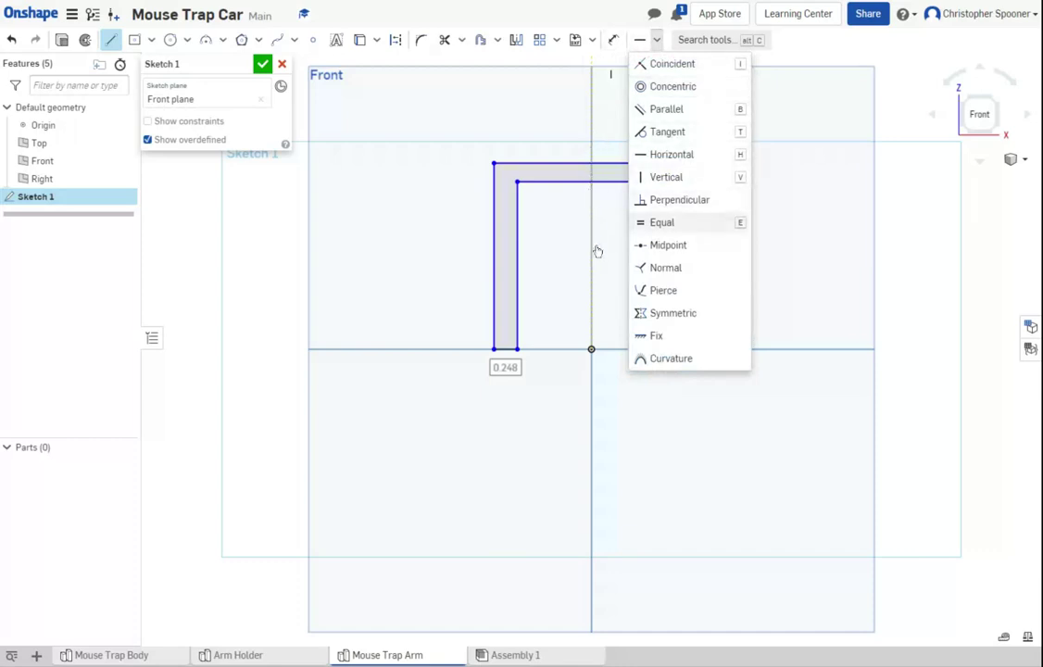
left_click(668, 244)
left_click(565, 181)
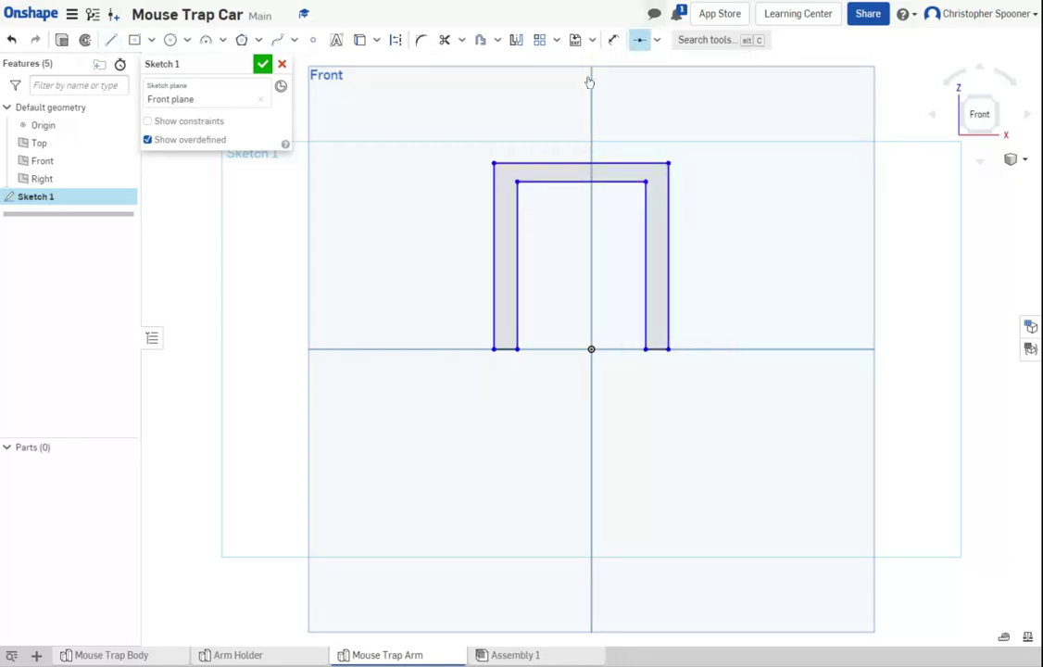
left_click(658, 40)
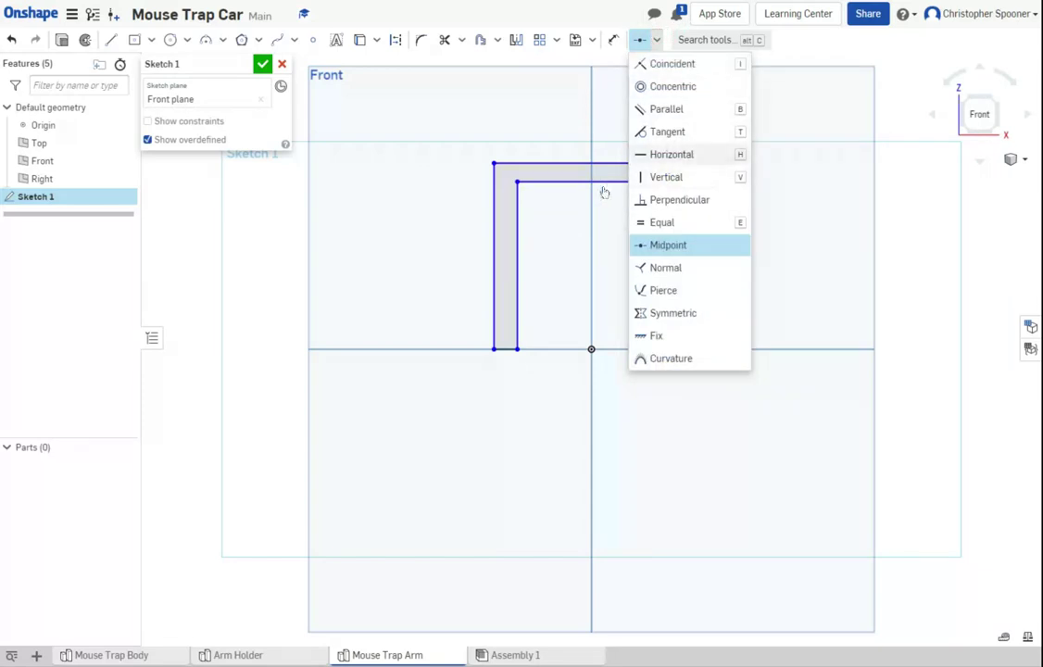
key("v")
left_click(534, 231)
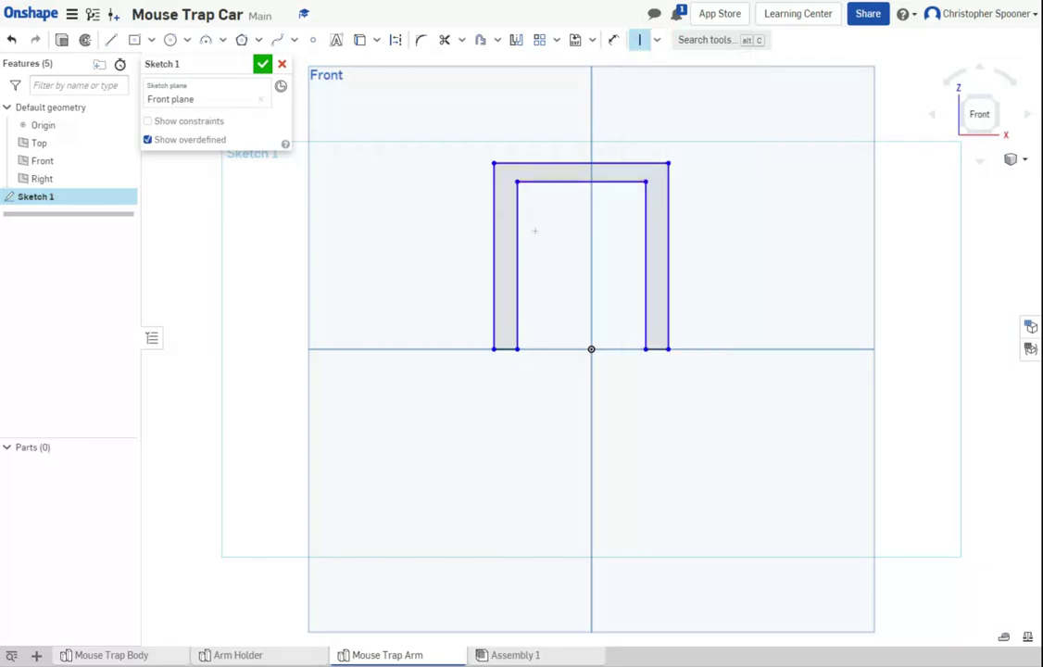
left_click(591, 349)
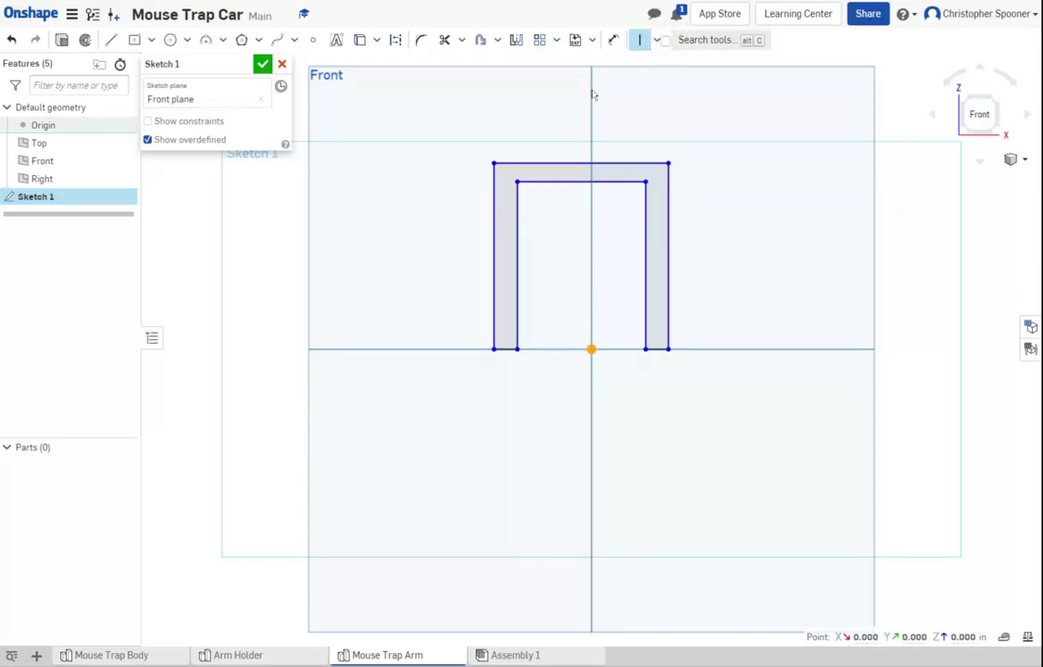
Constrain the left leg's inner bottom corner to be horizontal with the origin.
left_click(658, 39)
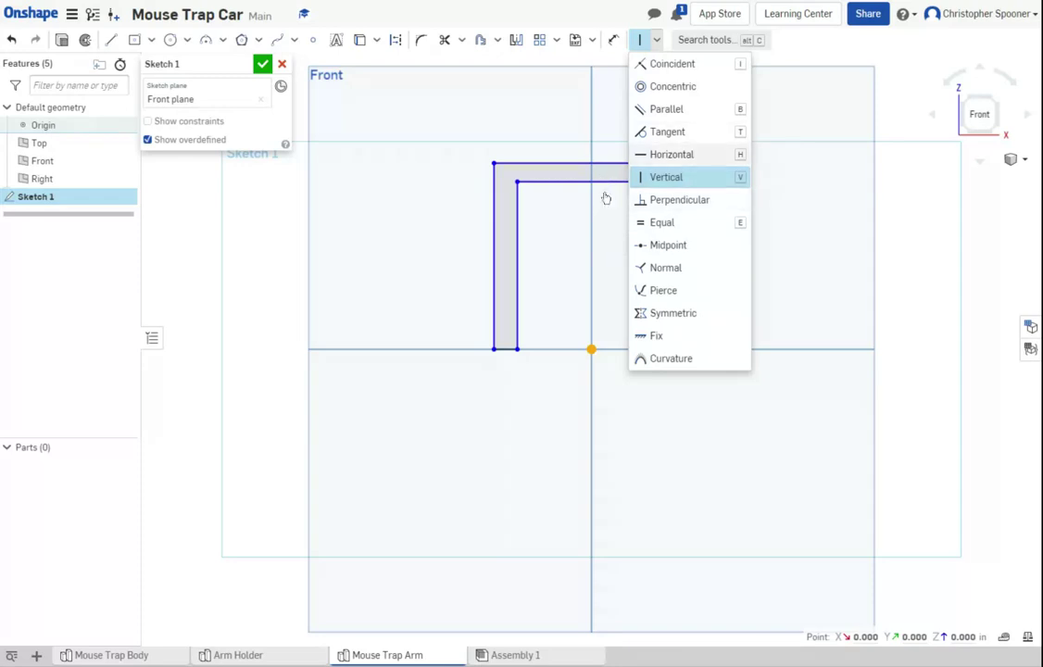
left_click(671, 154)
left_click(517, 350)
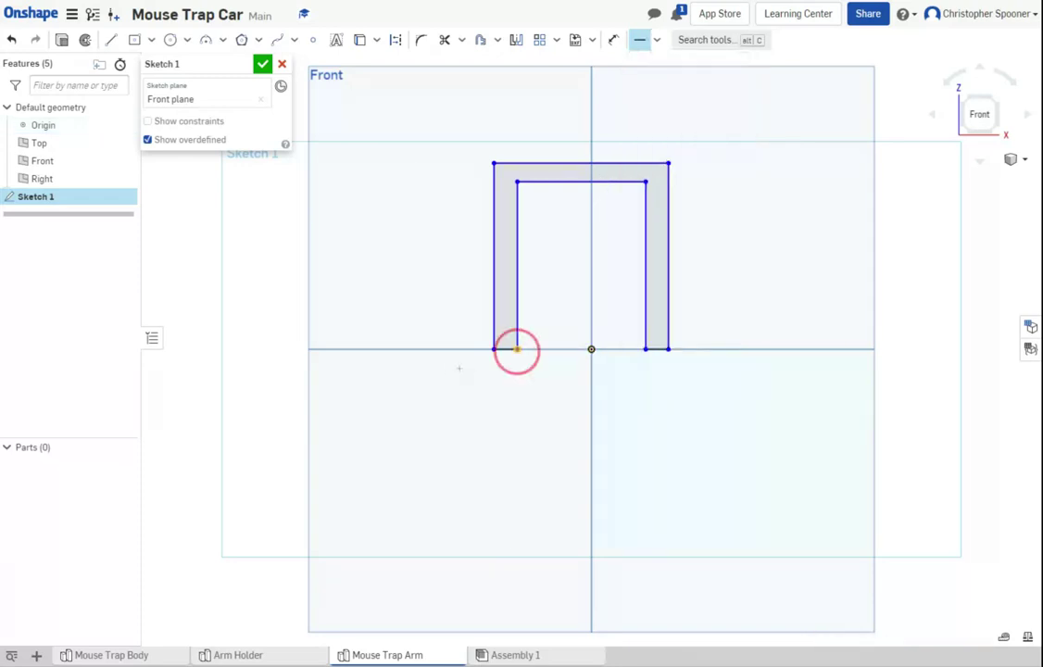
left_click(590, 349)
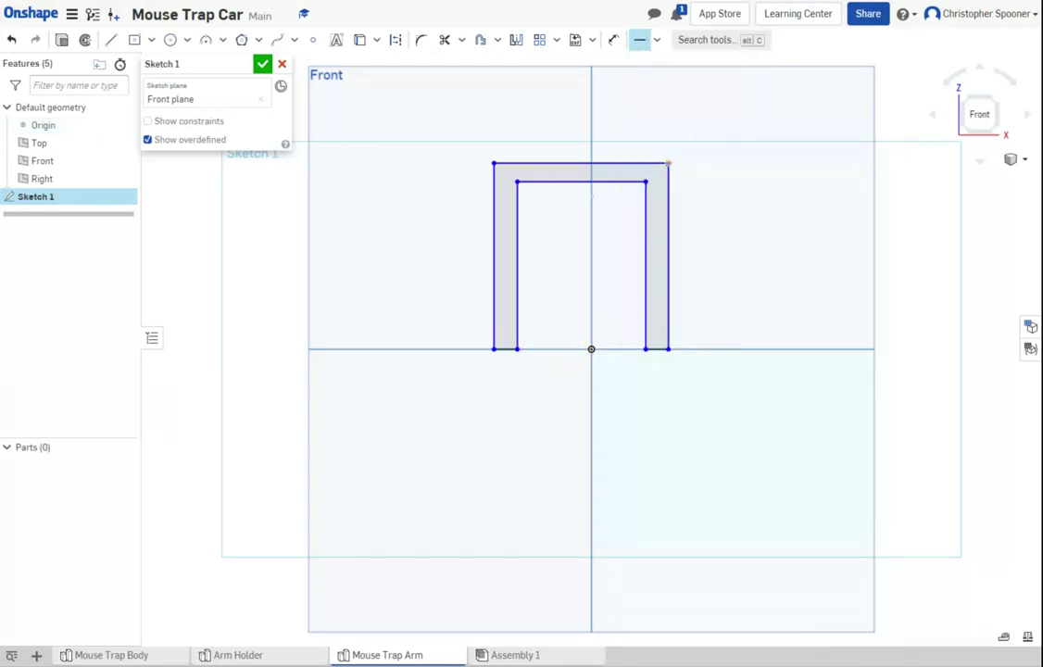
Apply an equal constraint to the short bottom edges of the two legs.
left_click(656, 39)
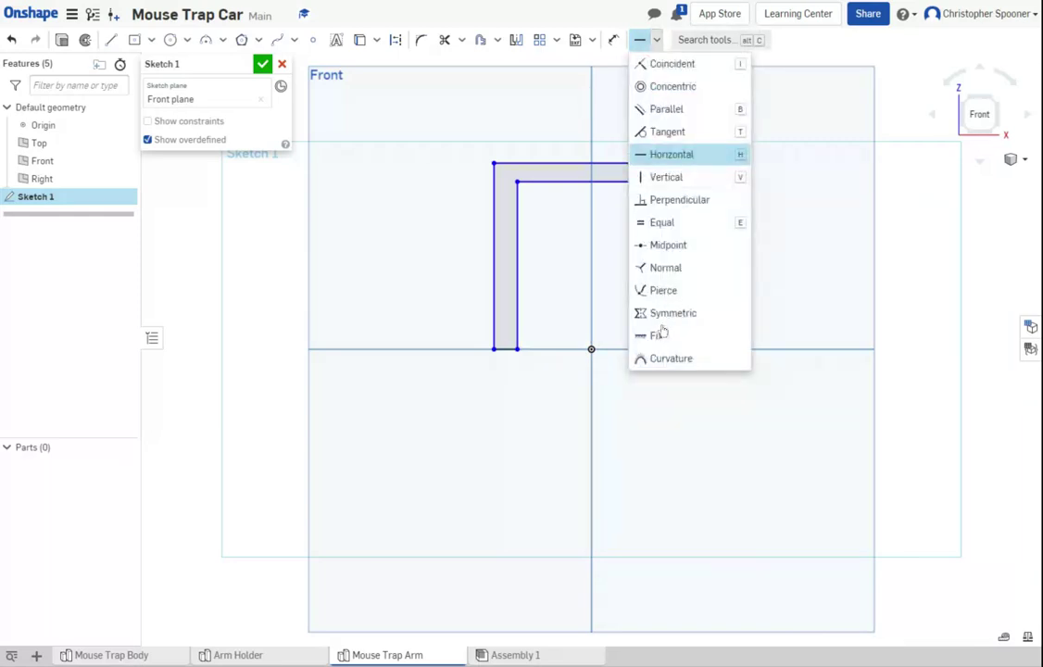
left_click(661, 223)
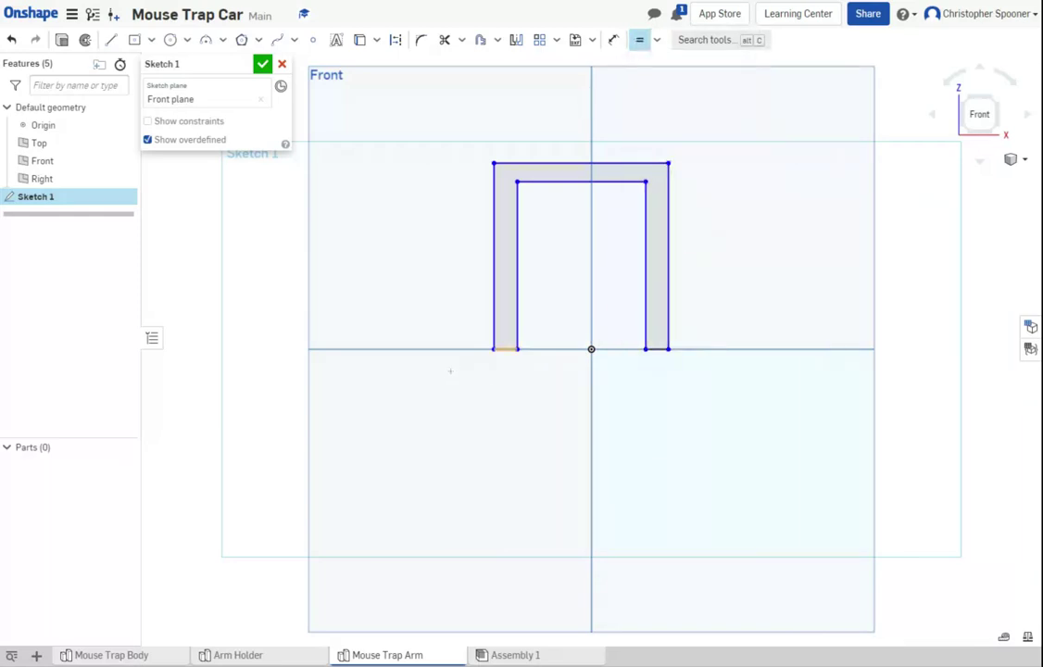
left_click(506, 349)
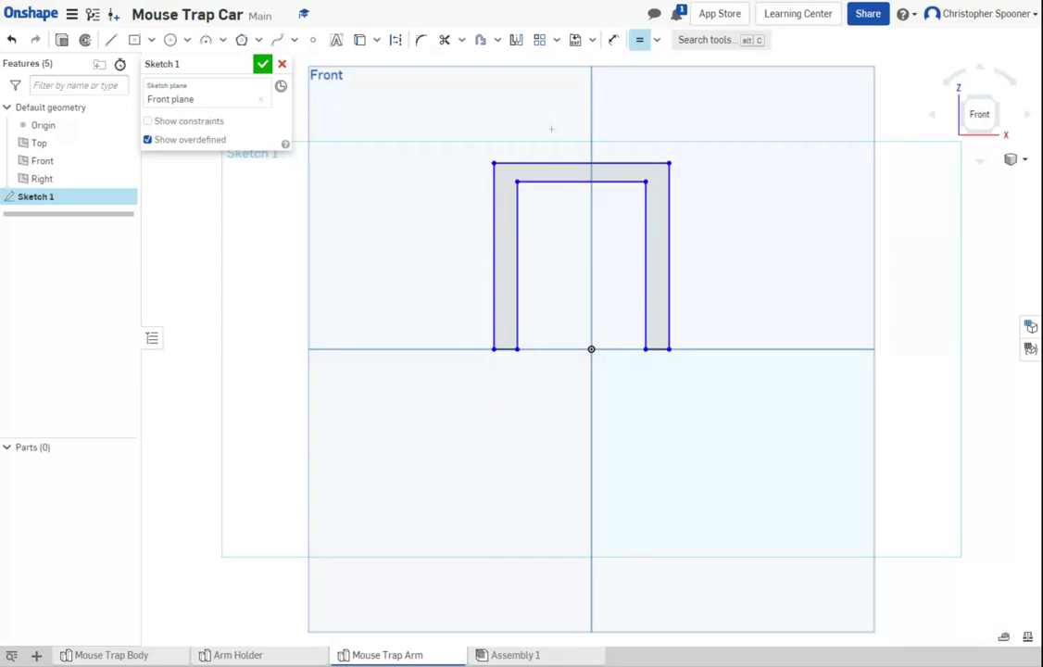
Dimension the bottom edge of the right leg and set its width to 0.072 in.
left_click(657, 40)
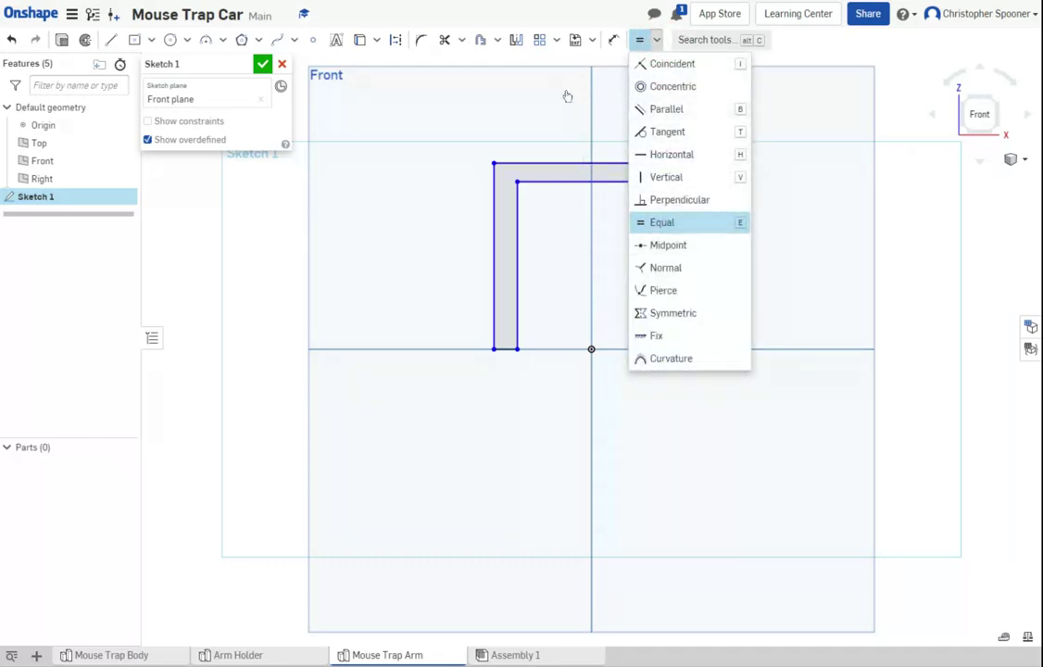
left_click(613, 40)
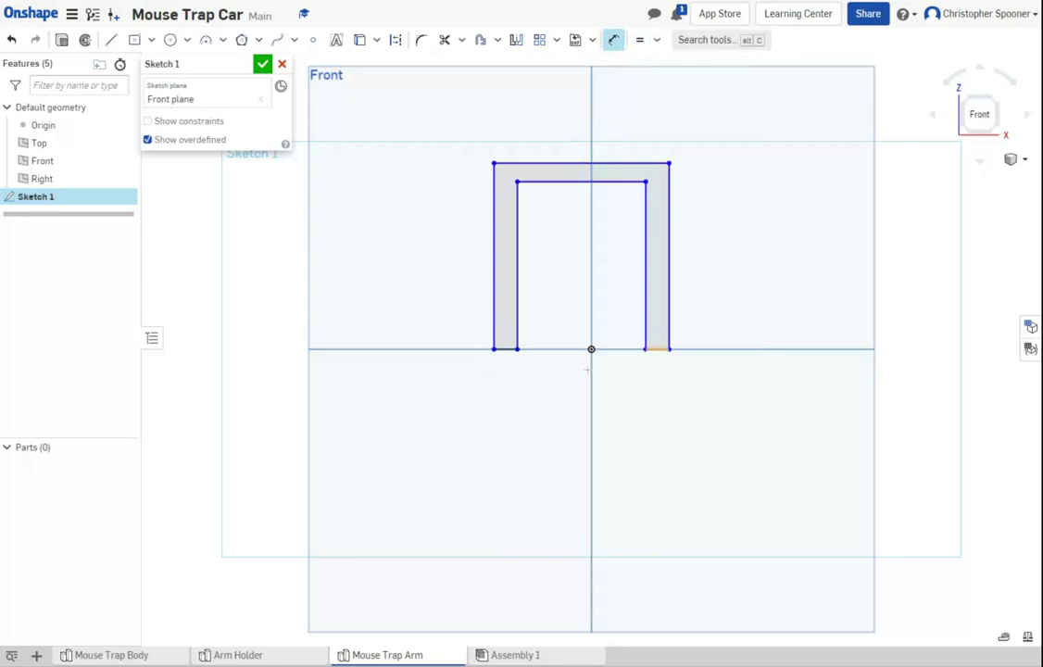
key("d")
left_click(661, 387)
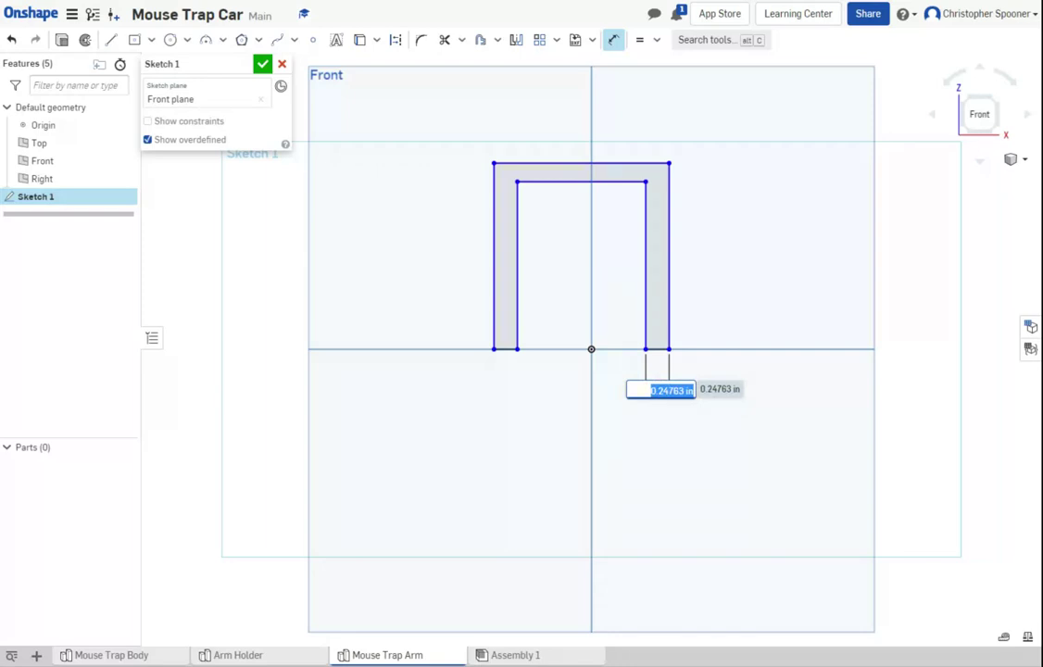
key("BackSpace")
type("0.072")
key("Return")
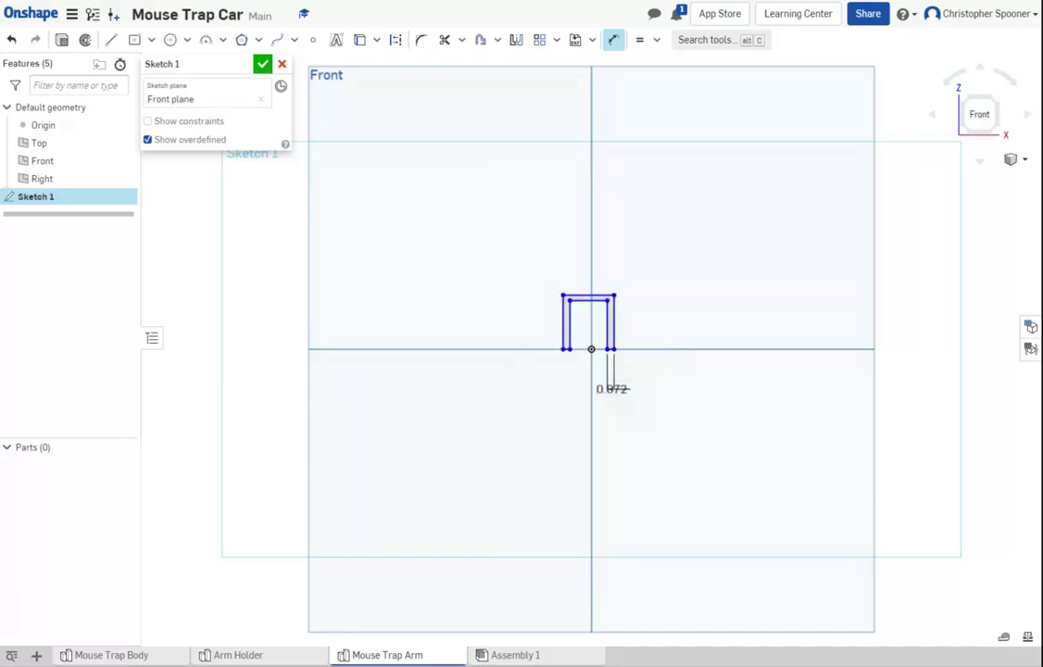
Dimension the inverted-U's overall width between the outer edges of its two legs and set it to 1.553 in.
scroll(562, 378, "up", 3)
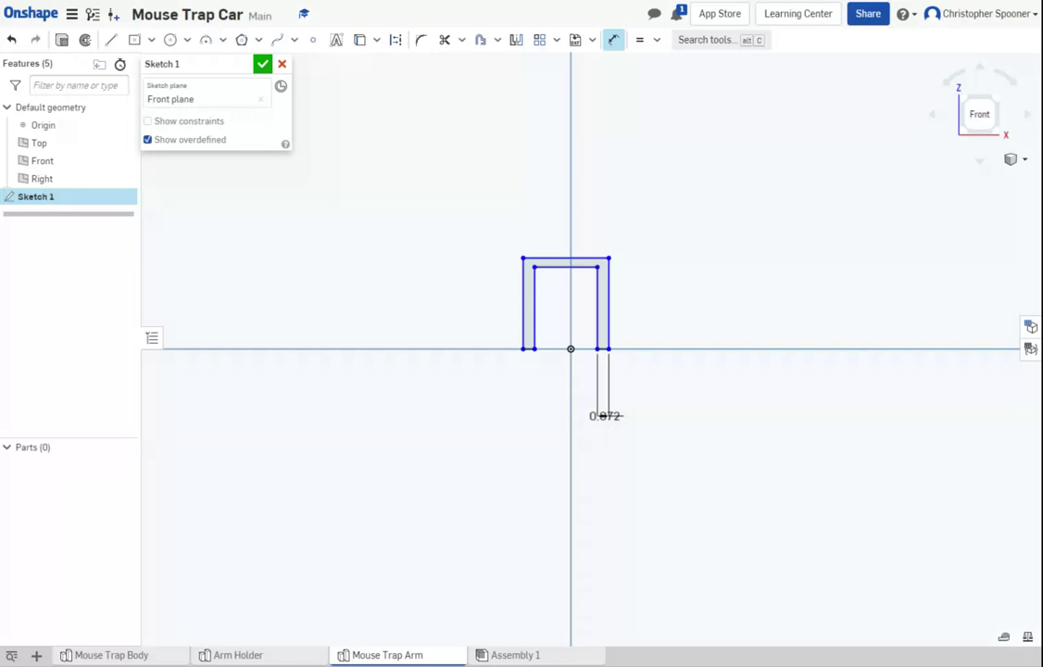
key("Escape")
left_click(524, 327)
left_click(607, 319)
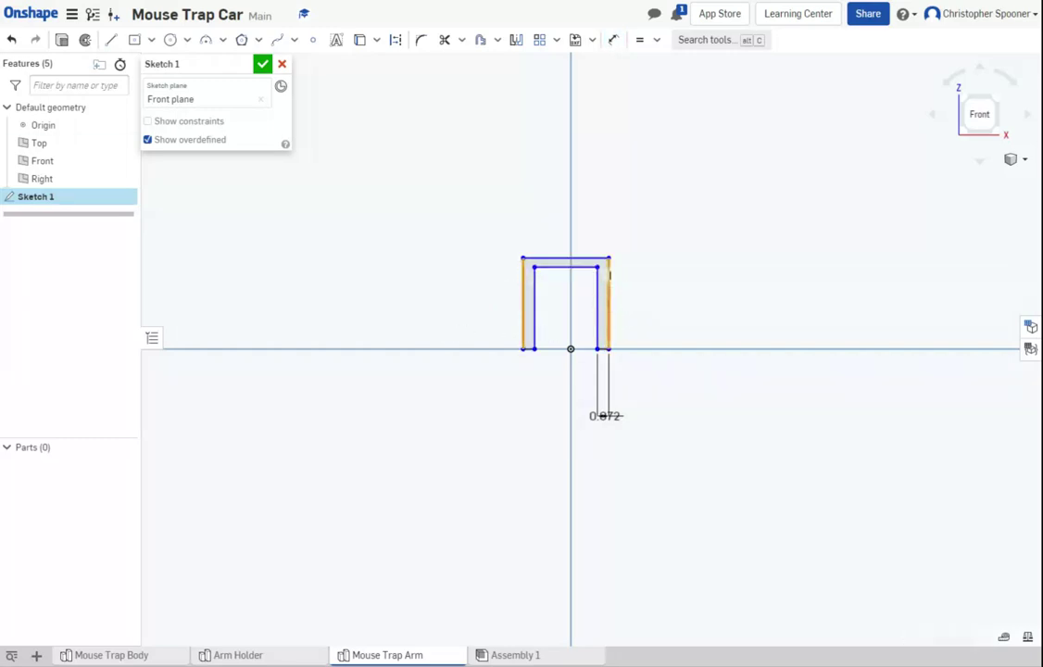
scroll(508, 388, "up", 3)
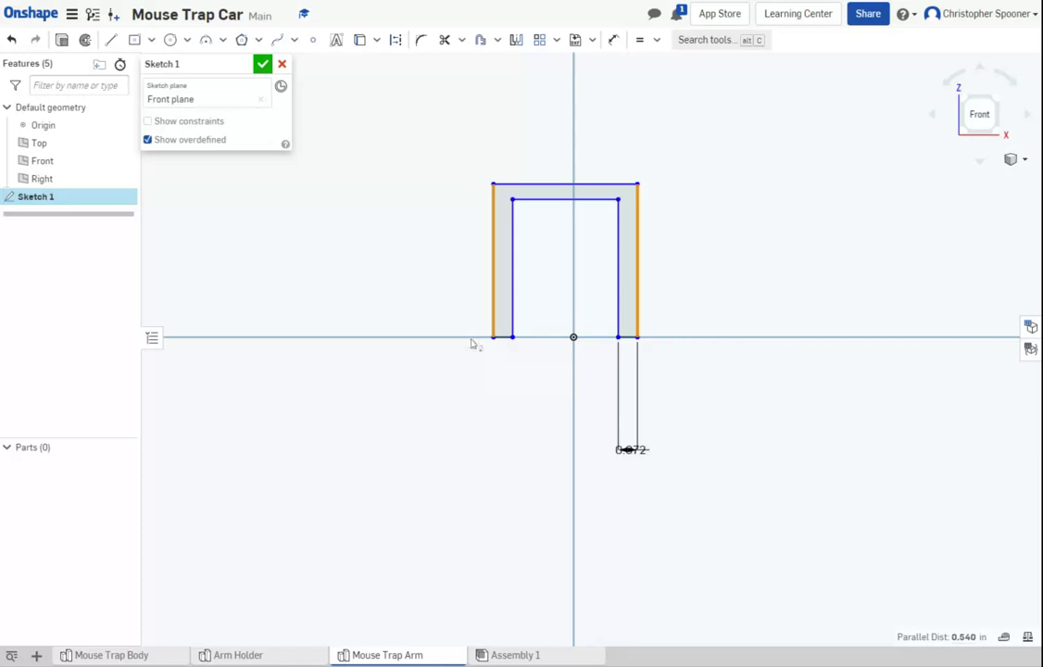
left_click(613, 40)
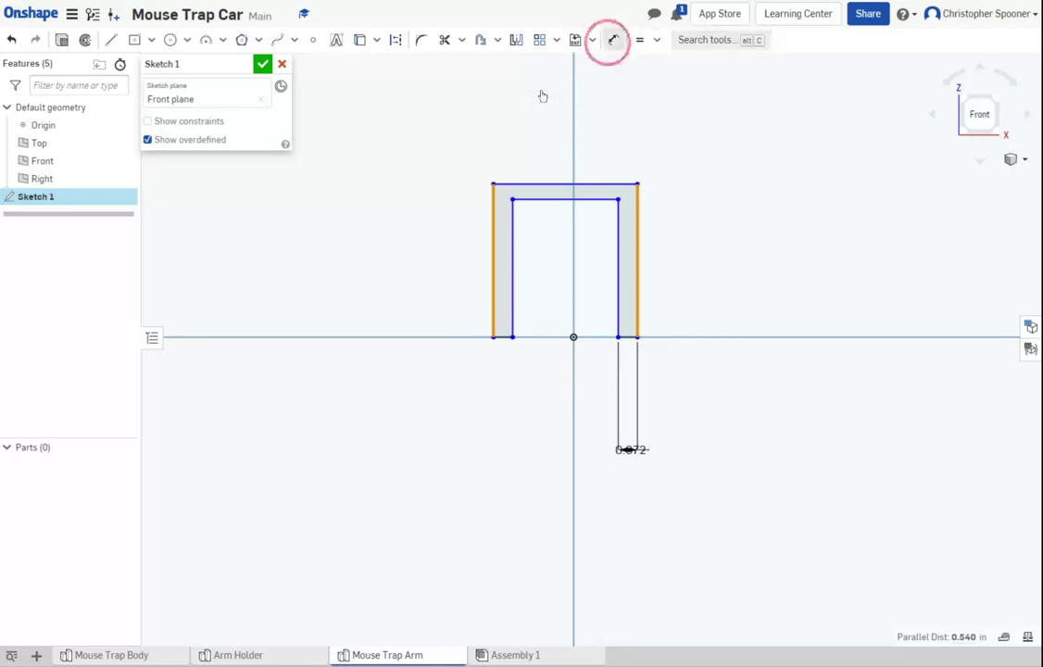
left_click(493, 229)
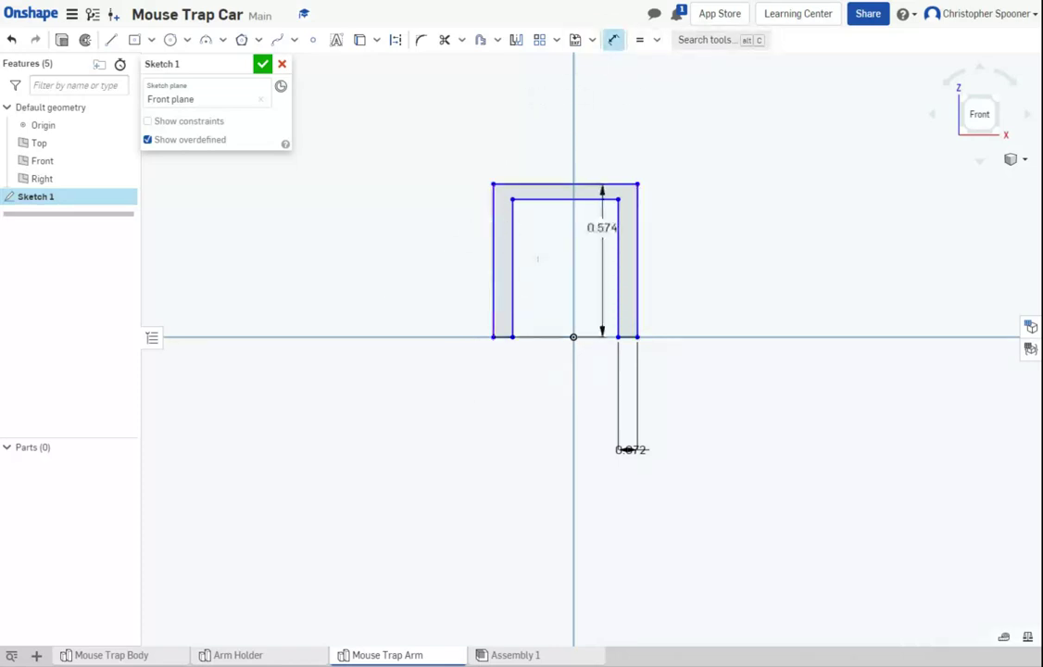
left_click(637, 228)
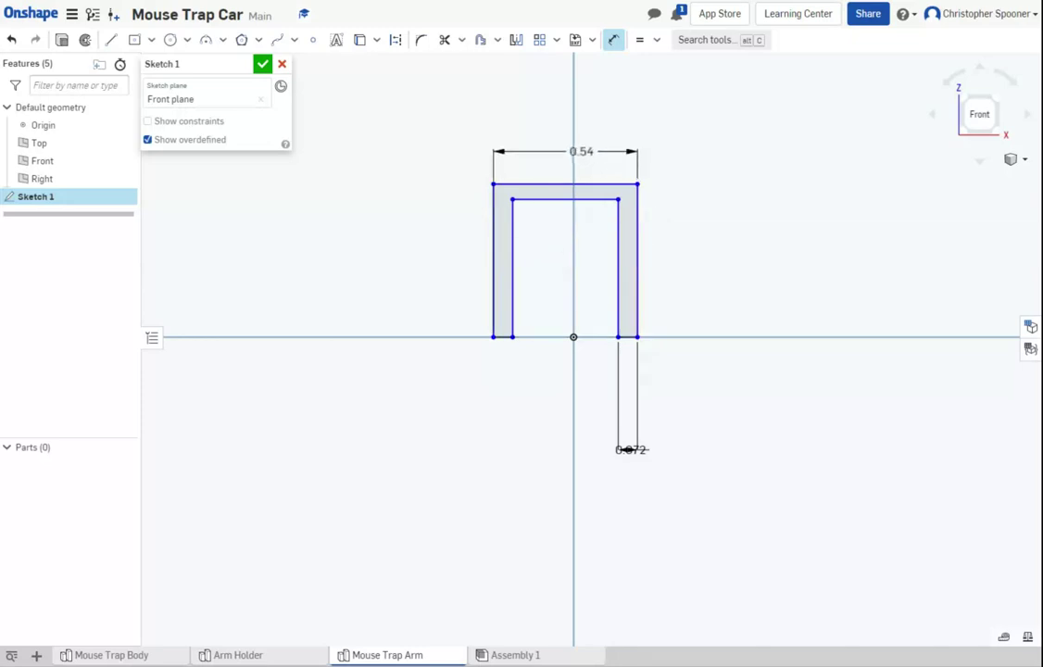
left_click(582, 151)
type("1.5")
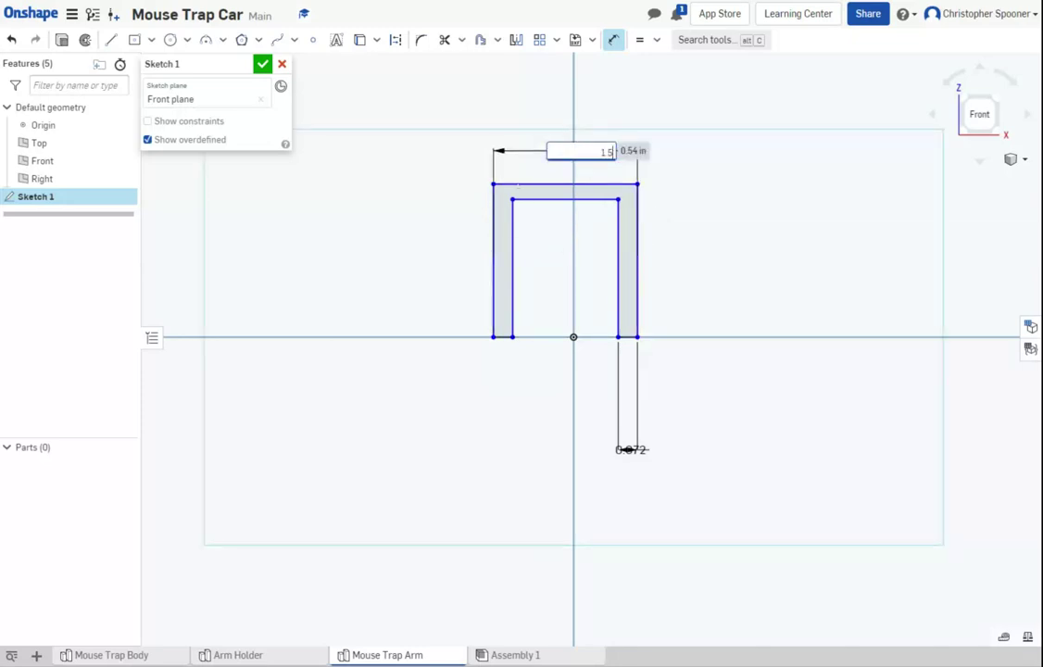
type("53")
key("Return")
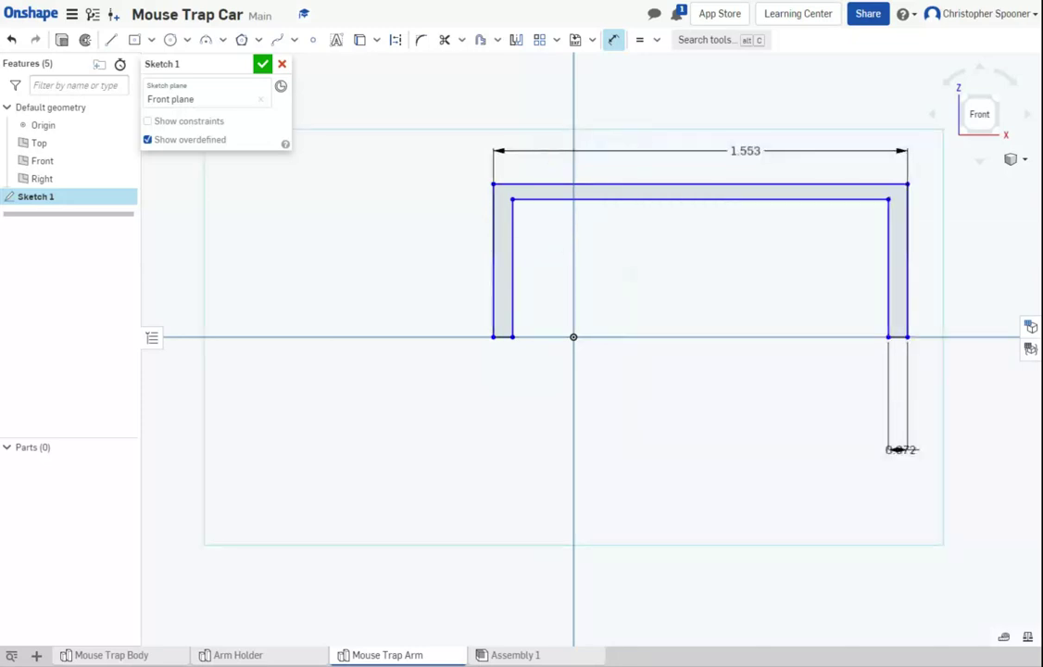
Dimension the outer edge of the left leg and set the inverted-U's overall height to 1.825 in.
scroll(684, 190, "up", 2)
scroll(683, 190, "down", 3)
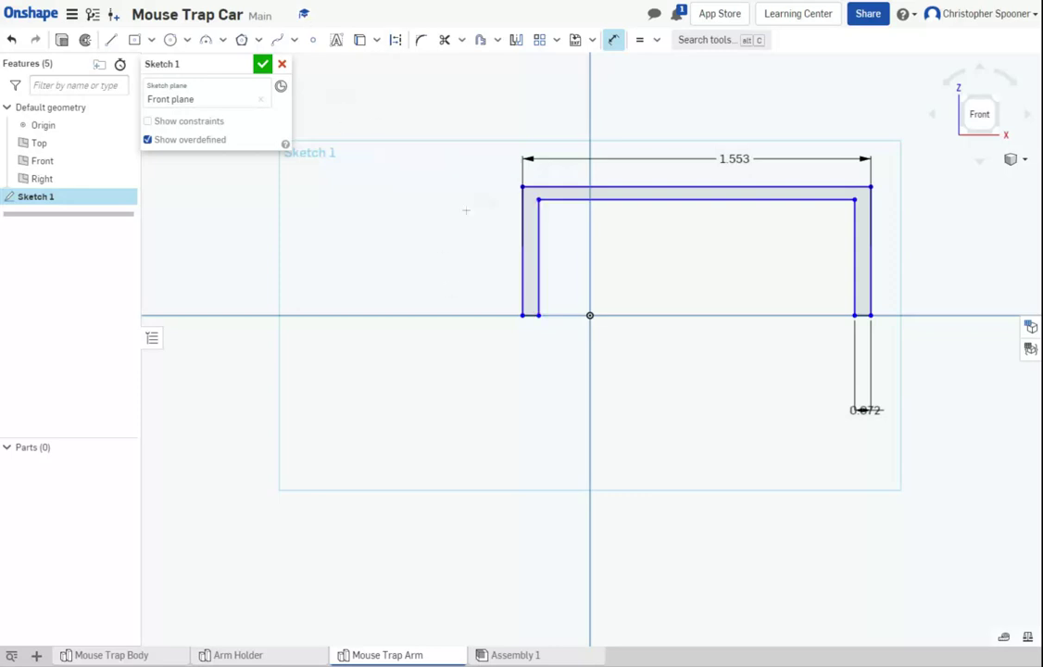
left_click(522, 250)
left_click(468, 237)
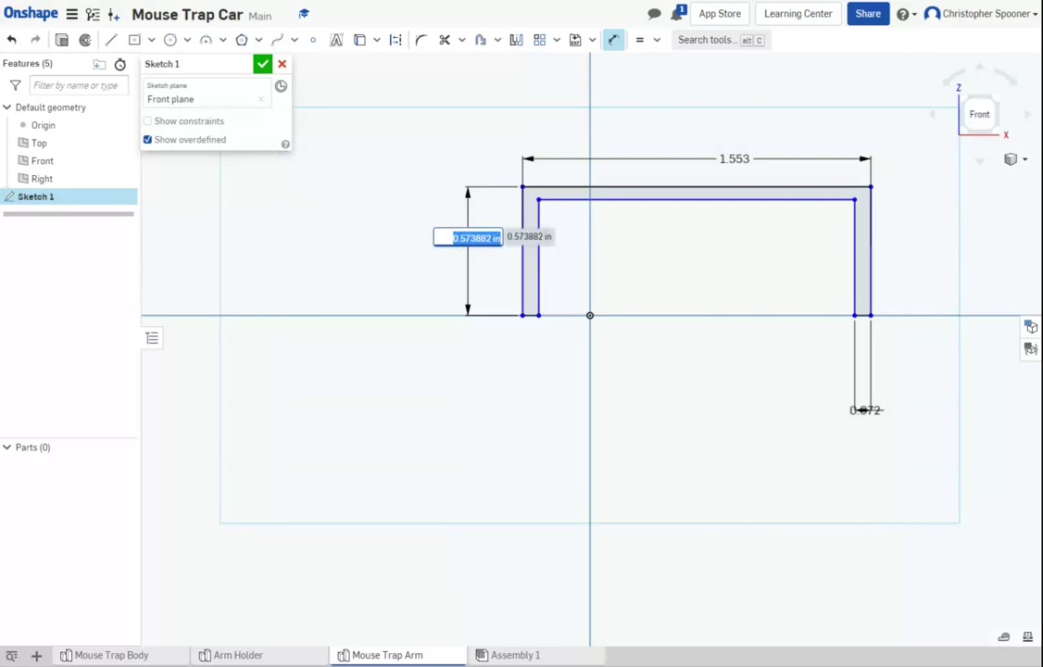
key("BackSpace")
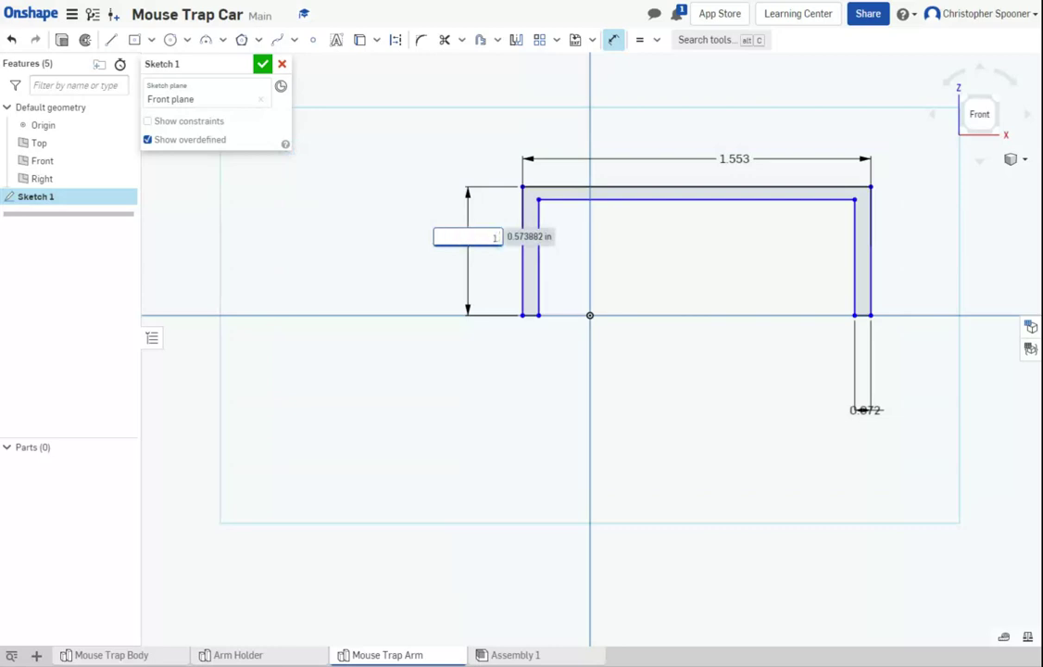
type("1.825")
key("Return")
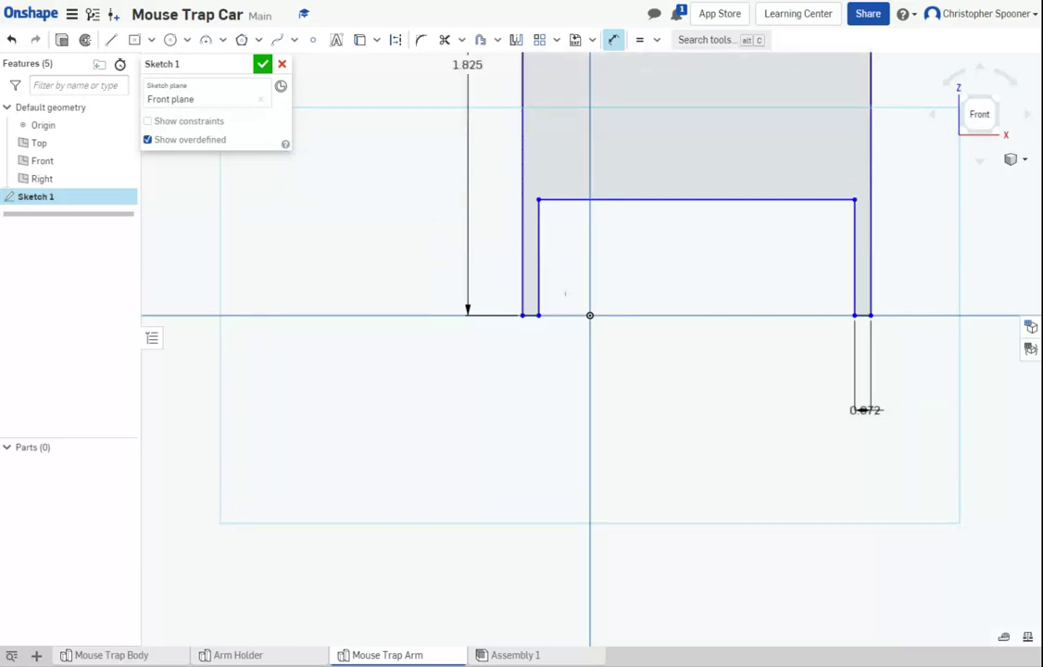
Dimension the crossbar's thickness between its inner and outer lines and set it to 0.072 in.
scroll(647, 262, "down", 2)
middle_click_drag(638, 267, 564, 439)
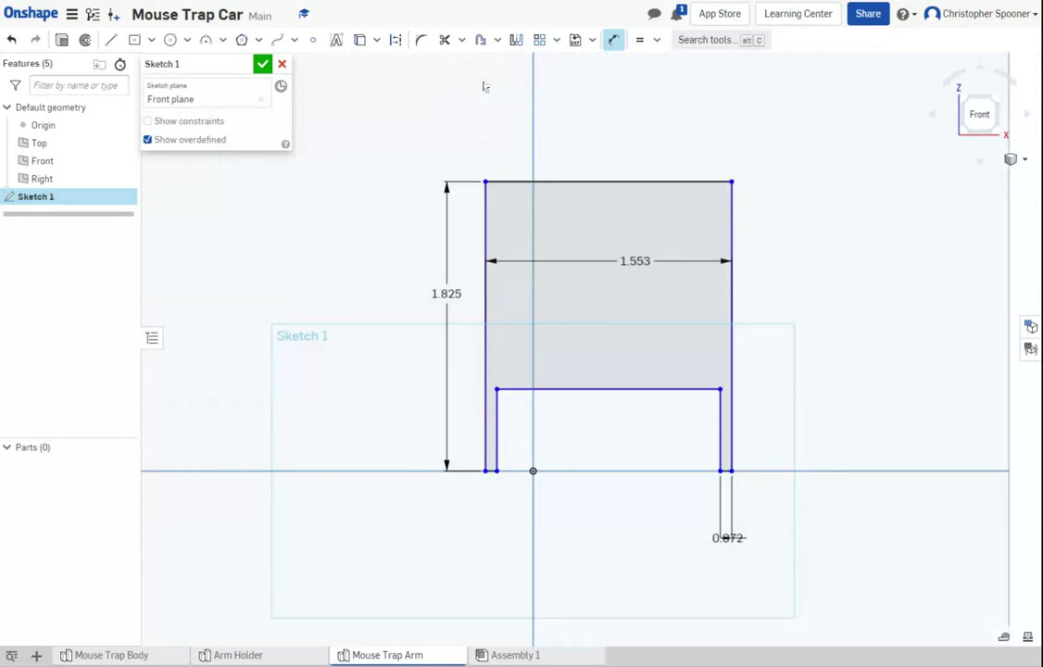
left_click(645, 389)
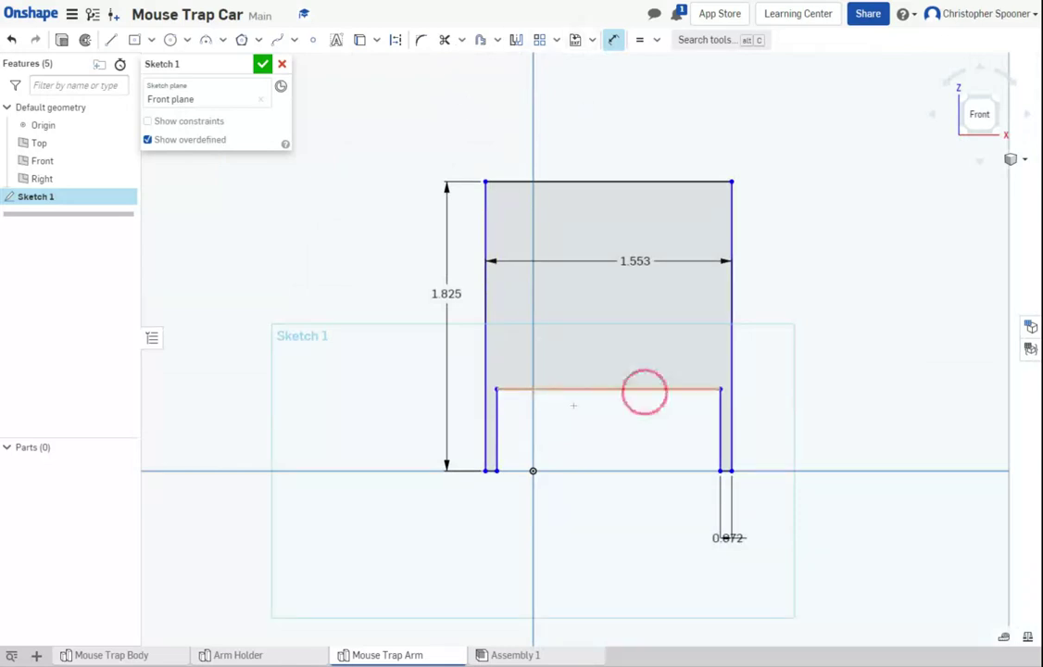
left_click(639, 181)
left_click(739, 226)
left_click(791, 245)
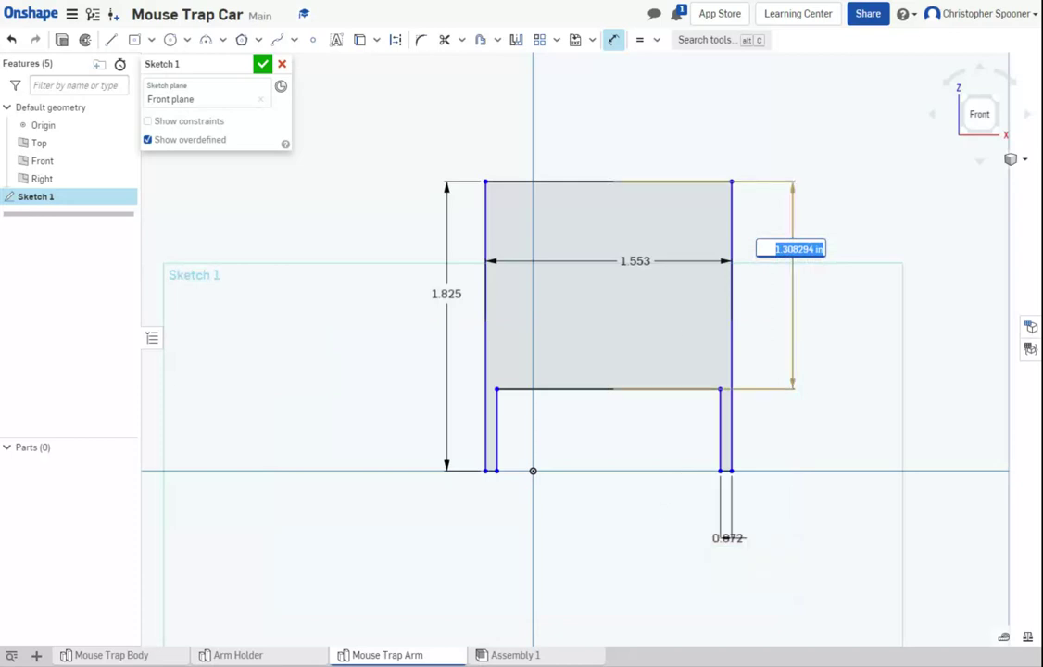
key("BackSpace")
type("0.072")
key("Return")
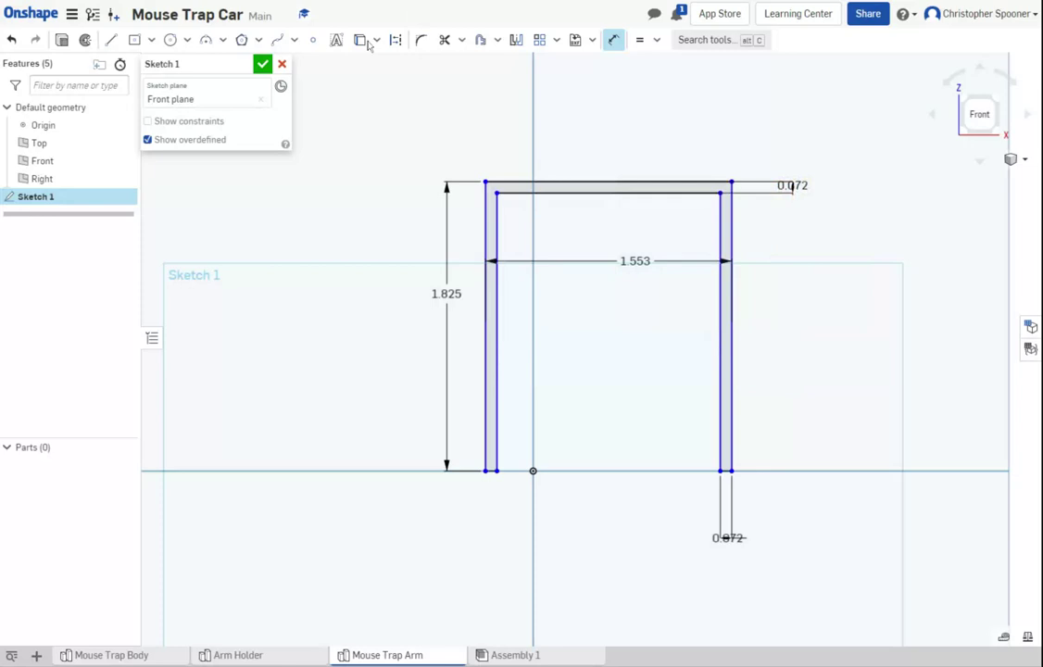
Draw a construction line from the origin to the midpoint of the crossbar's inner line.
left_click(396, 40)
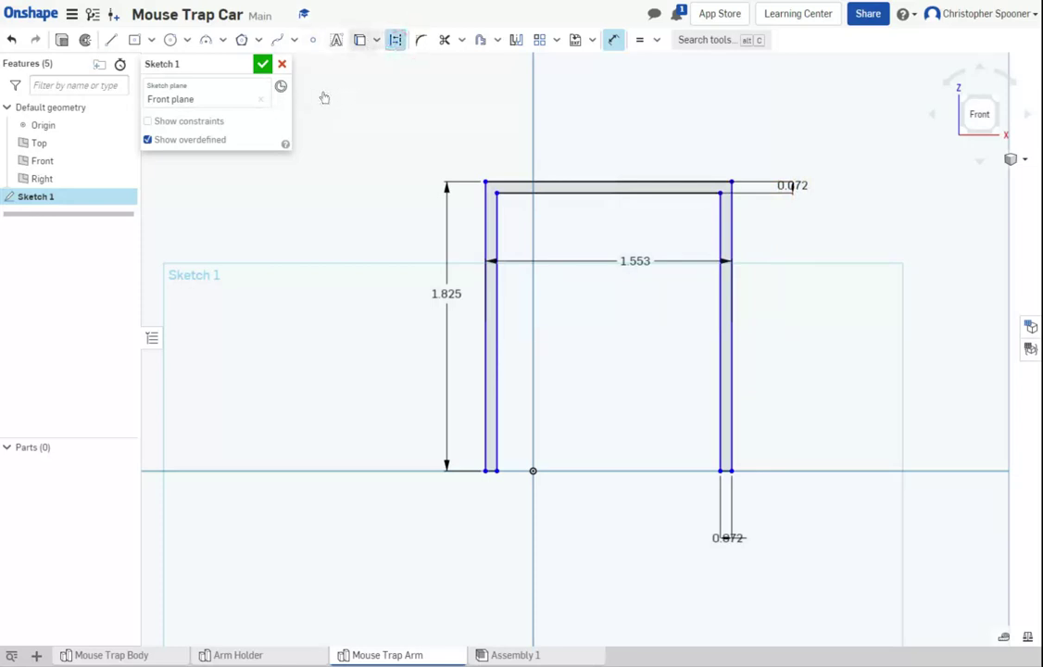
left_click(111, 40)
left_click(110, 39)
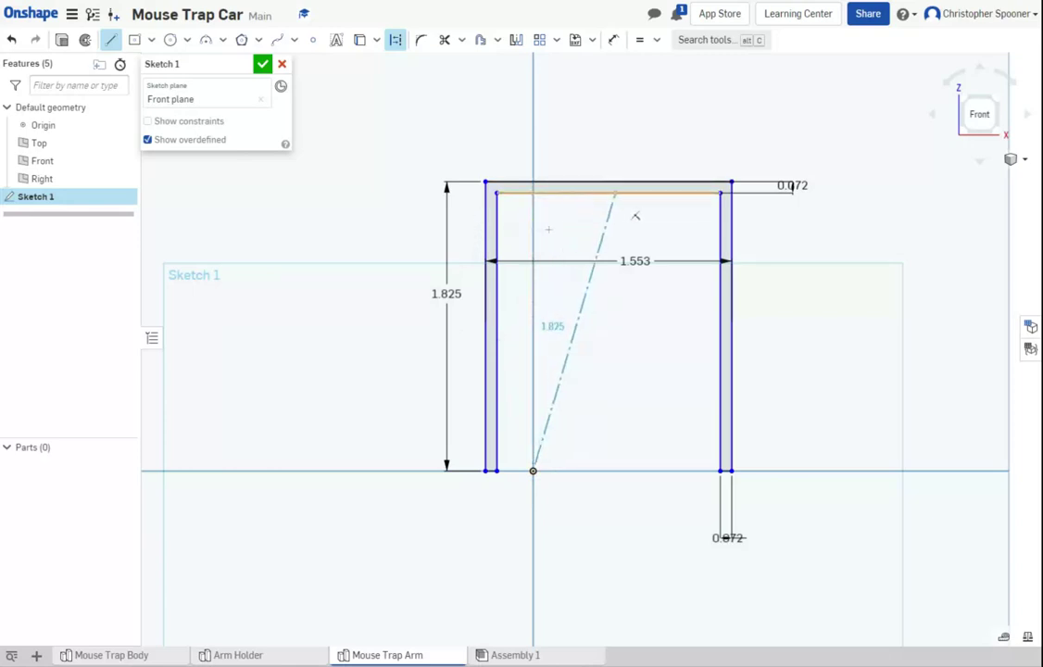
left_click(608, 193)
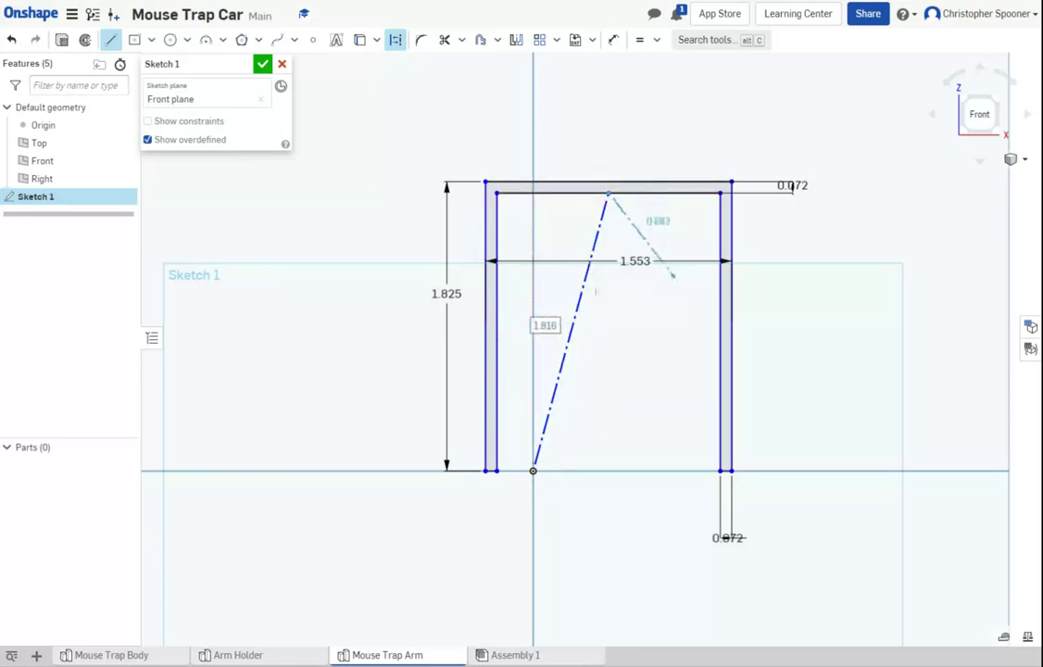
key("Escape")
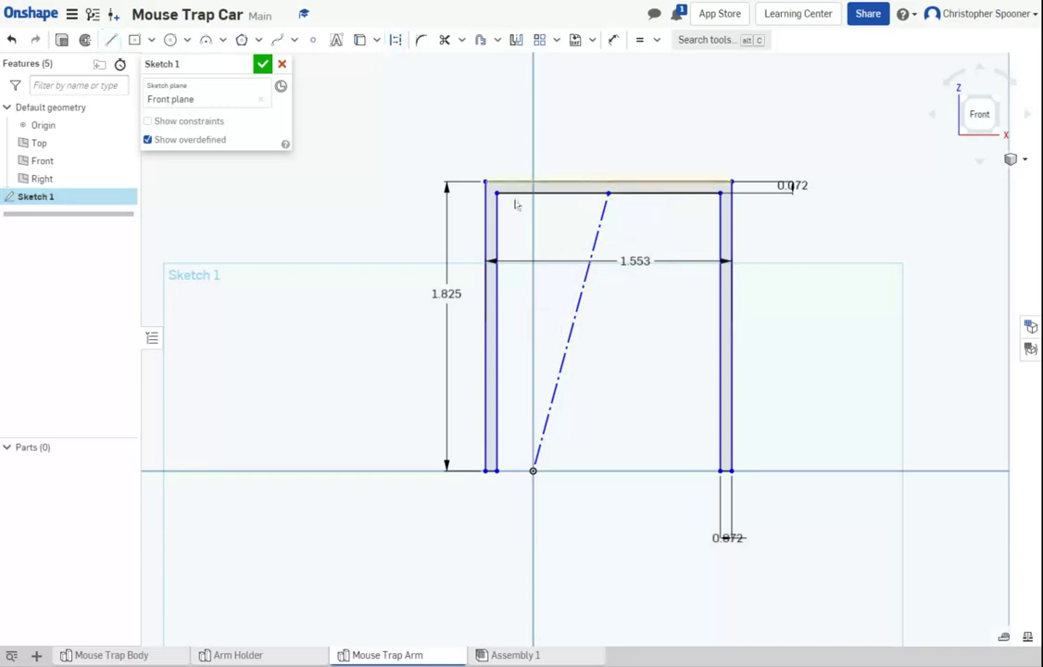
Apply a vertical constraint to the construction line to centre the inverted-U over the origin.
left_click(656, 40)
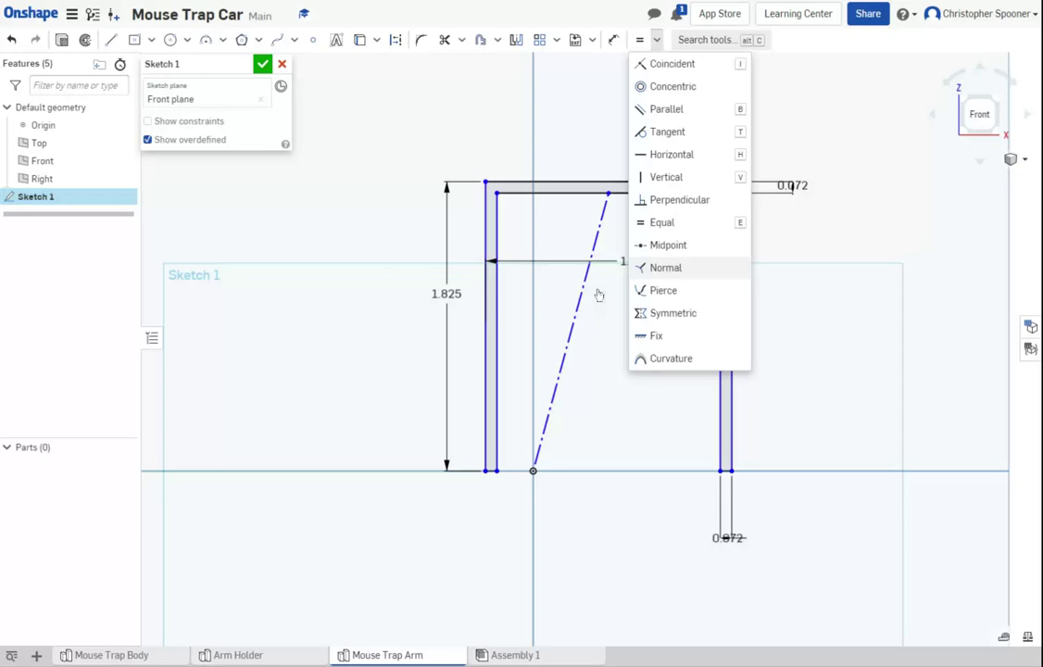
left_click(666, 177)
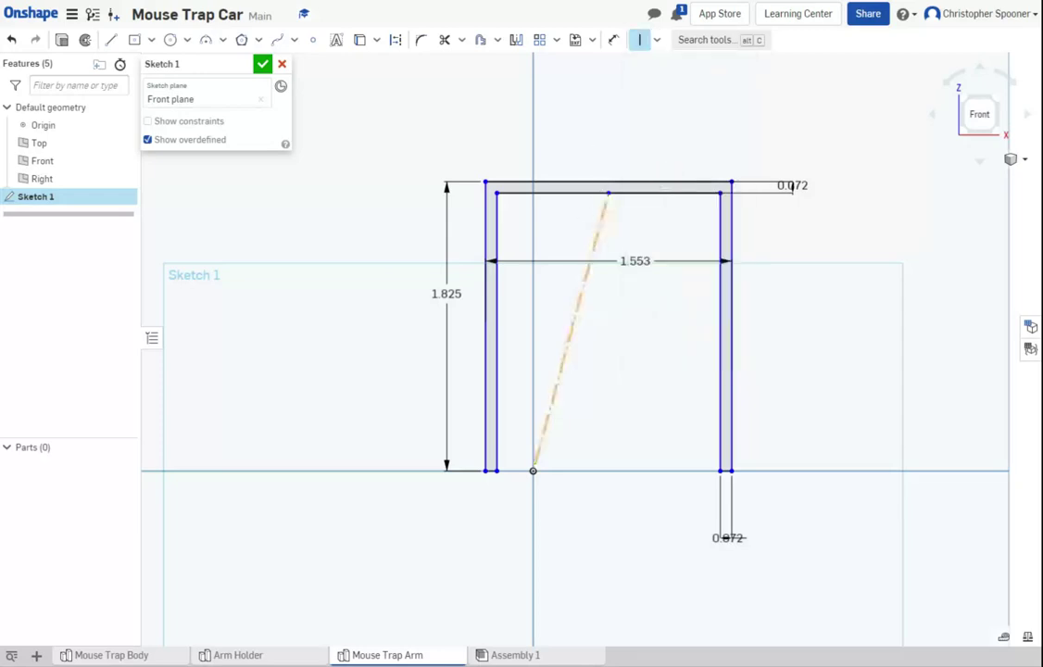
left_click(599, 224)
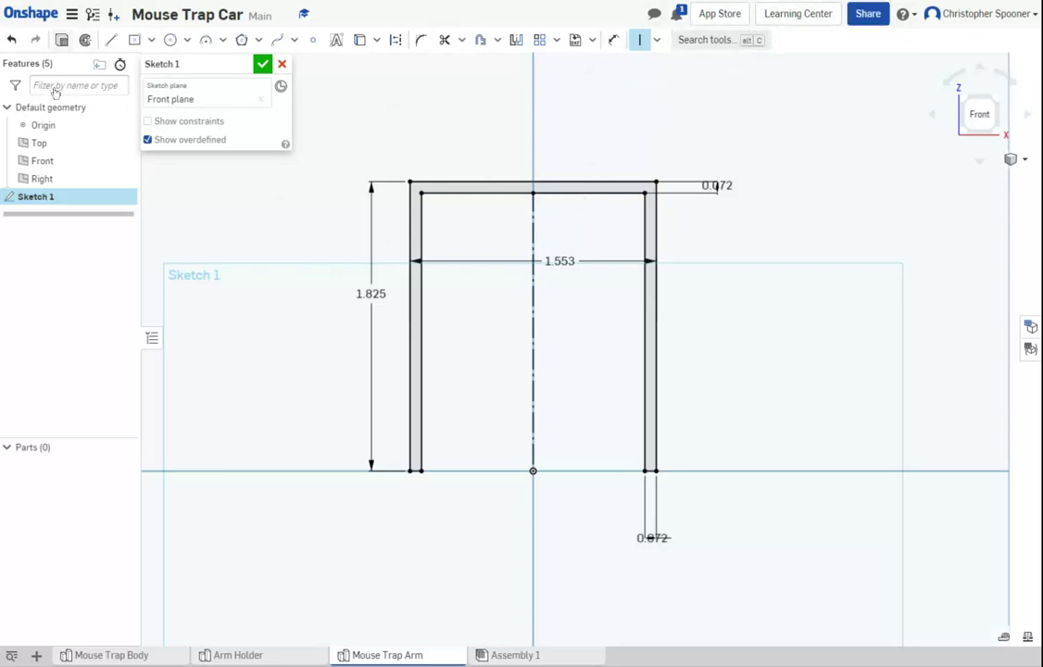
Extrude the inverted-U profile as a new solid, symmetric about the sketch plane, with a depth of 0.072 in.
left_click(61, 40)
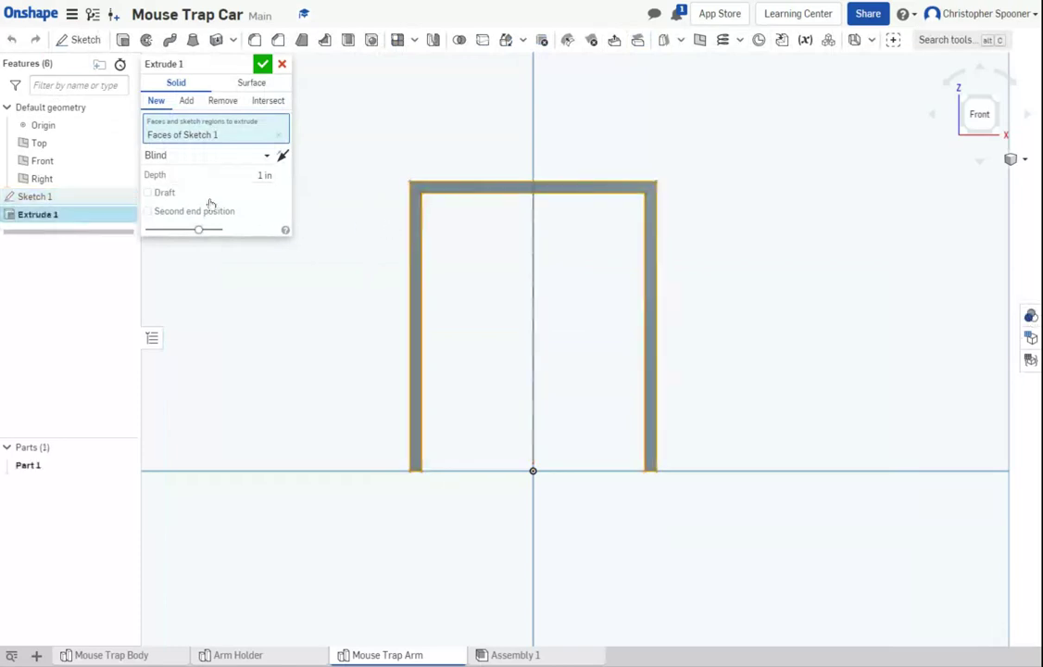
left_click(265, 175)
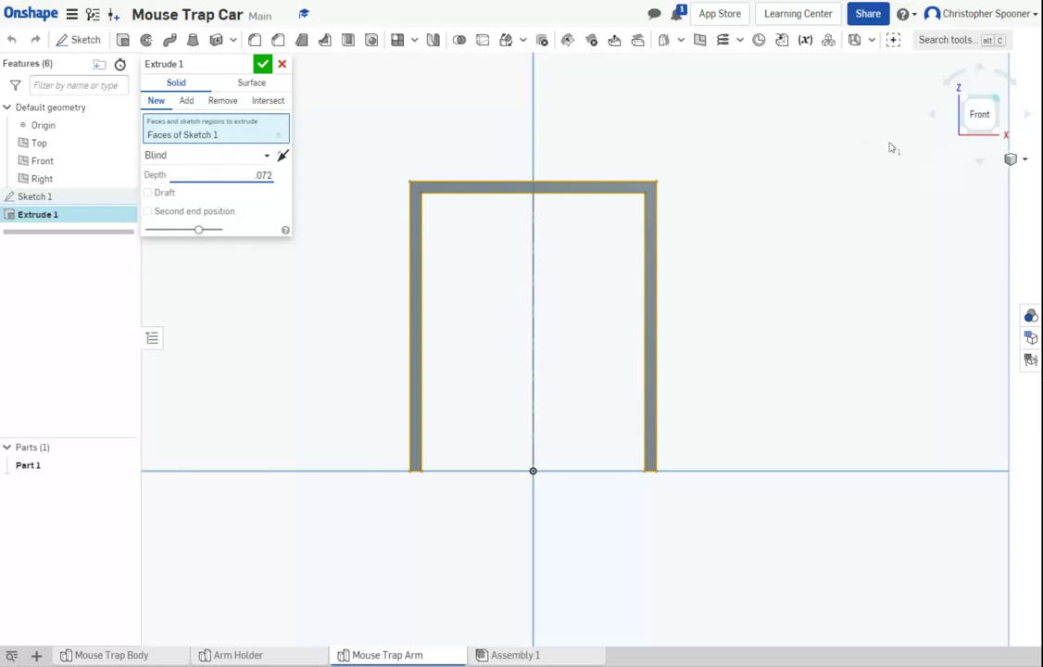
key("Return")
key("shift+7")
scroll(515, 287, "up", 5)
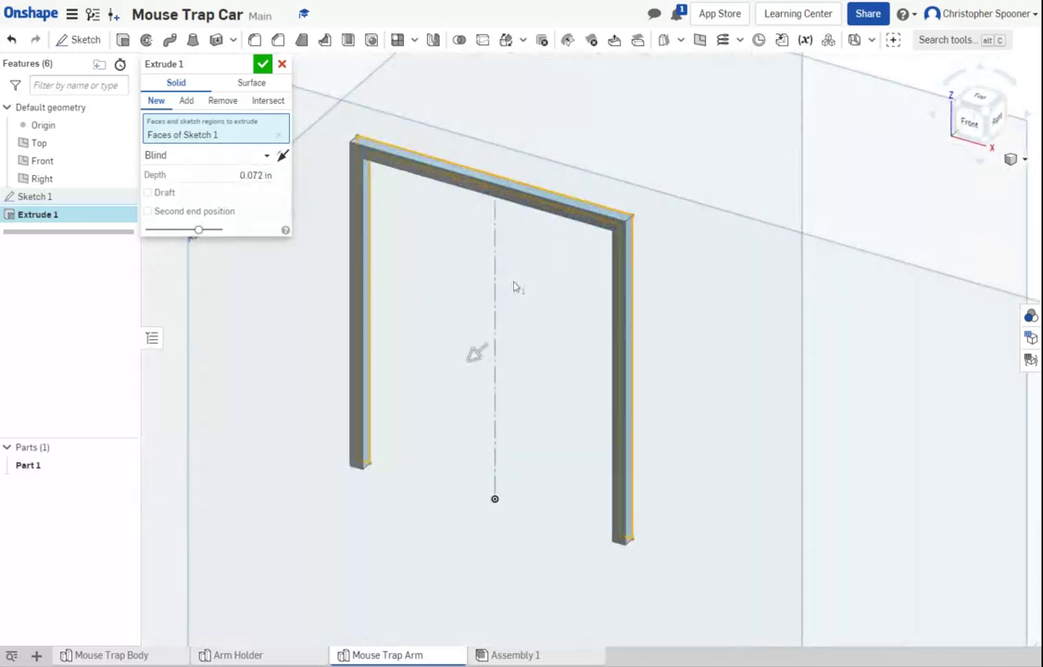
left_click(206, 154)
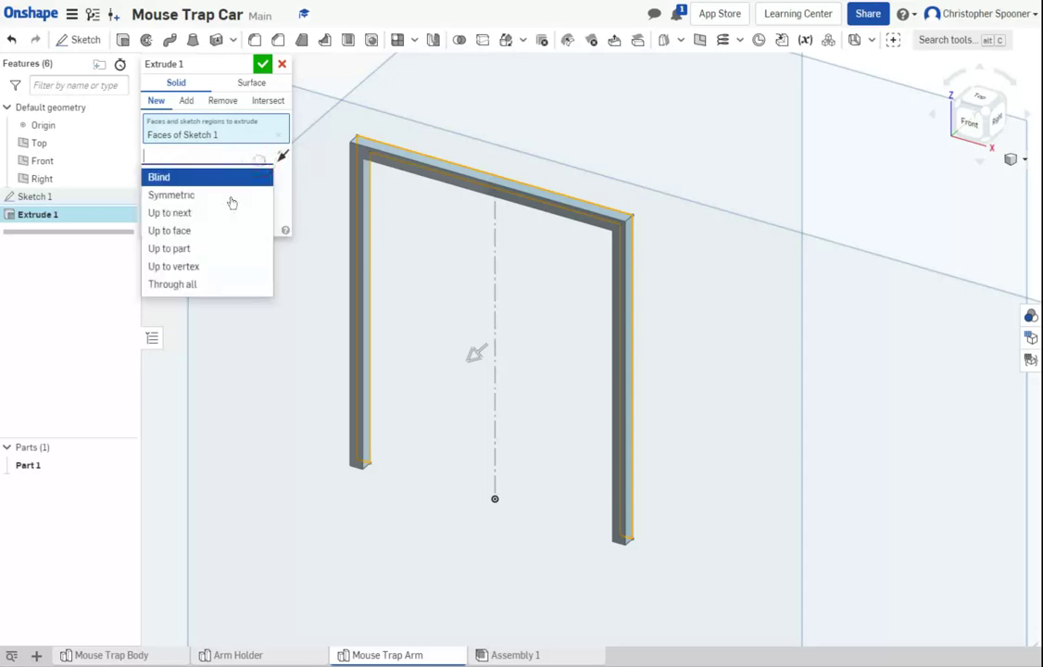
left_click(187, 194)
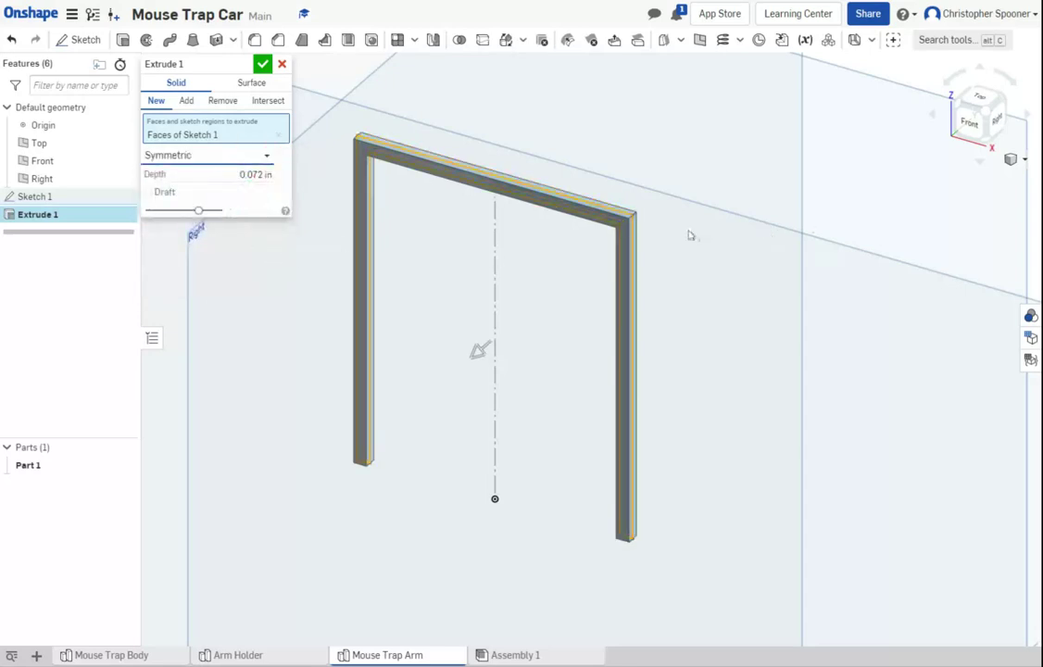
scroll(531, 235, "up", 4)
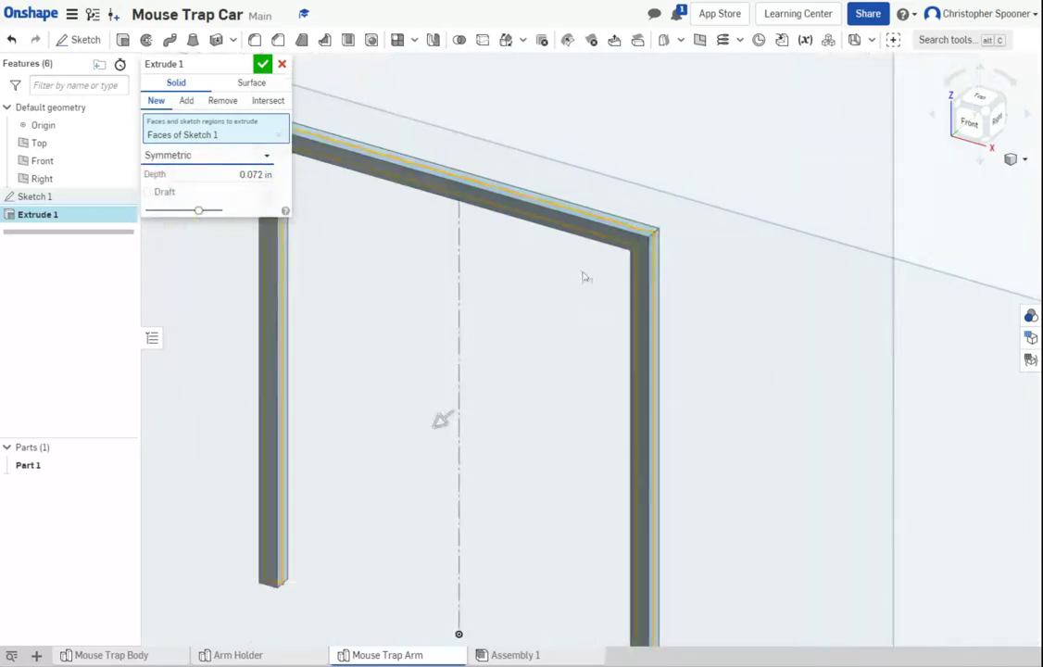
scroll(583, 276, "down", 2)
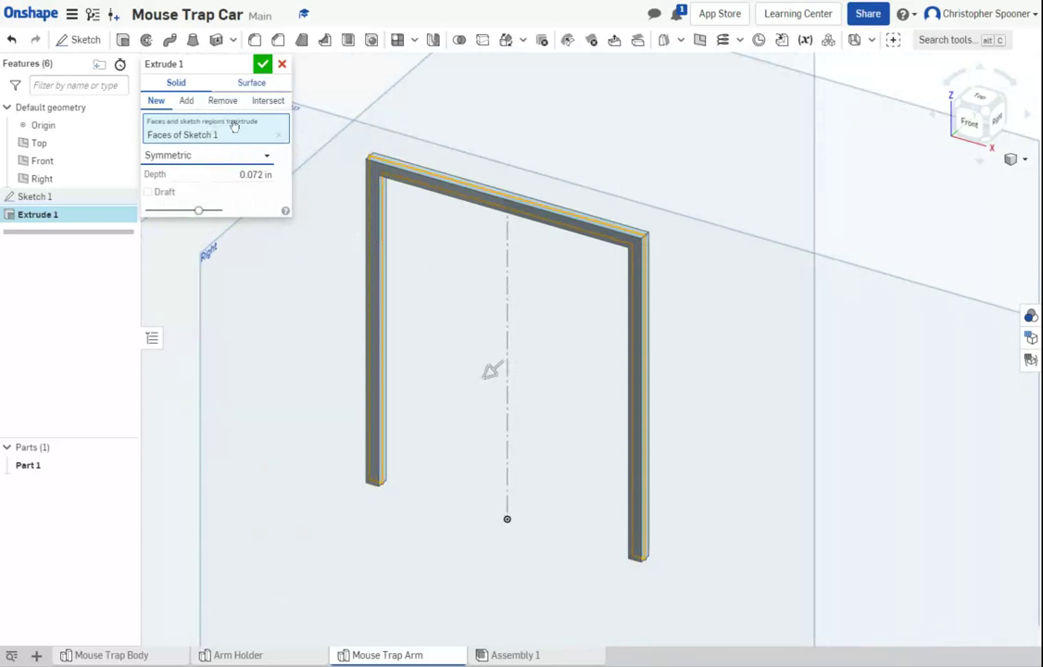
left_click(262, 64)
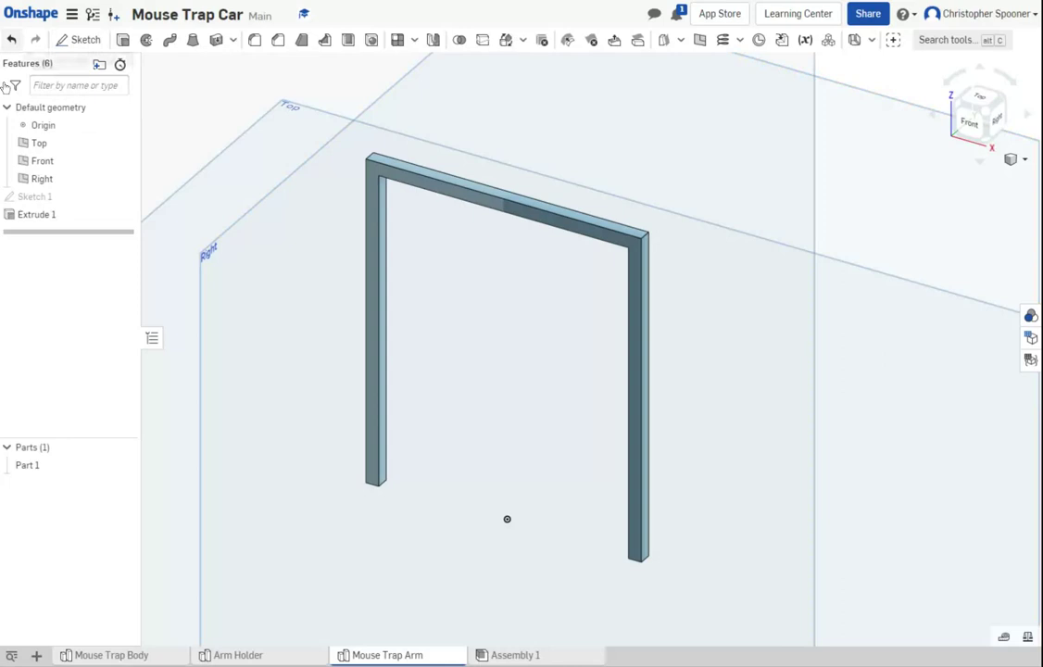
On the inner face of the left leg, sketch a circle about 0.083 in in diameter through the bottom edge's midpoint.
key("shift+s")
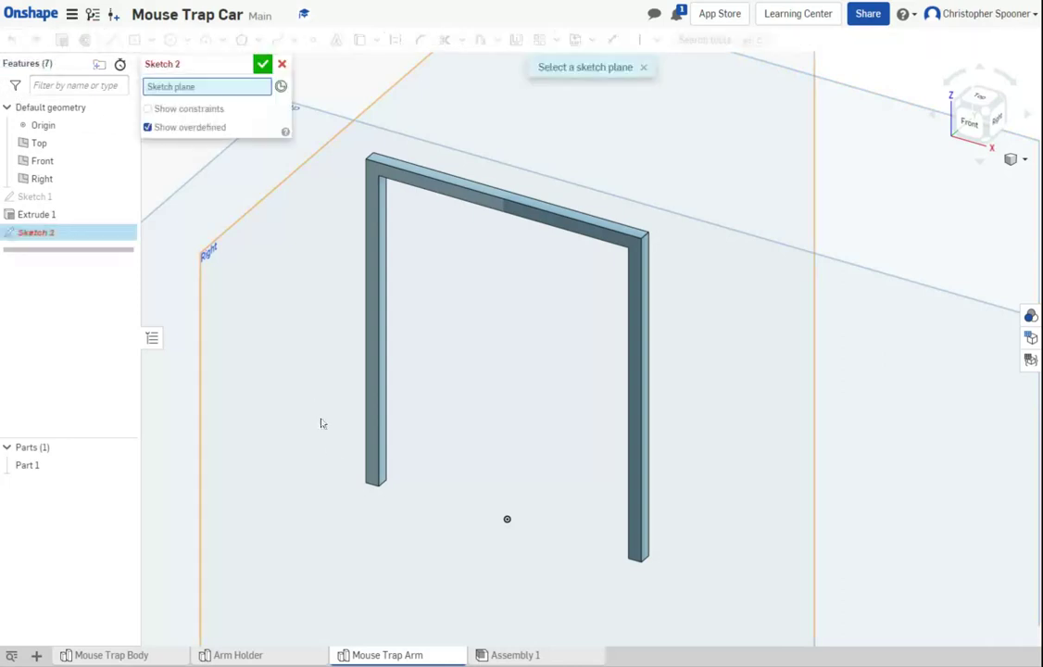
scroll(342, 460, "up", 2)
left_click(379, 484)
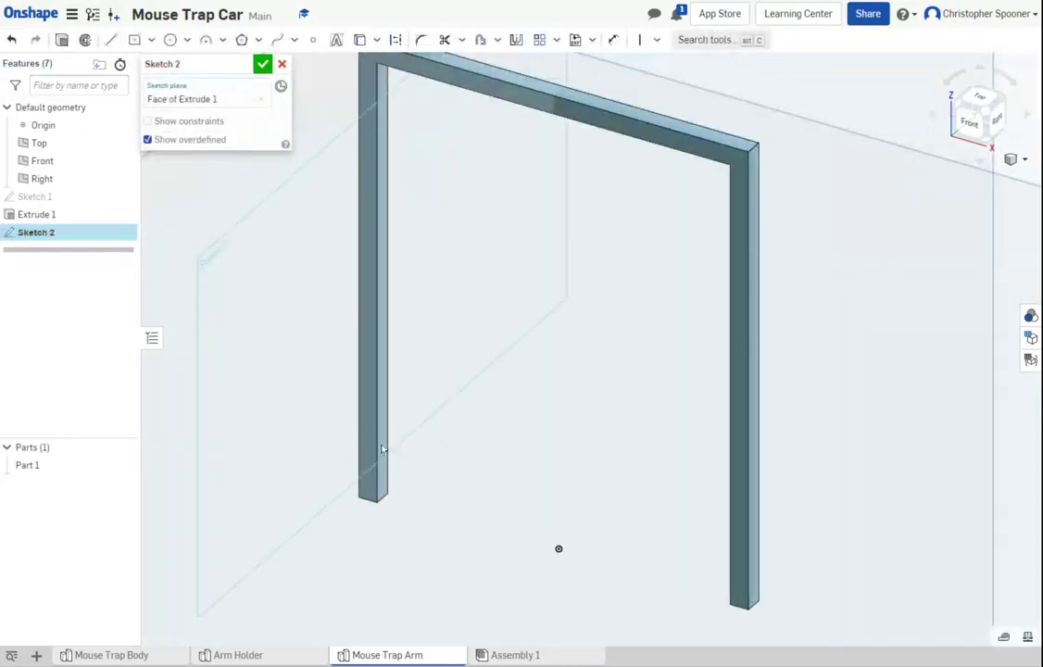
left_click(170, 40)
scroll(398, 496, "down", 1)
scroll(408, 494, "up", 2)
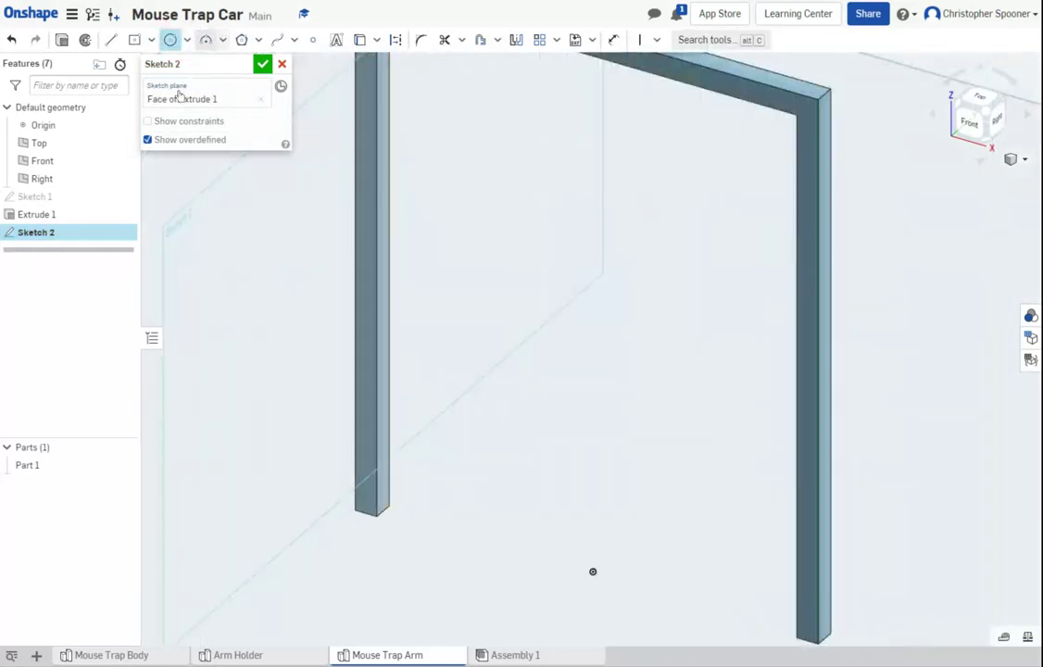
left_click(187, 39)
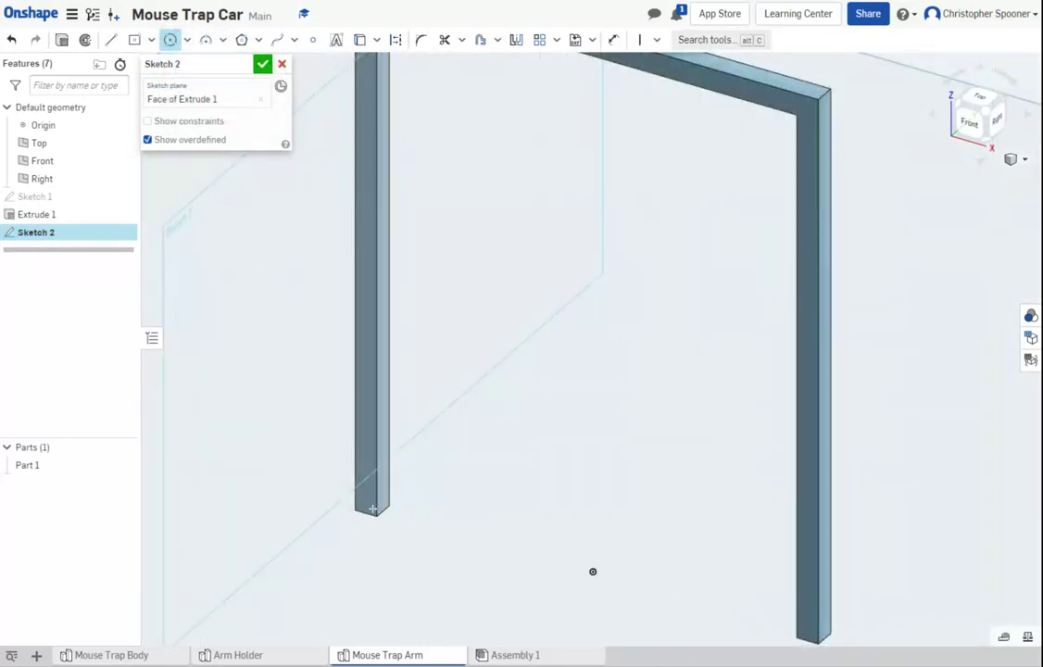
scroll(400, 517, "up", 3)
left_click(370, 493)
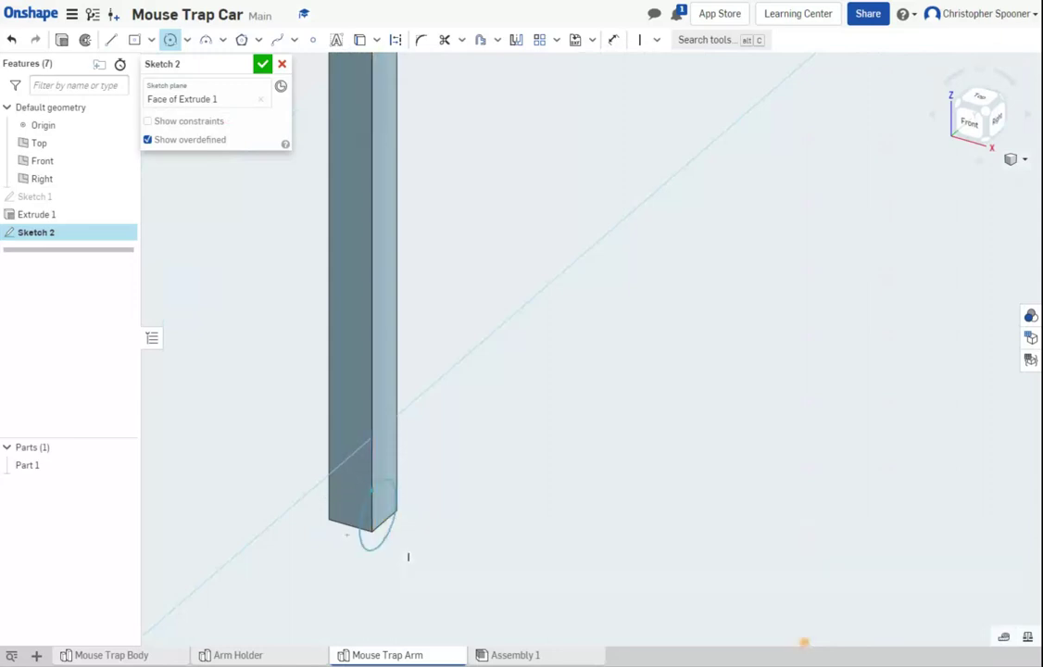
left_click(390, 518)
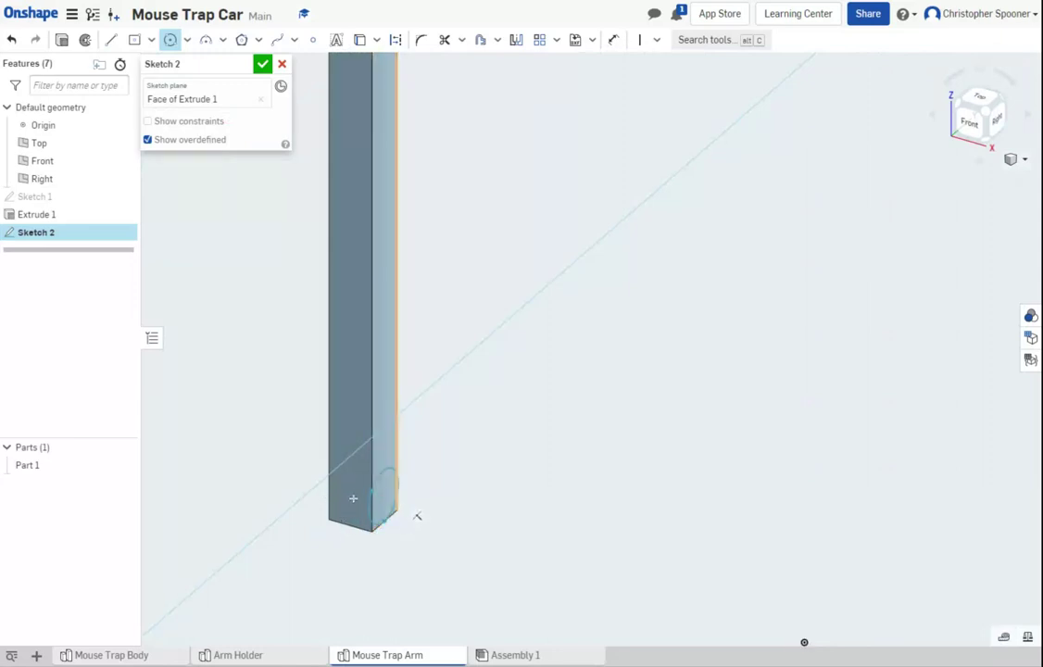
scroll(413, 510, "up", 5)
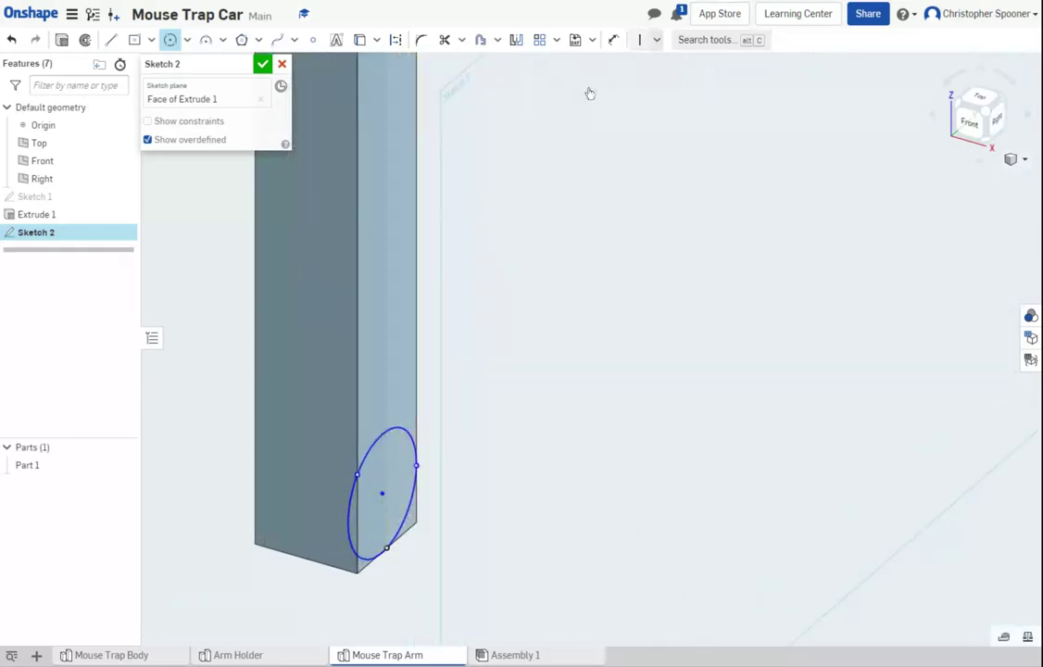
Make the circle tangent to the front vertical edge of the leg's inner face.
left_click(657, 40)
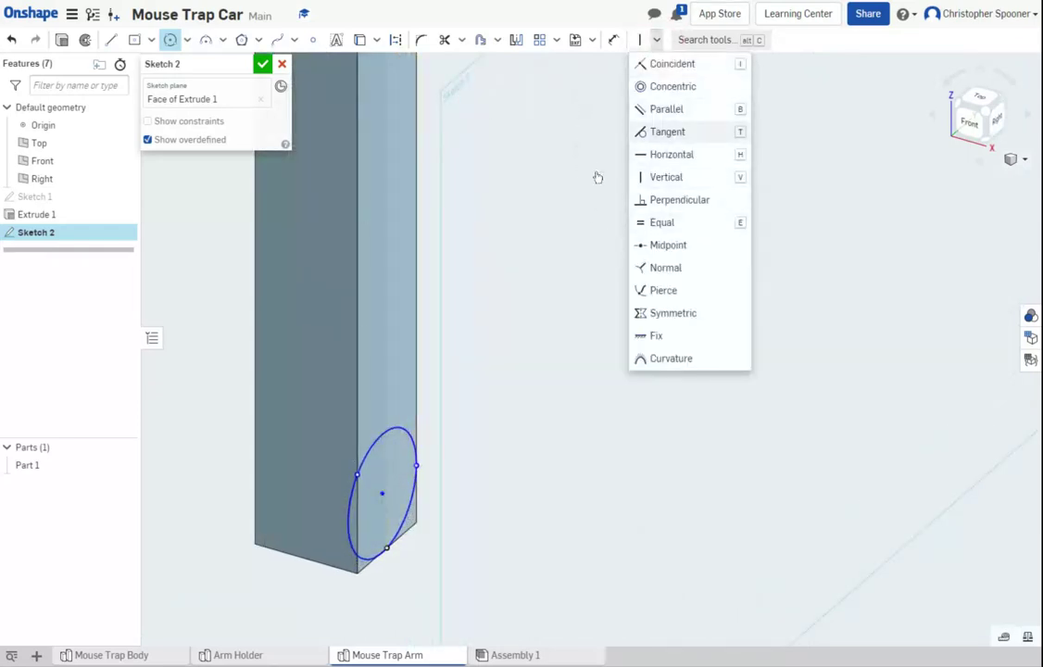
key("t")
left_click(347, 529)
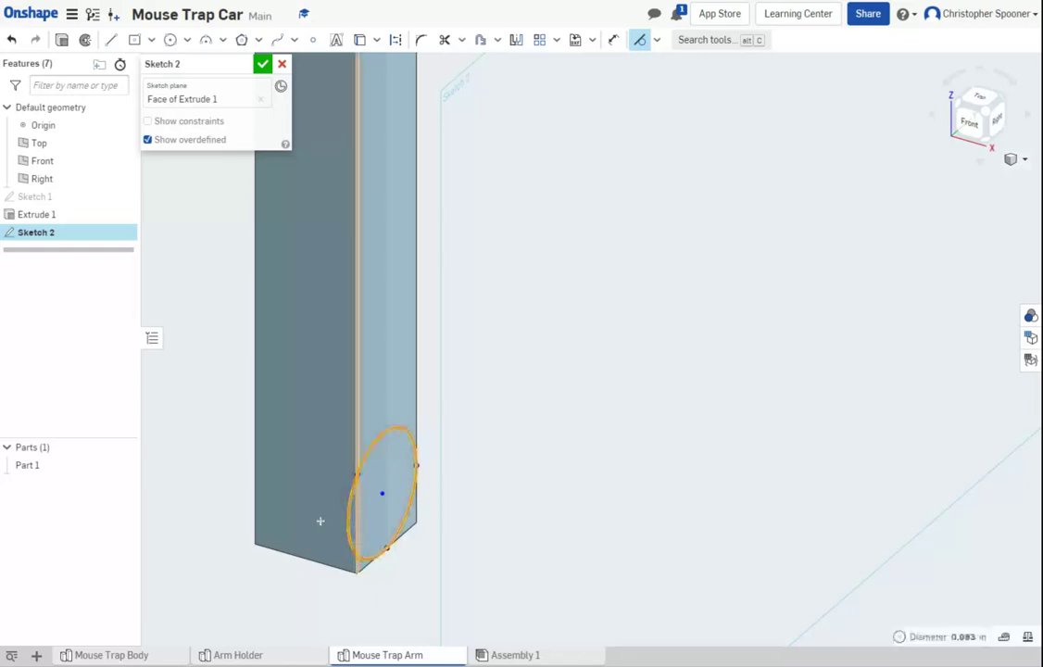
left_click(360, 519)
Try to add another tangent constraint between the circle and the leg's rear vertical edge, and undo it.
left_click(364, 535)
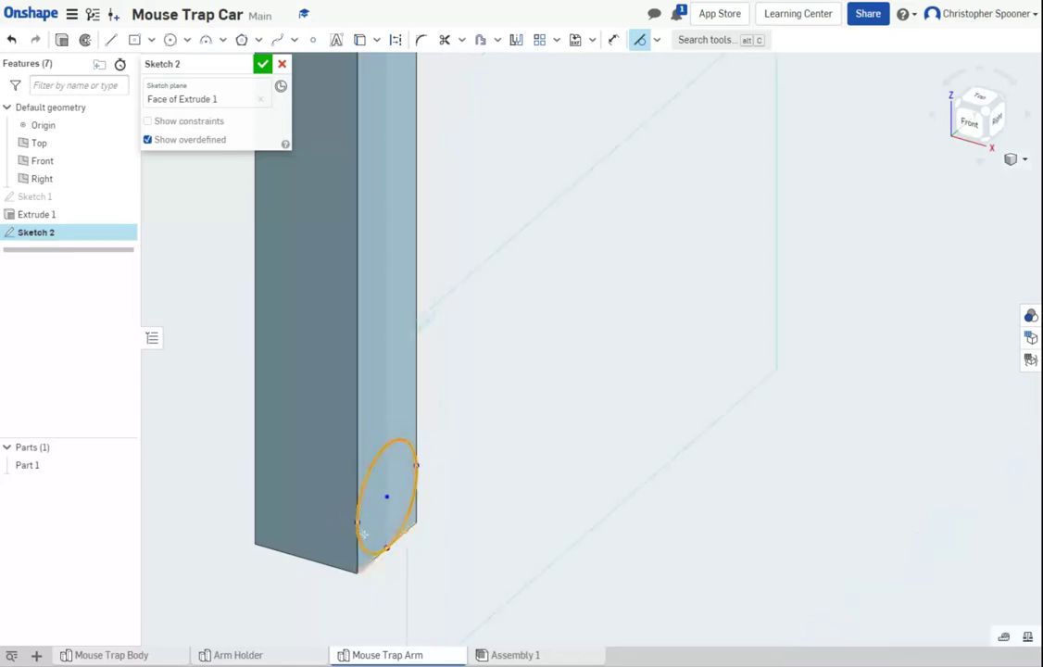
left_click(412, 452)
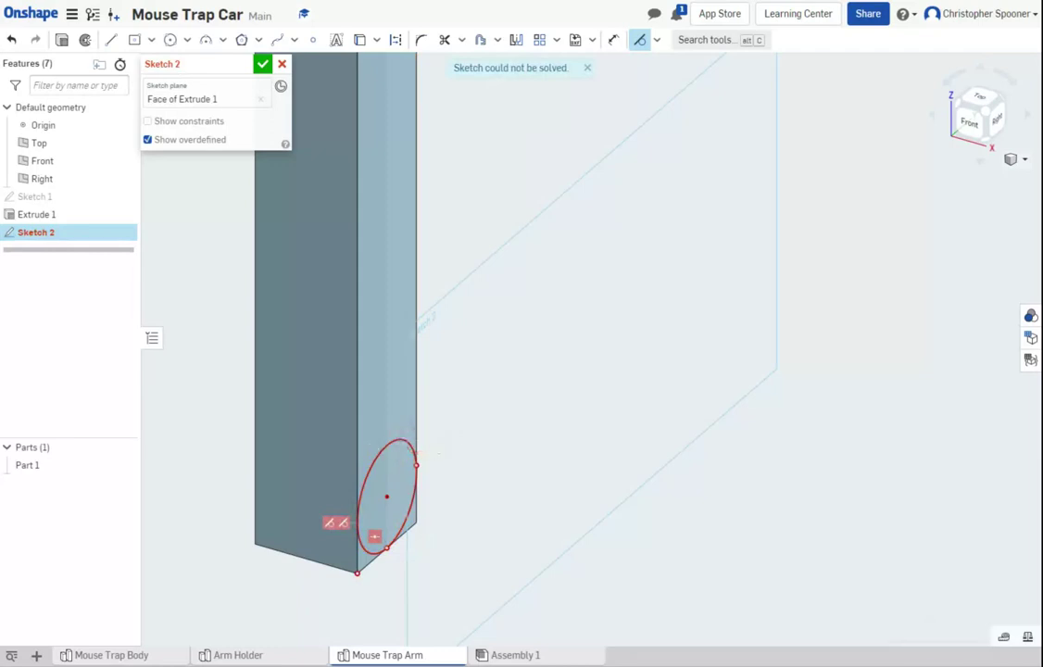
left_click(488, 432)
key("Escape")
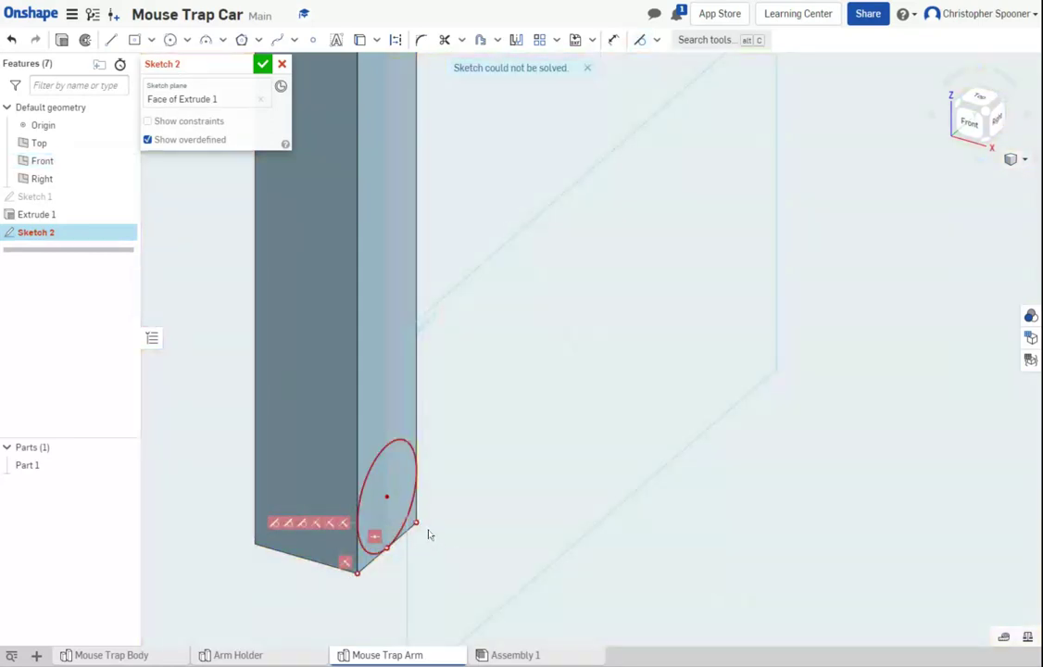
key("ctrl+z")
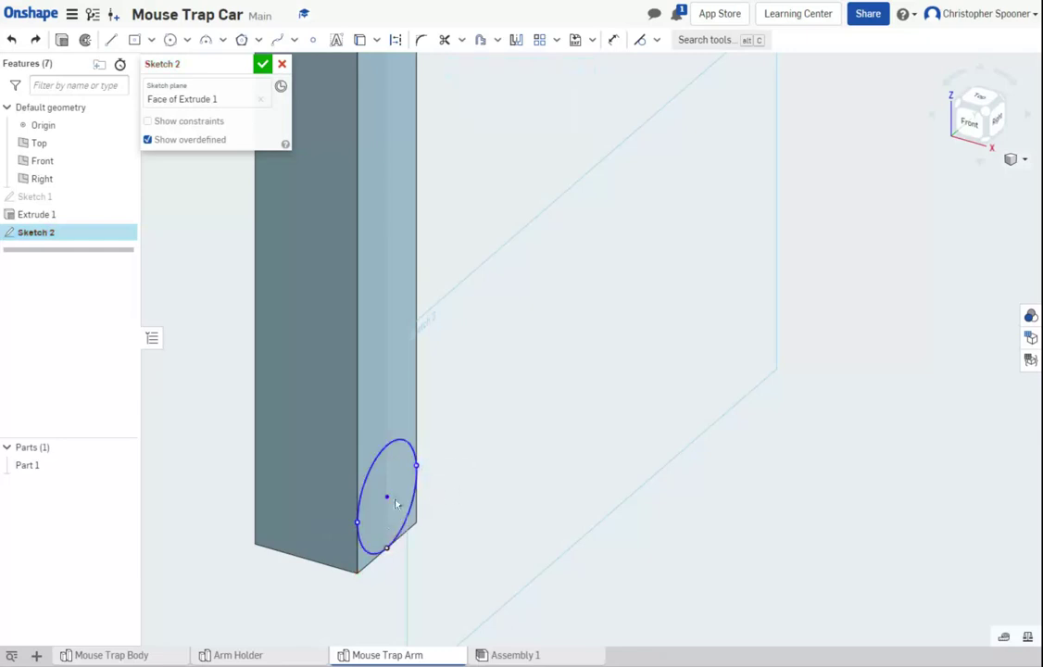
Pull the circle's rear contact point up the leg edge and make the circle tangent to that rear vertical edge.
scroll(415, 496, "up", 1)
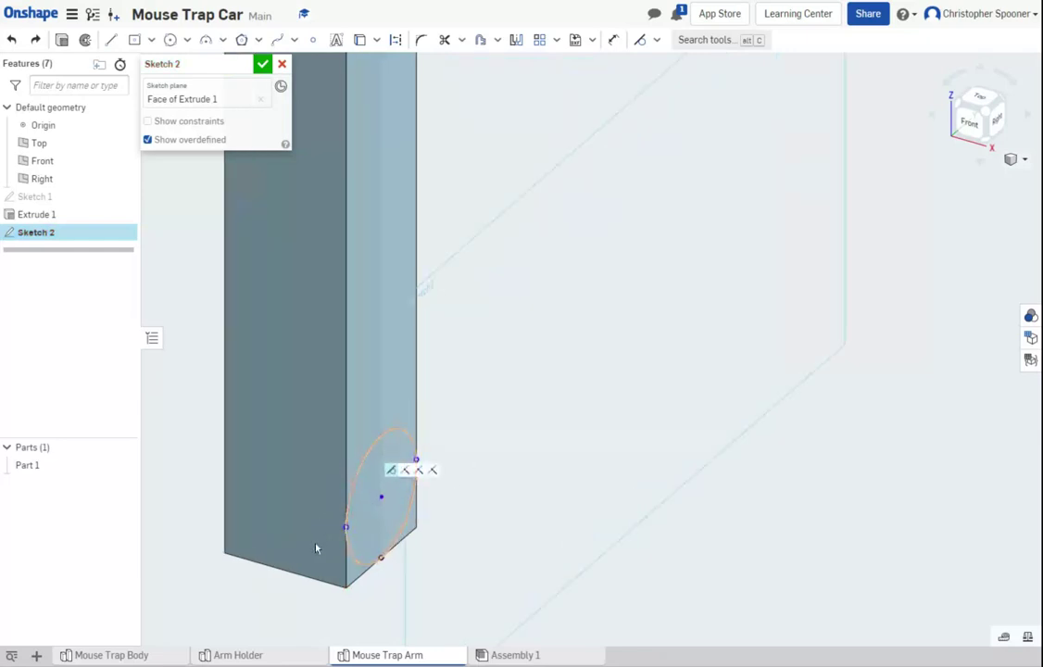
left_click_drag(384, 558, 406, 514)
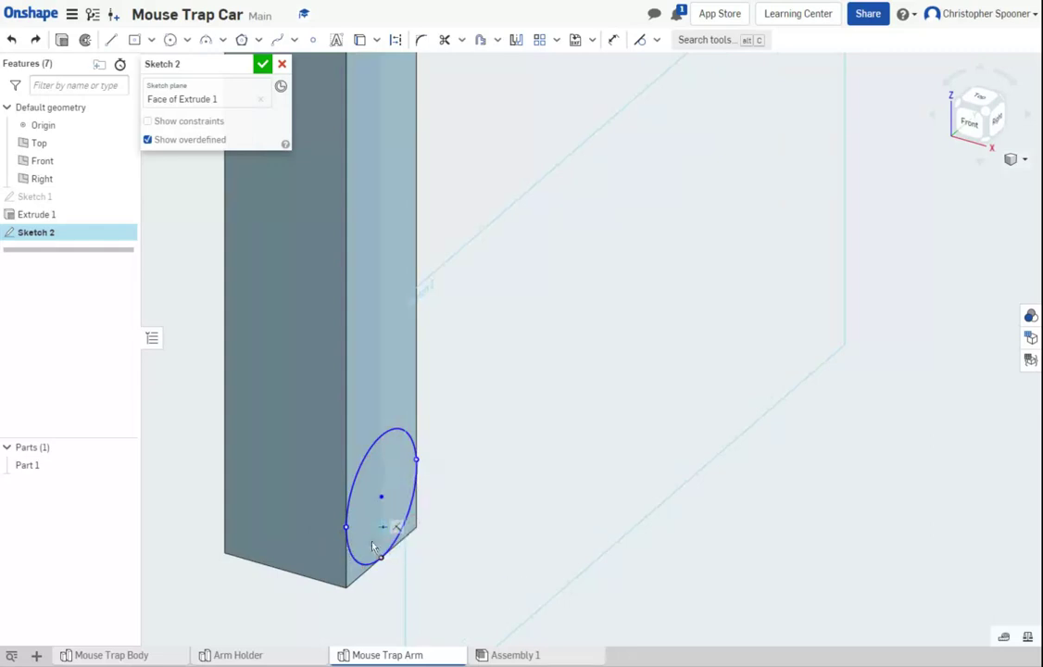
left_click_drag(417, 459, 417, 426)
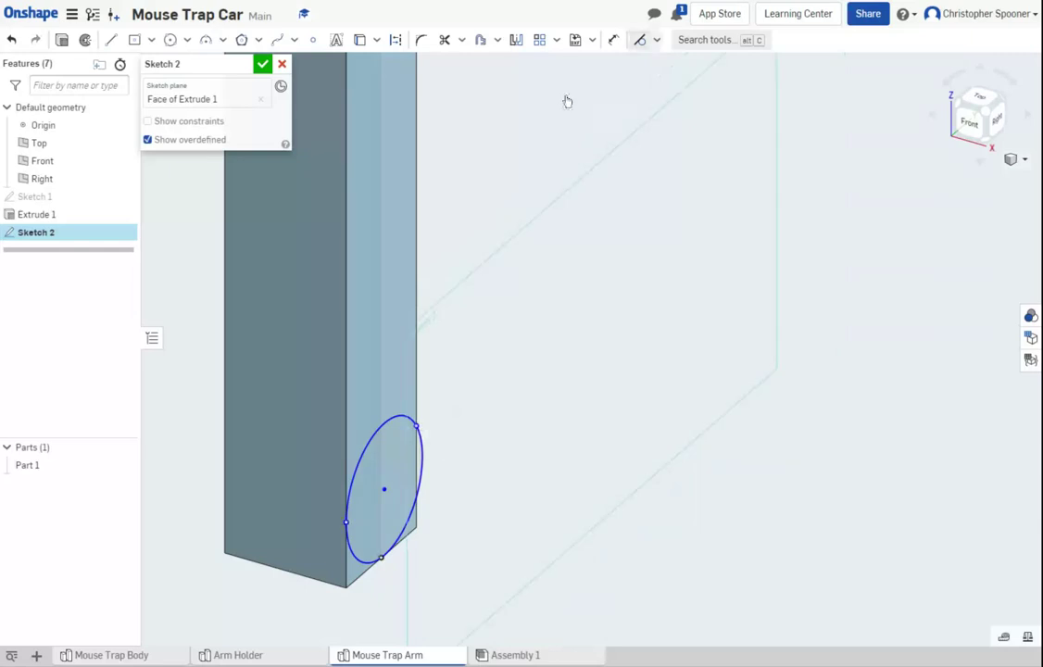
left_click(639, 40)
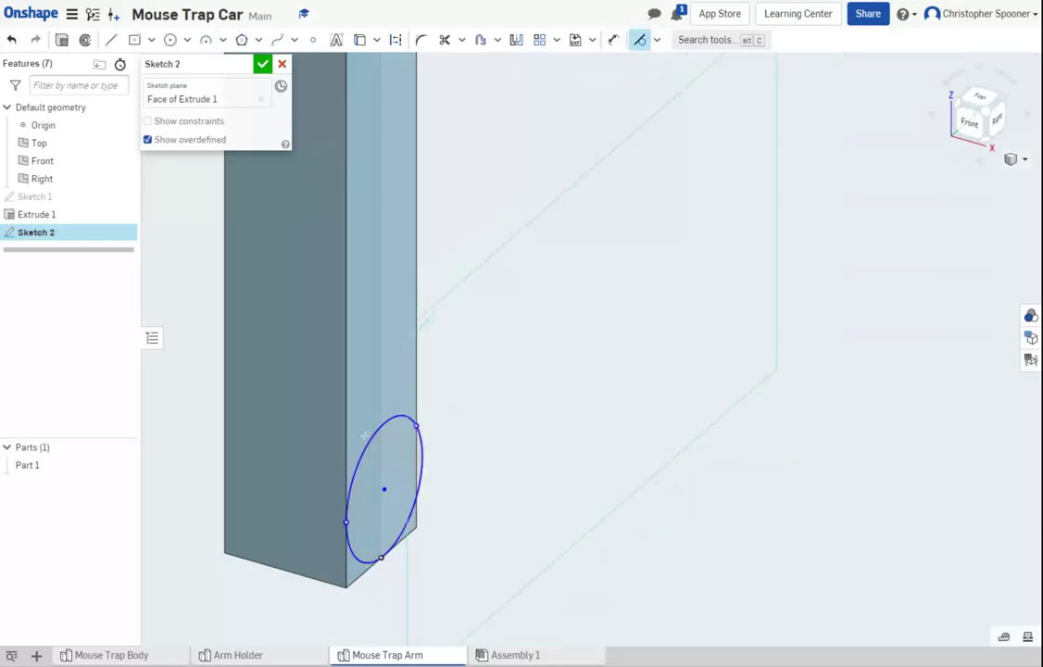
left_click(369, 432)
left_click(416, 409)
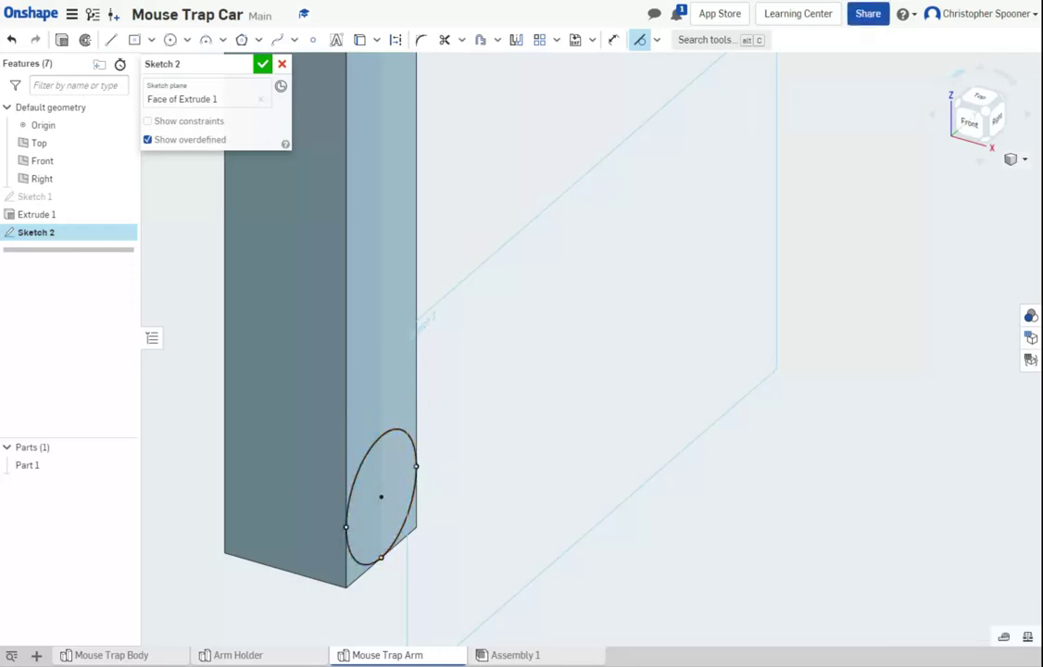
Extrude the circle as an added solid with the Up to next end type to bridge both legs.
left_click(61, 40)
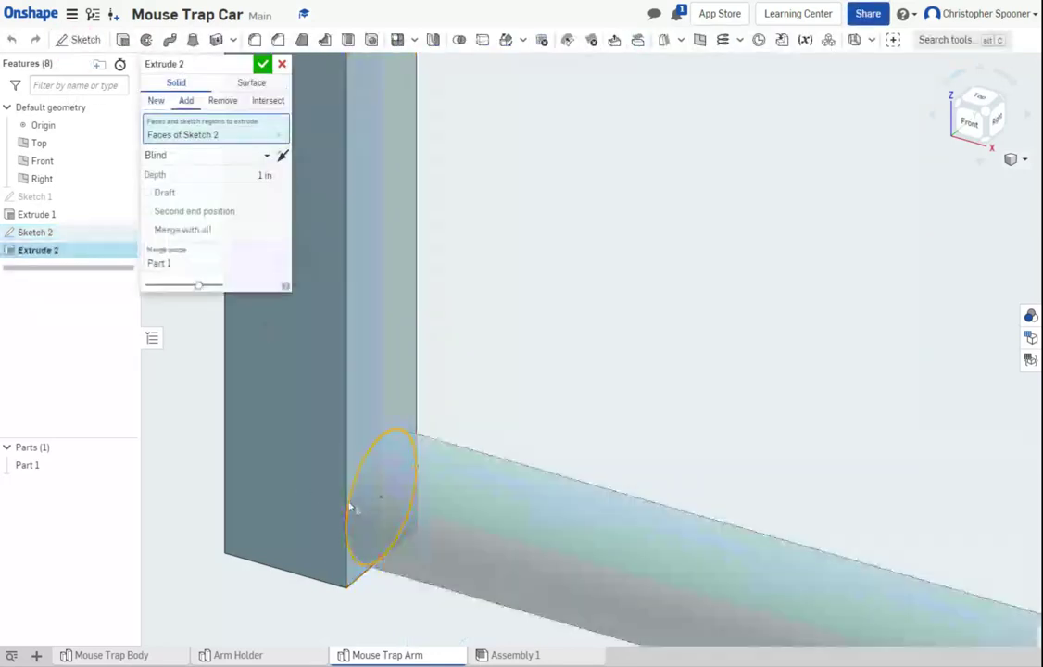
scroll(501, 493, "up", 2)
scroll(501, 476, "down", 10)
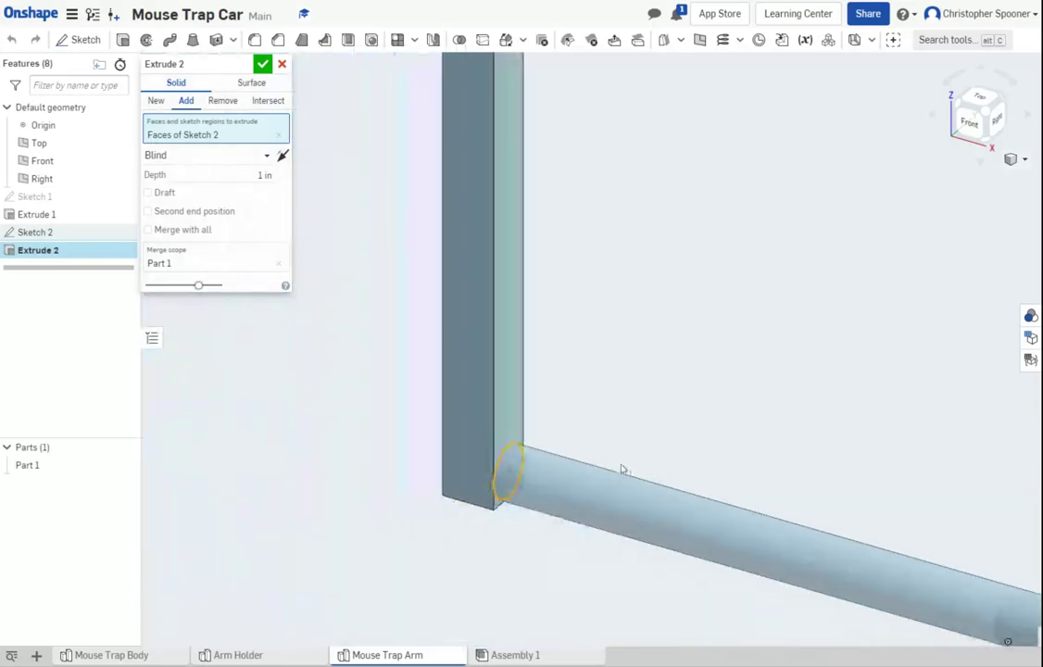
middle_click_drag(369, 471, 343, 473)
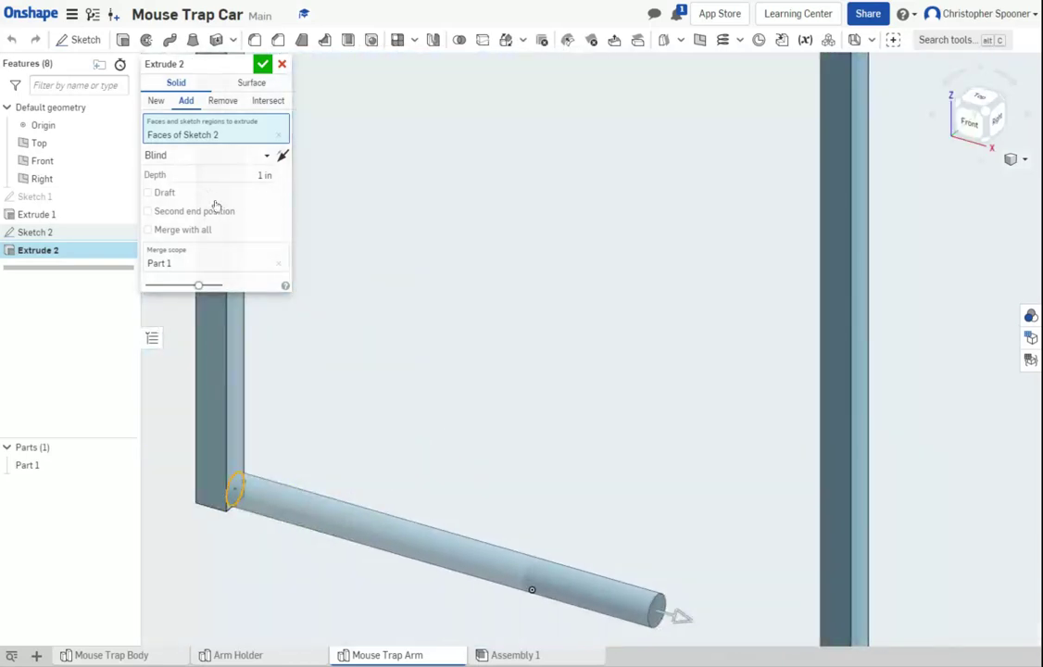
left_click(231, 154)
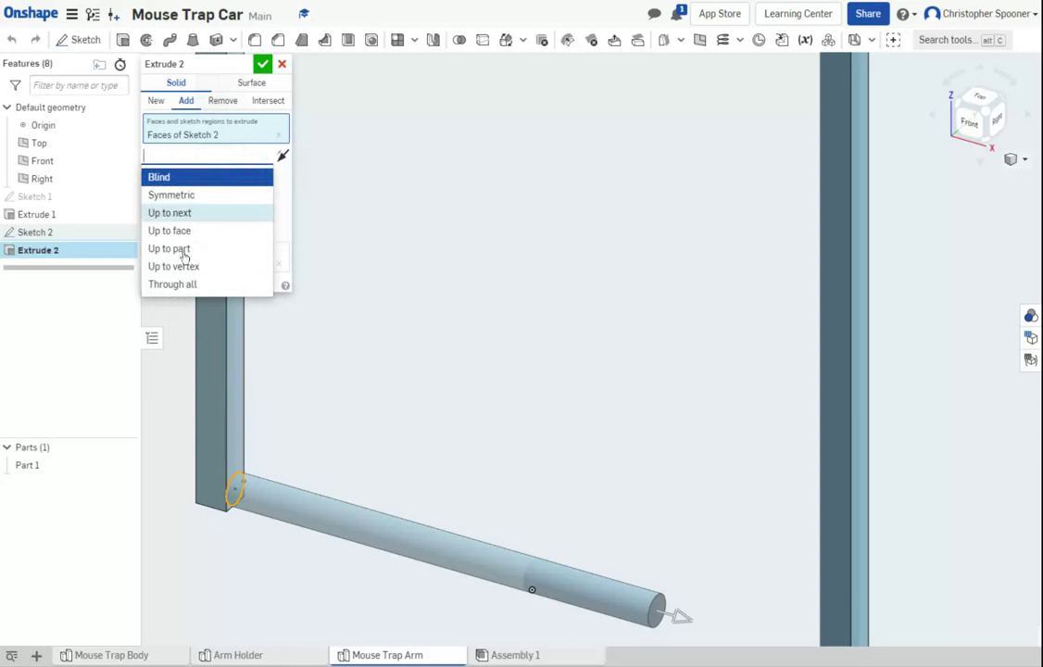
left_click(170, 212)
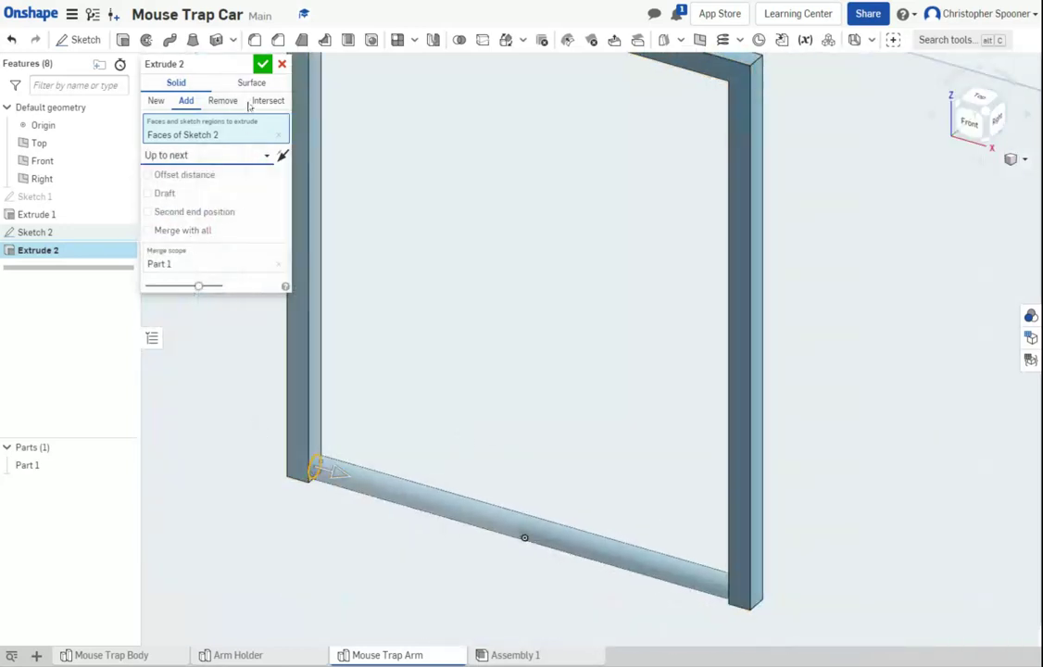
key("Return")
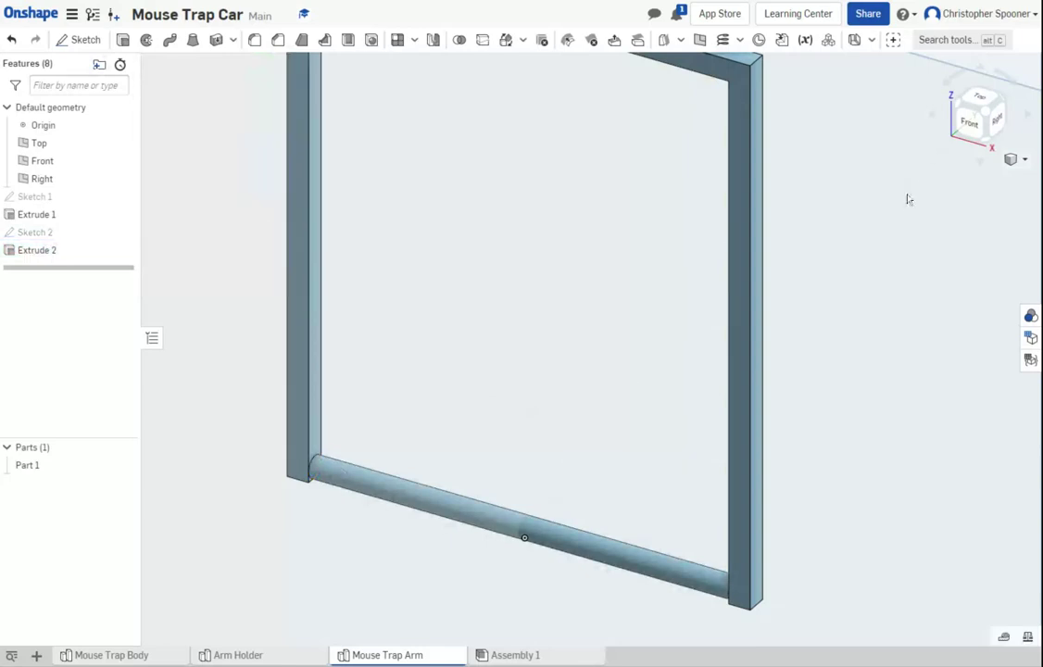
Set the arm part's appearance to the yellow colour FACB43.
left_click(1029, 316)
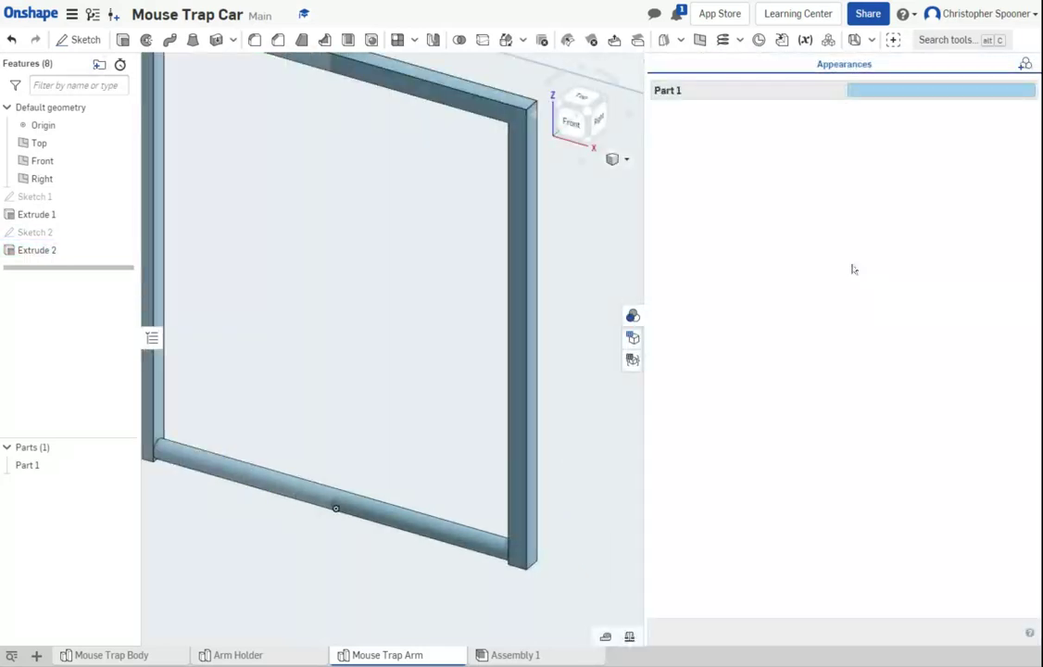
left_click(908, 89)
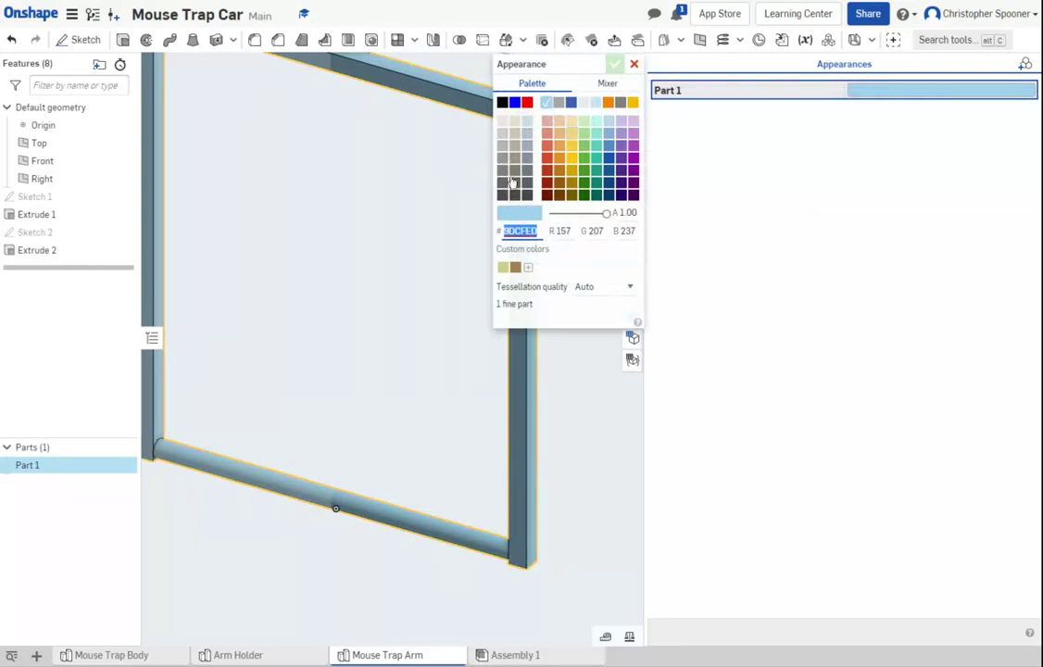
left_click(571, 132)
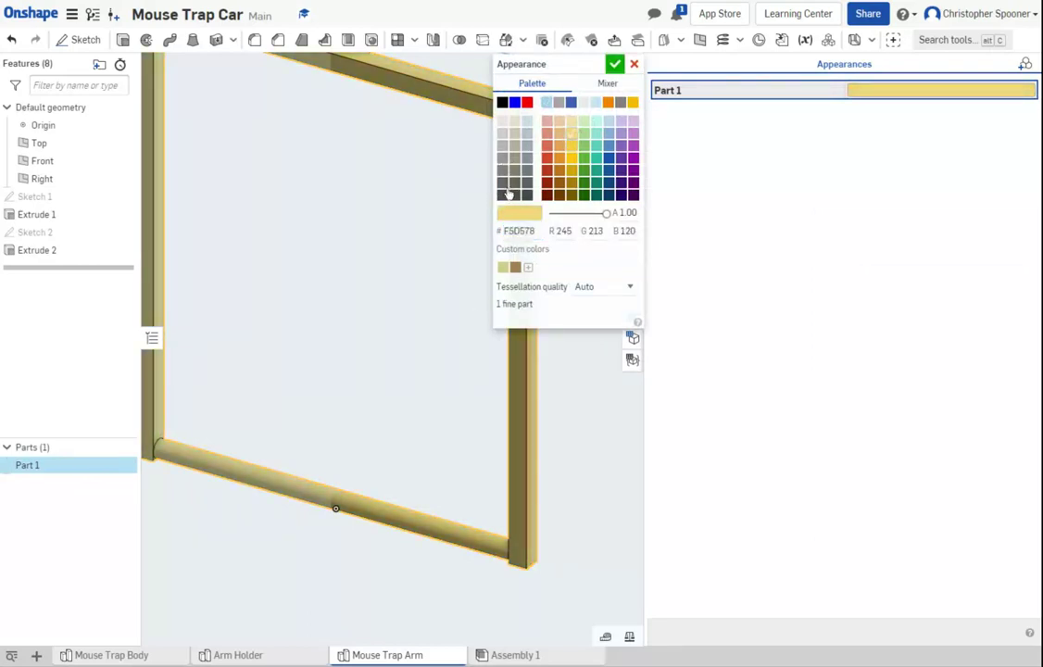
type("FACB43")
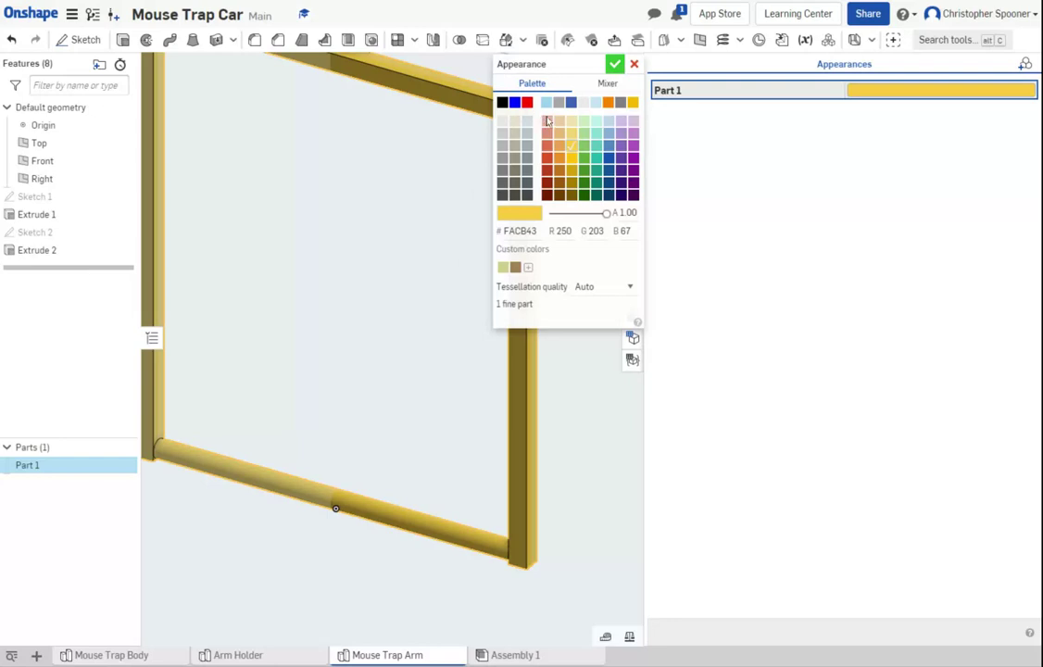
left_click(614, 64)
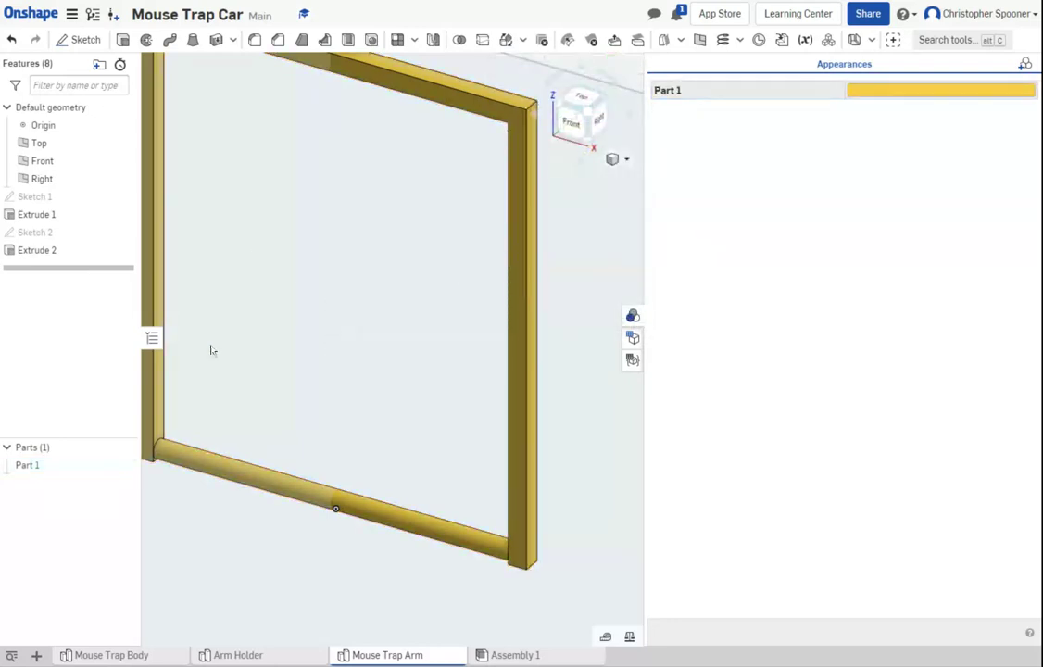
Rename Part 1 as Mouse Trap Arm.
left_click(33, 465)
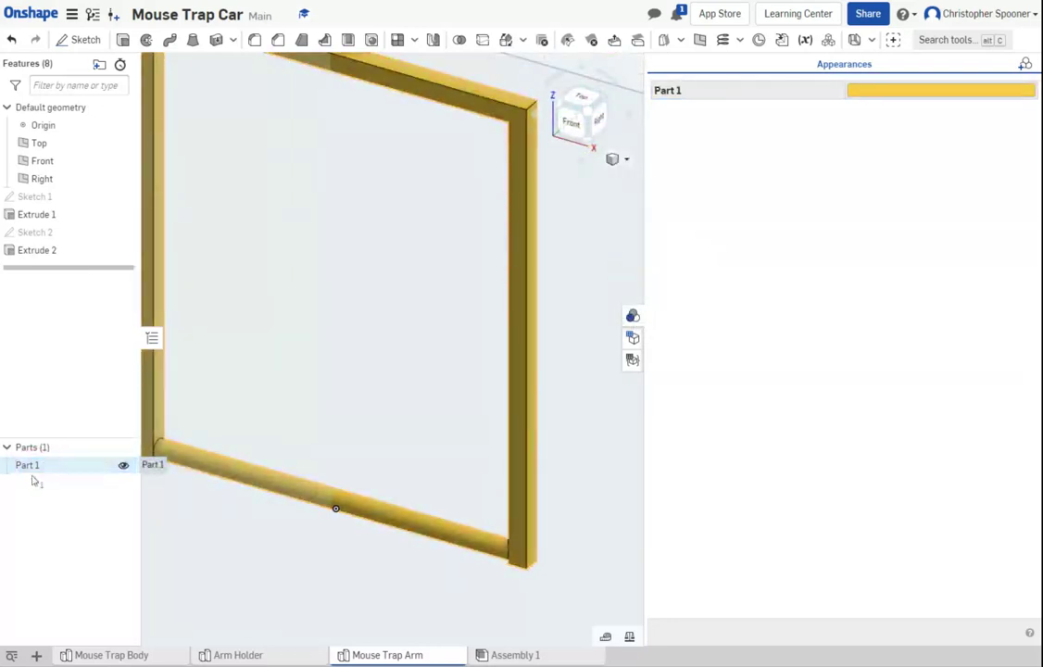
right_click(32, 471)
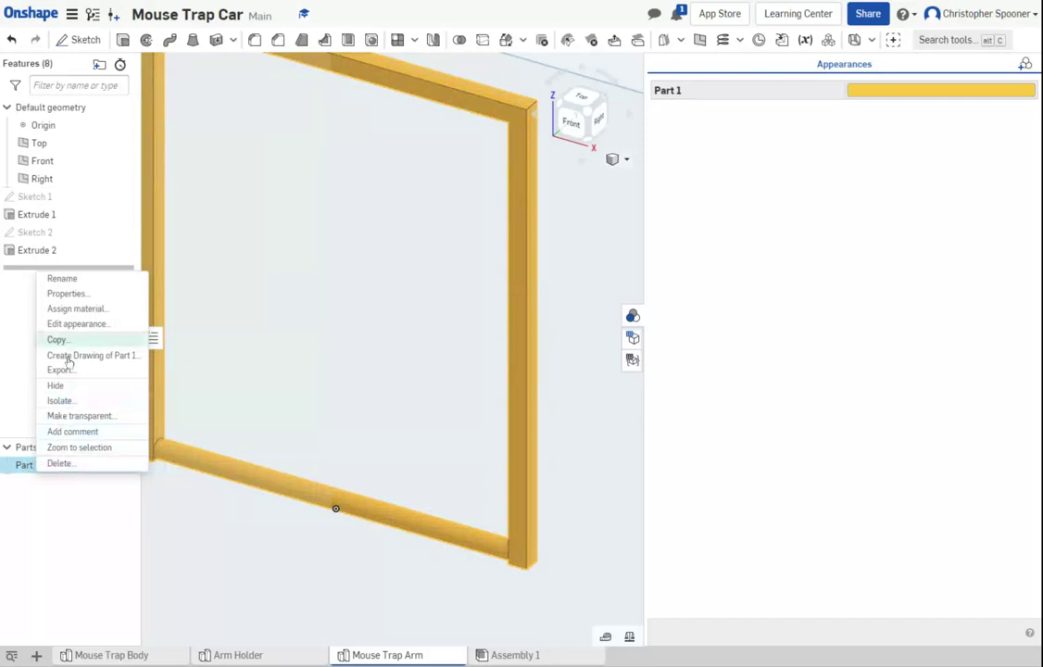
left_click(62, 278)
type("Mou")
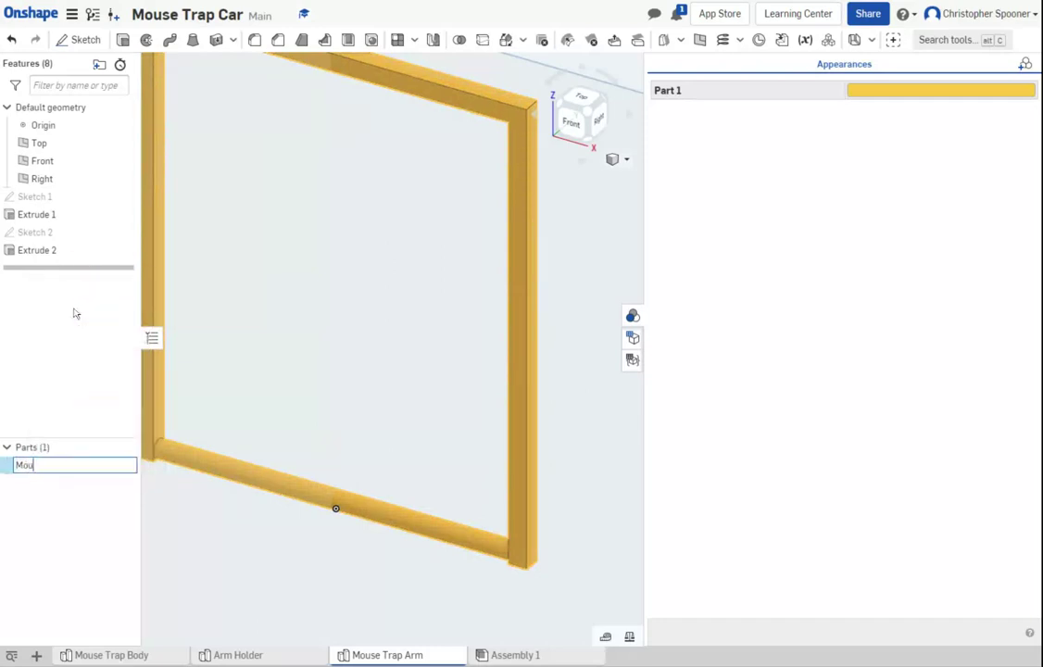
type("seT")
key("Return")
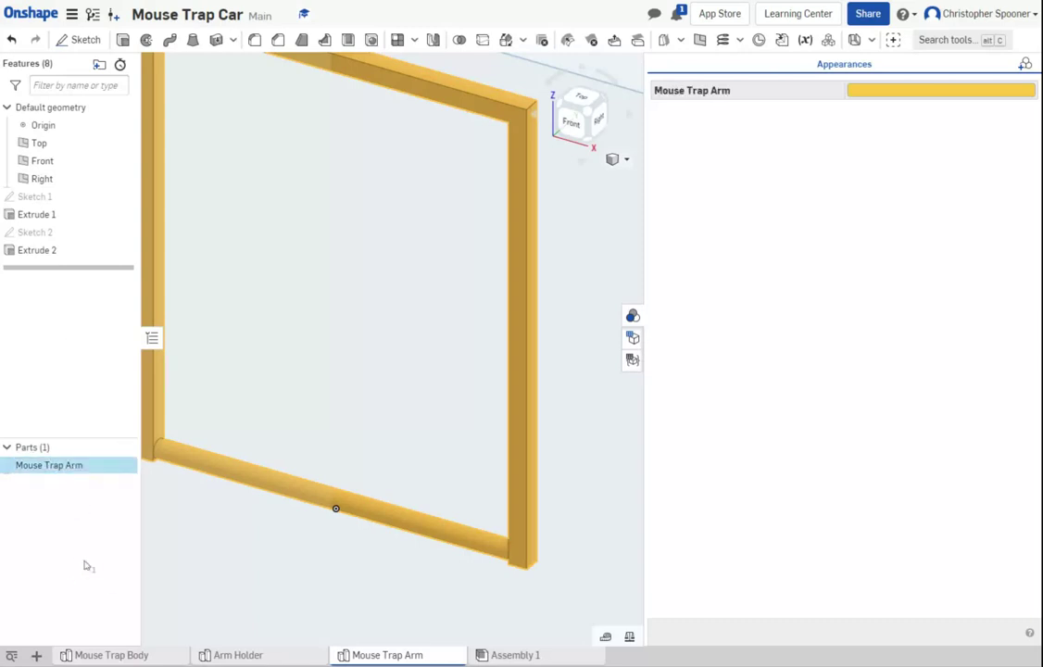
Insert one Mouse Trap Arm into Assembly 1, placed upright above the rear of the body.
left_click(544, 651)
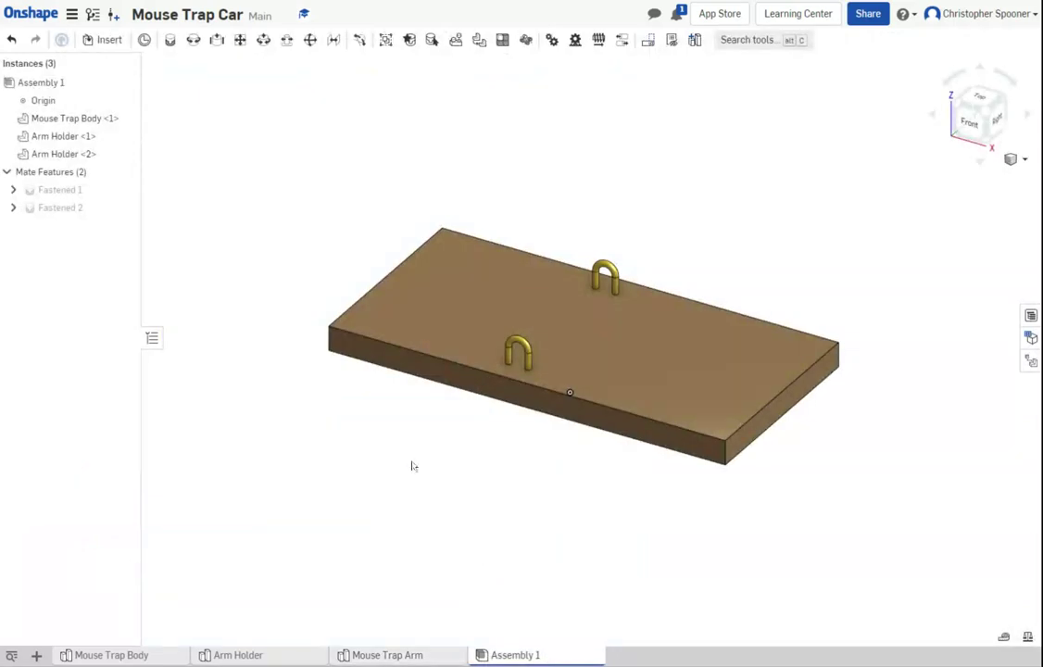
left_click(101, 40)
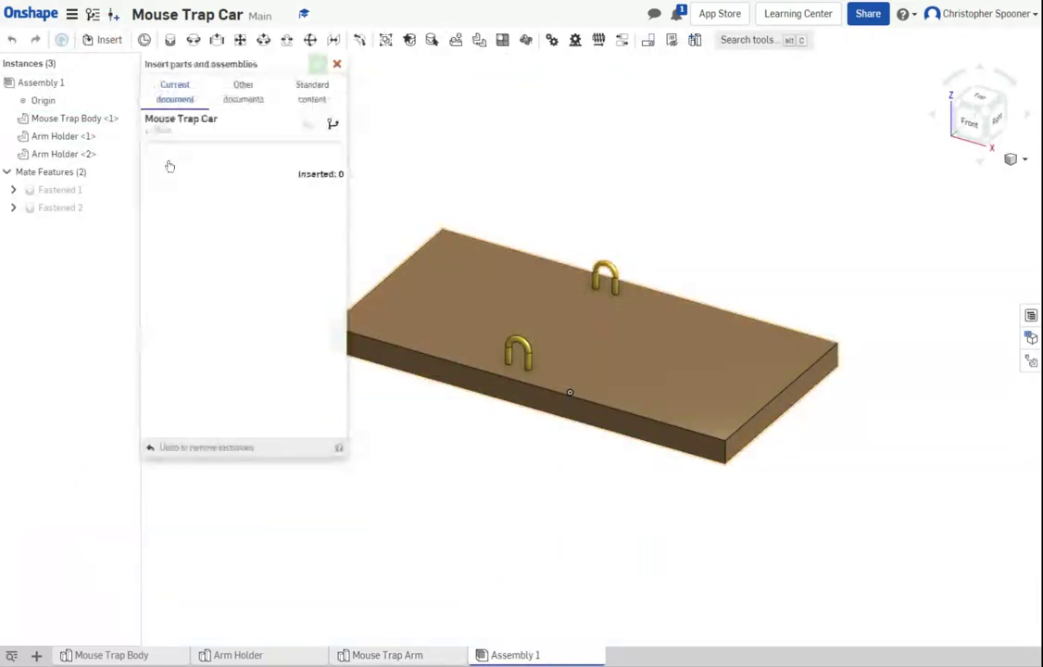
left_click(219, 259)
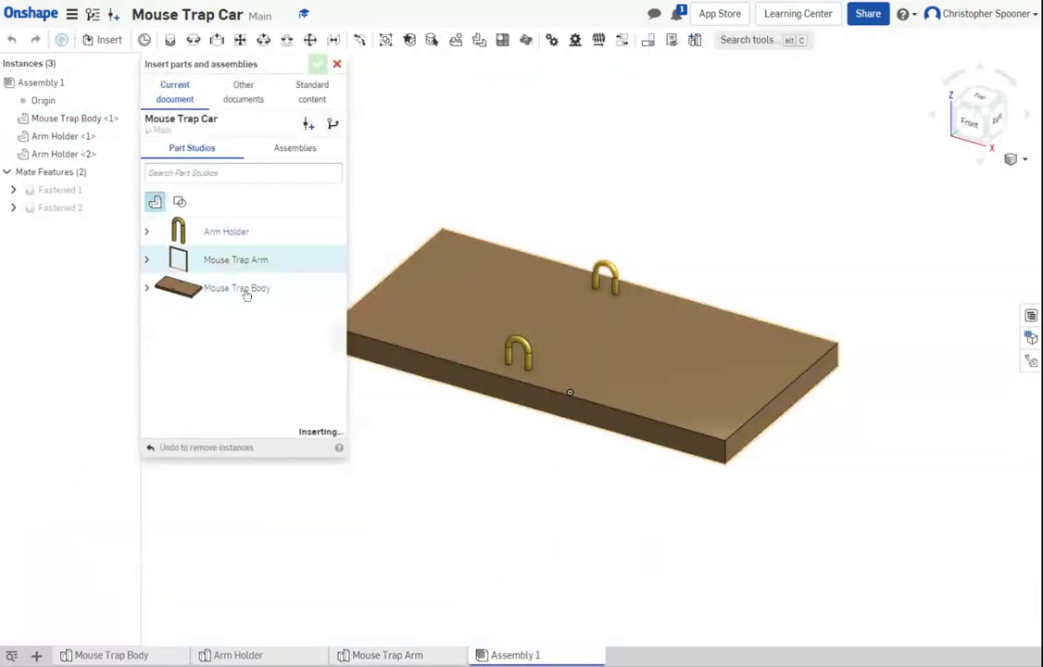
left_click(554, 196)
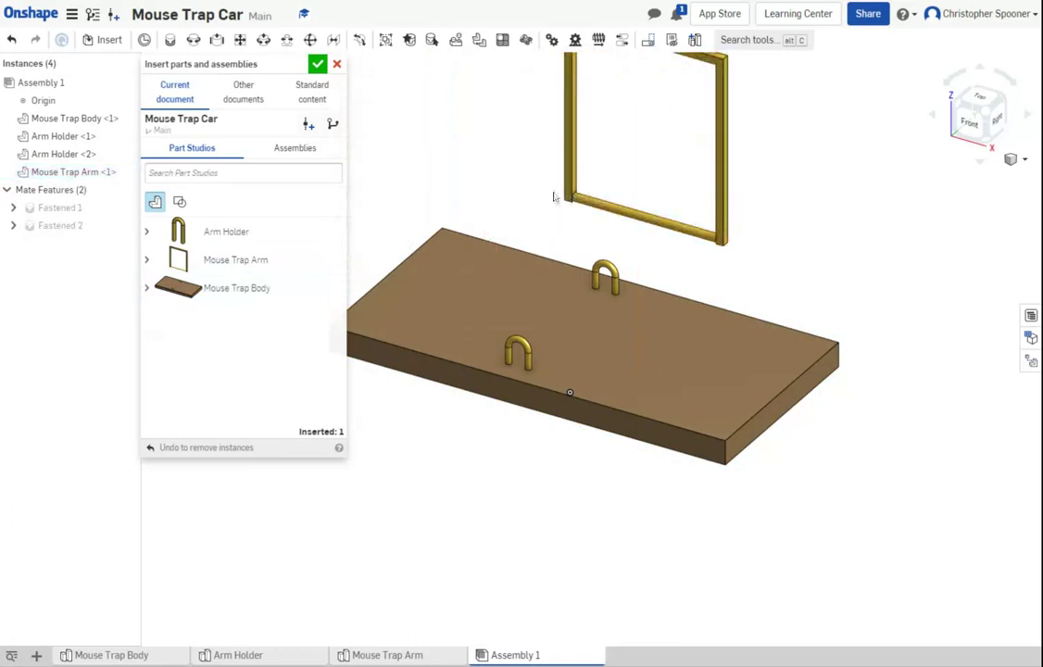
left_click(316, 63)
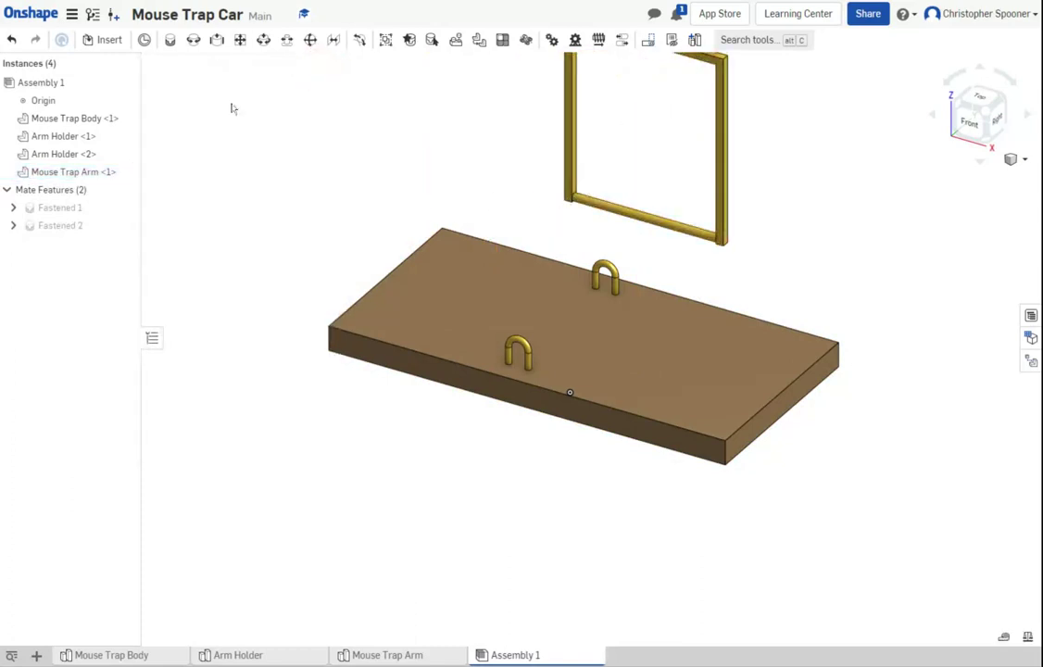
Add a Revolute mate from the end of the arm's round rod to the arch of the front arm holder.
left_click(192, 40)
left_click(573, 197)
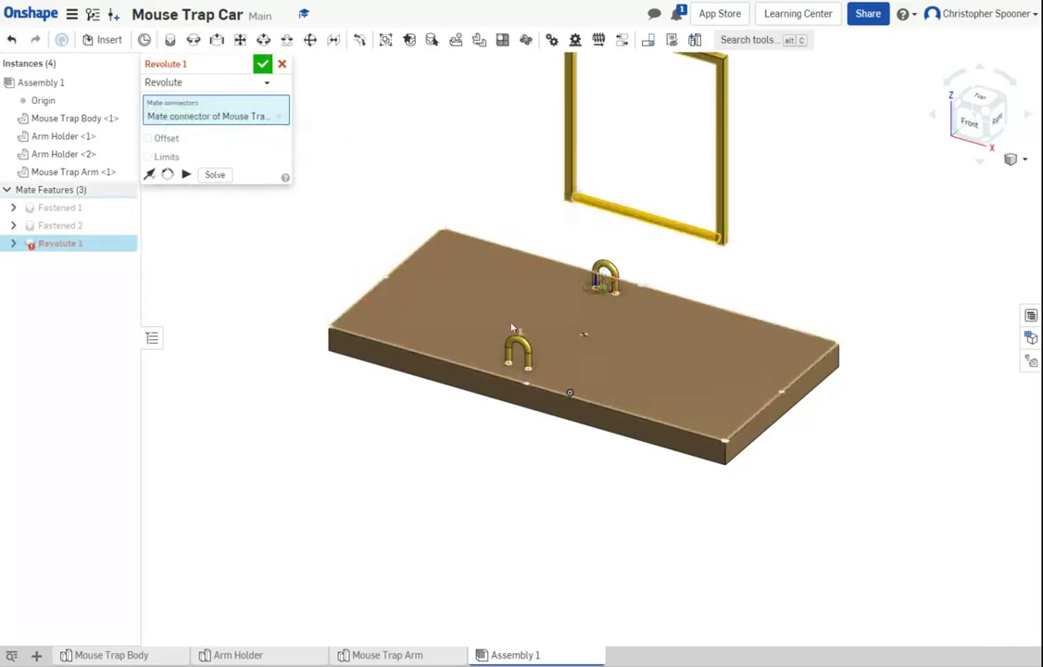
scroll(575, 297, "up", 2)
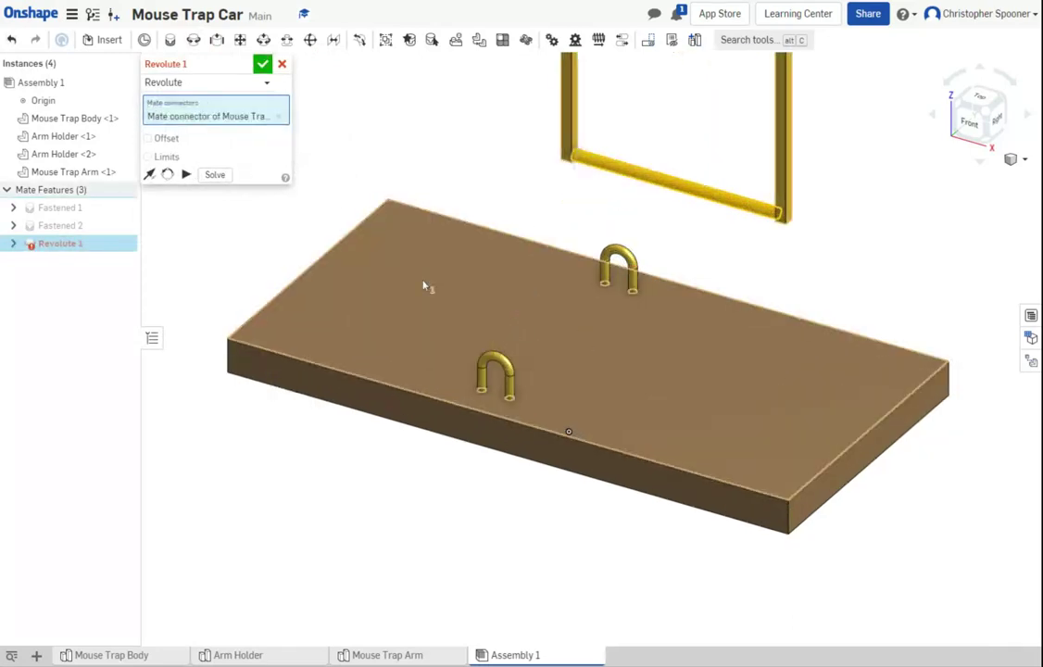
scroll(435, 391, "down", 2)
scroll(435, 392, "up", 4)
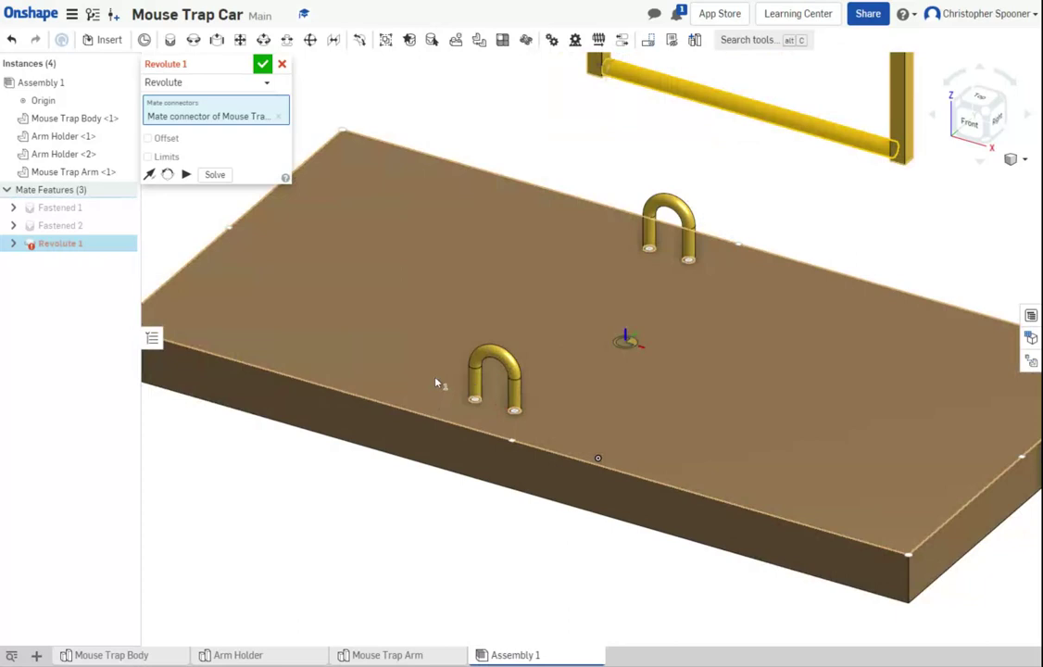
left_click(516, 380)
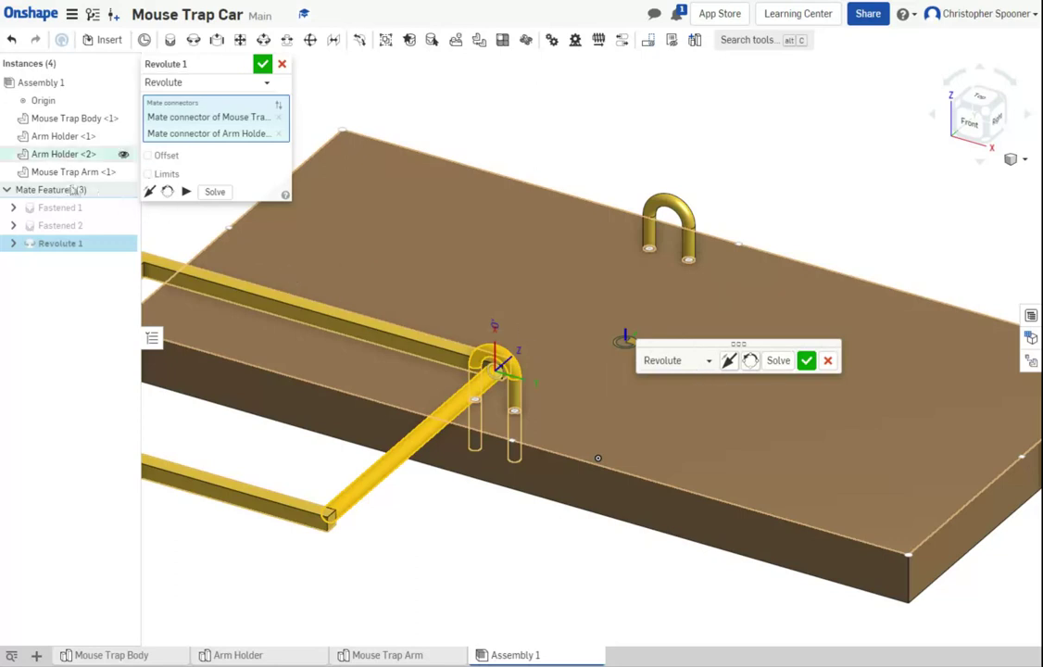
Enable the Revolute mate's offset and set it to 1.5 in along Z.
left_click(150, 155)
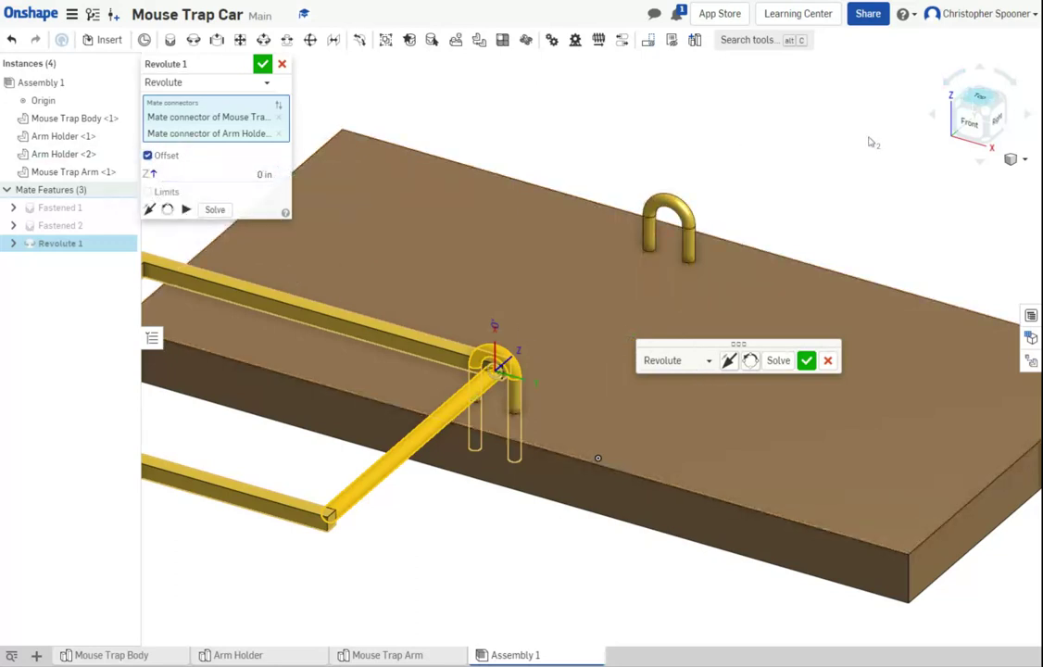
left_click(979, 98)
left_click(200, 174)
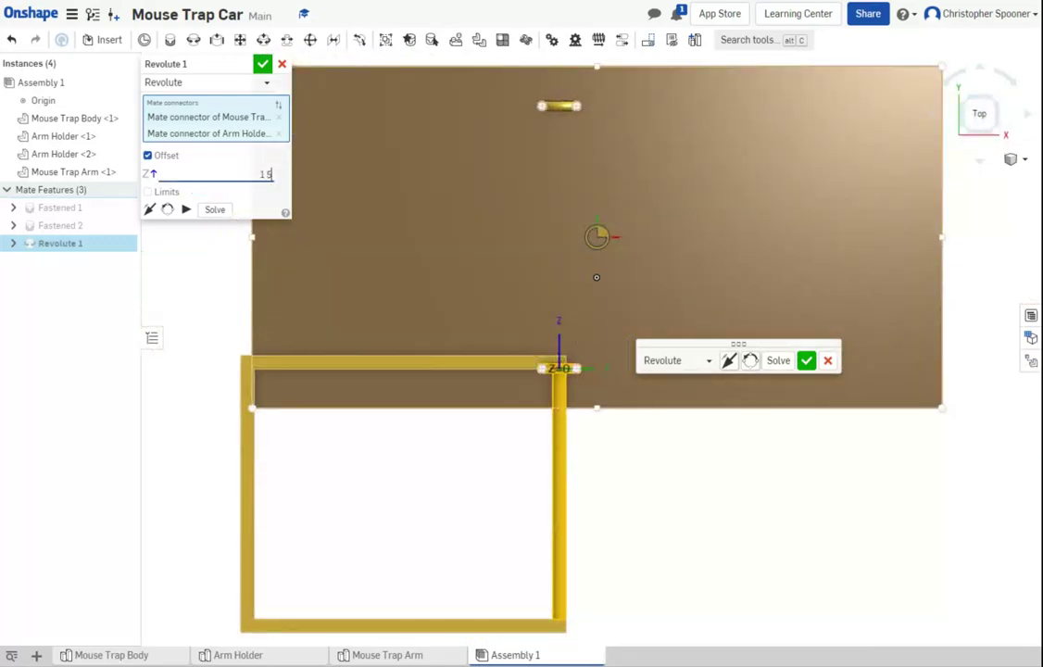
type("1.5")
key("Return")
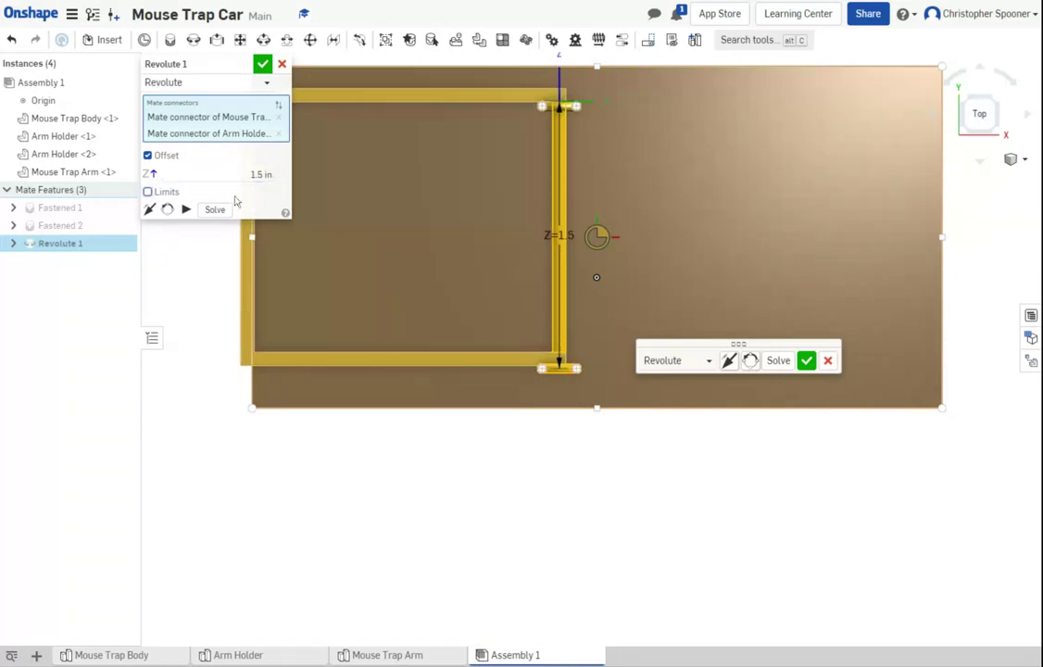
Adjust the Revolute mate's Z offset to 1.4 in and then 1.45 in to fit the arm between the holders.
left_click(261, 174)
left_click(266, 174)
key("Return")
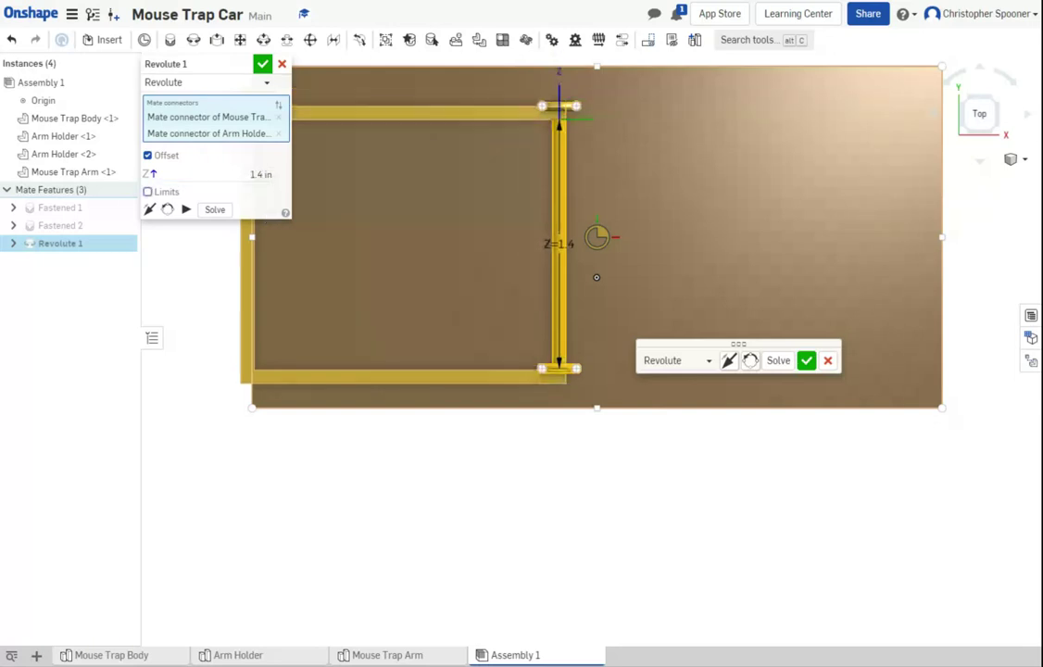
left_click(261, 174)
type("5")
key("Return")
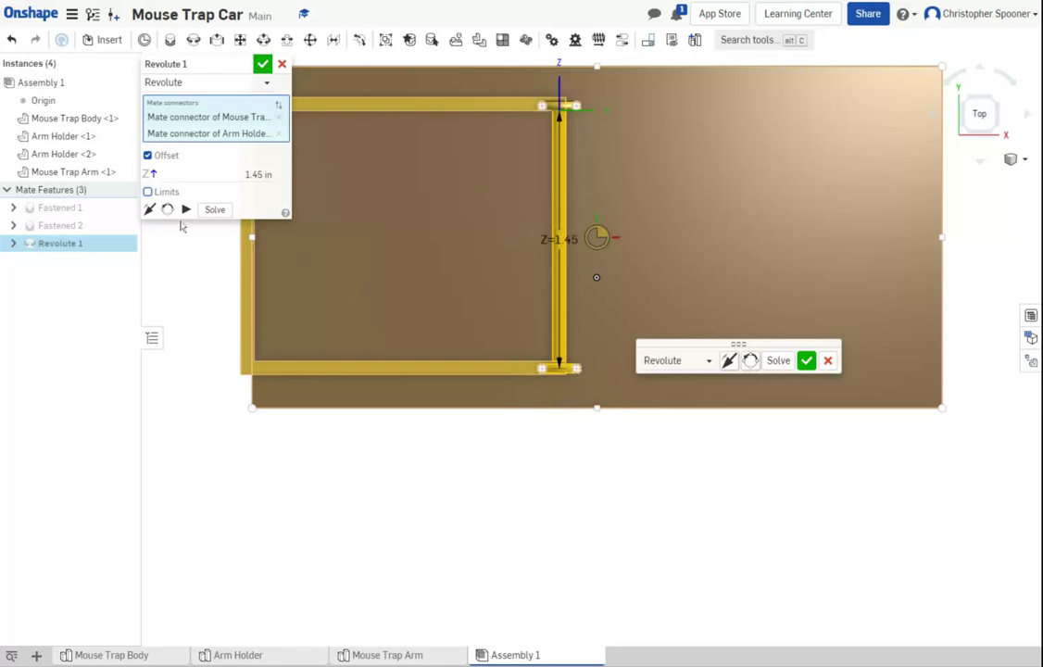
Enable rotation limits on the Revolute mate and commit it without starting another mate.
left_click(147, 192)
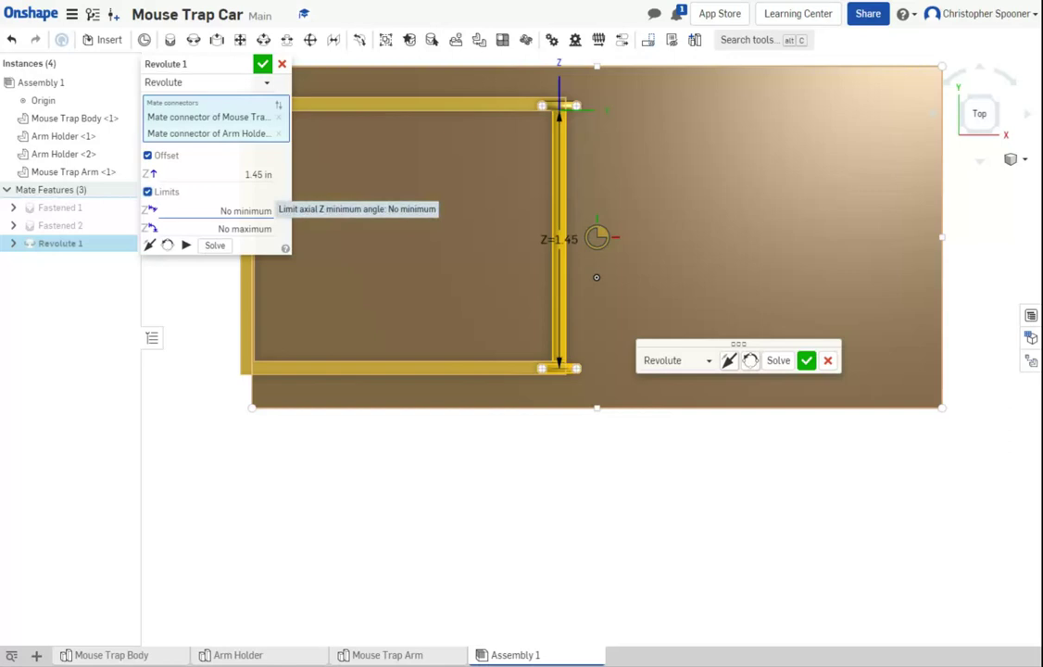
left_click(246, 211)
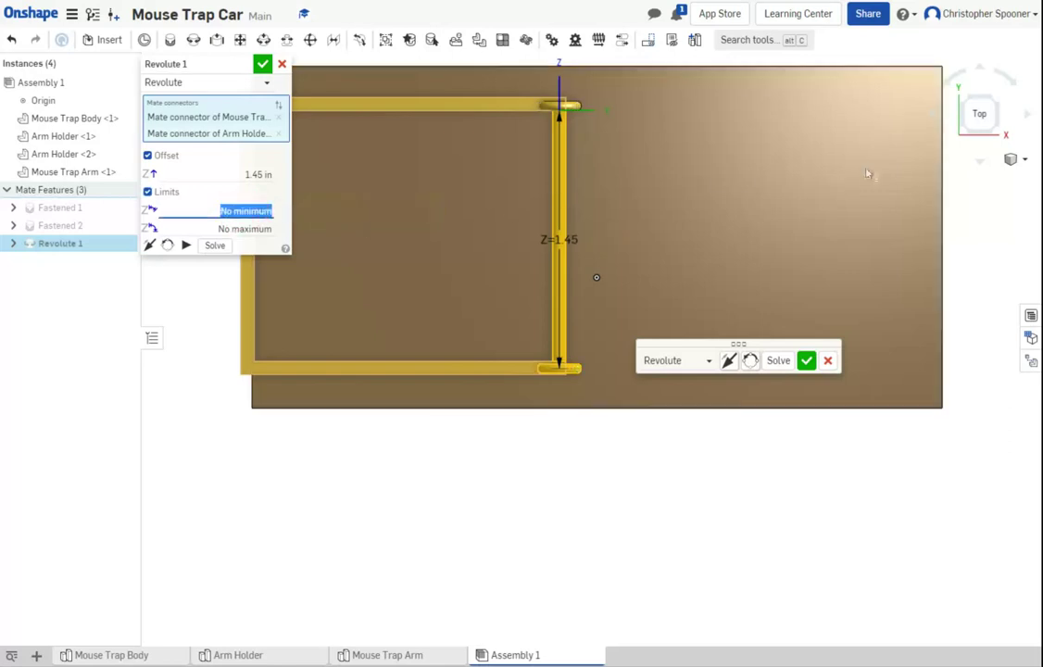
right_click_drag(876, 202, 858, 208)
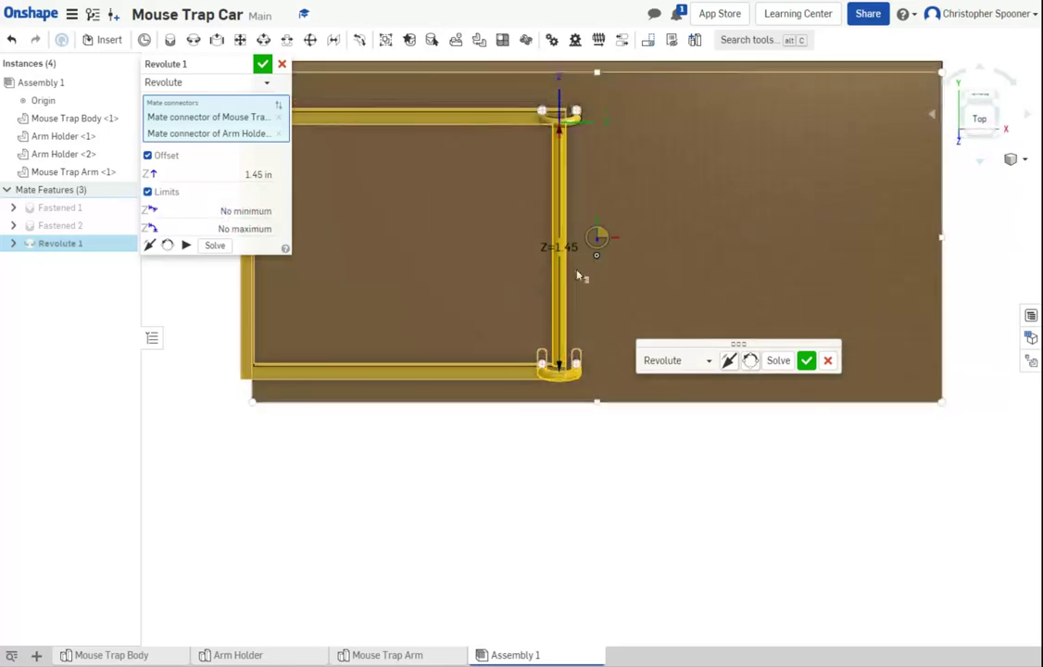
key("f")
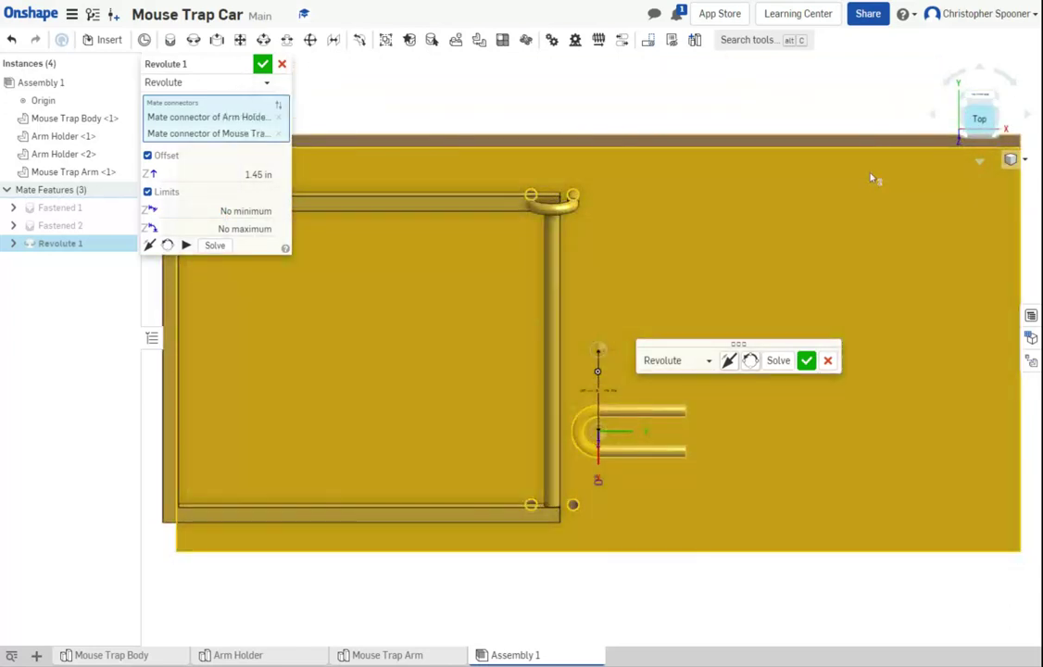
key("shift+1")
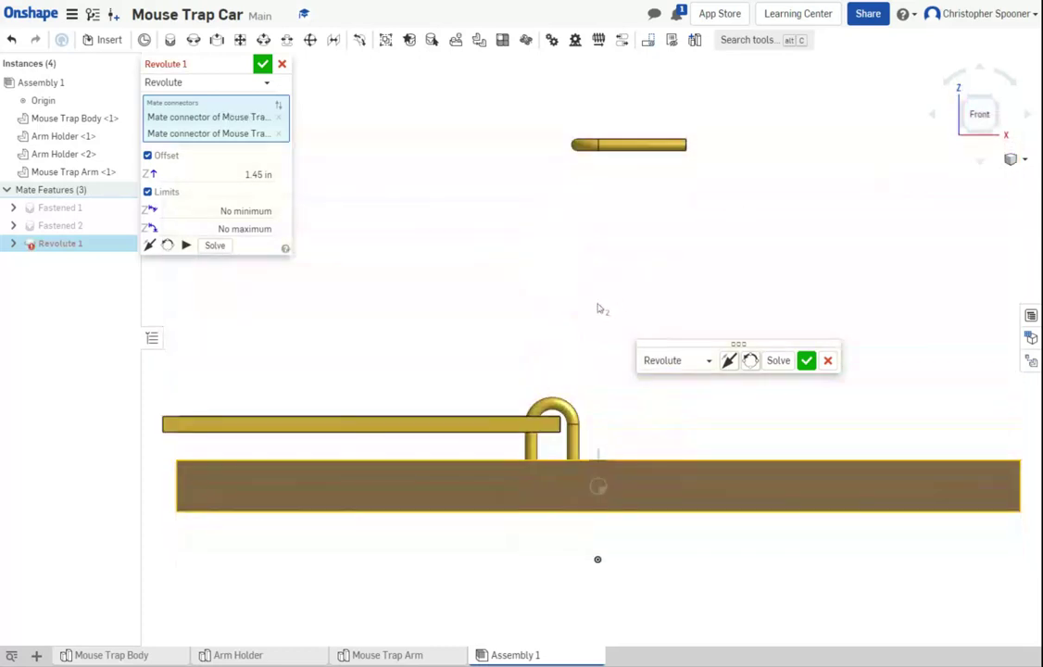
scroll(556, 323, "up", 2)
scroll(558, 314, "down", 5)
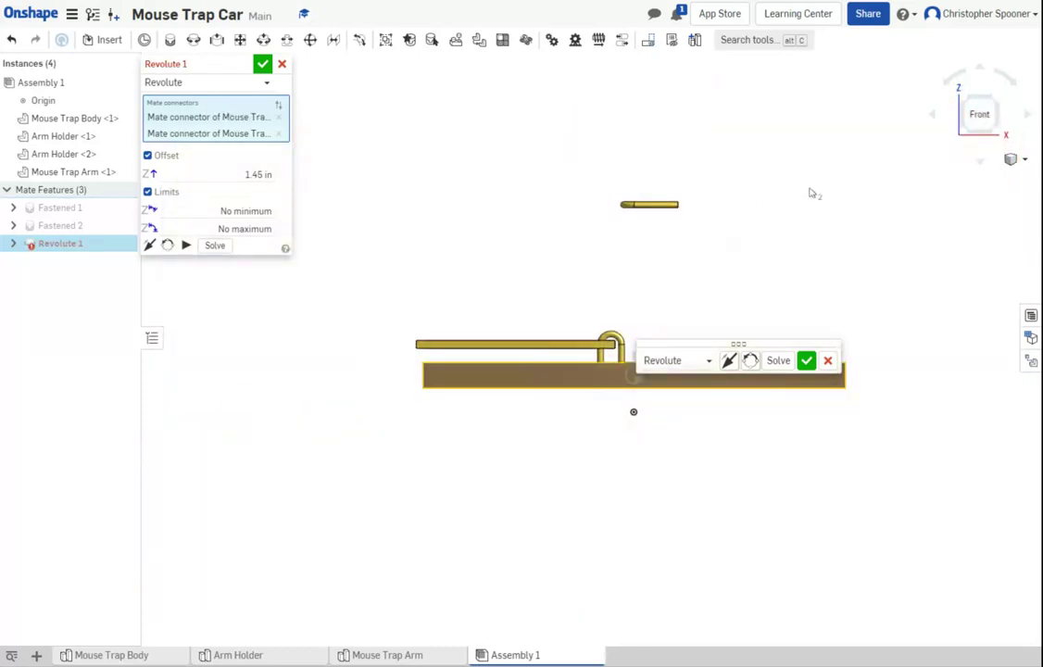
mouse_move(979, 121)
left_mouse_down()
mouse_move(959, 162)
mouse_move(970, 120)
left_mouse_up()
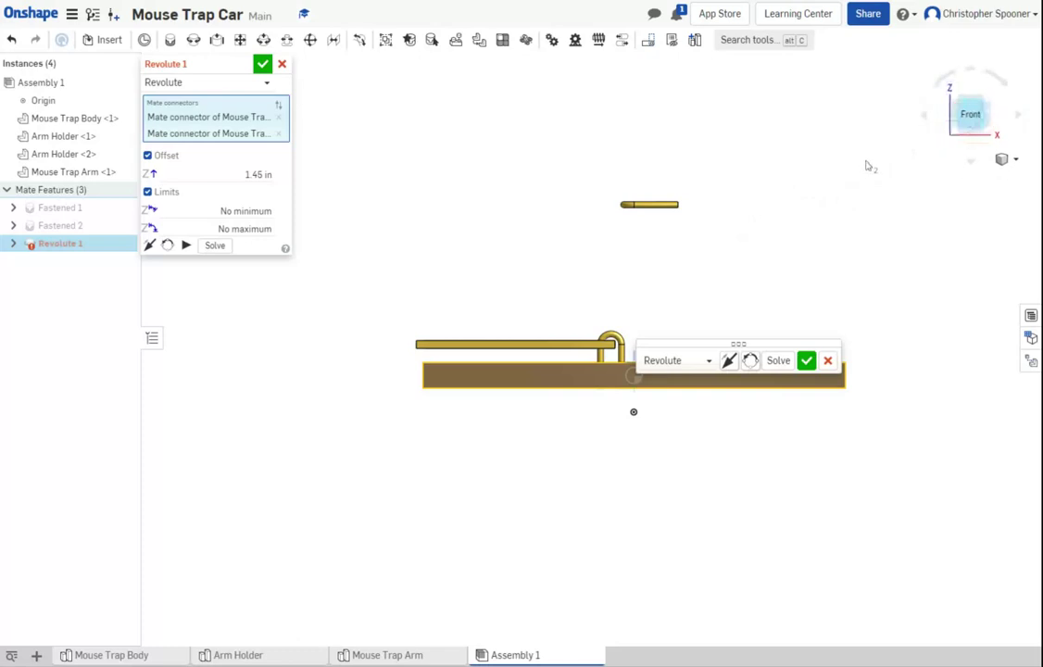
key("shift+7")
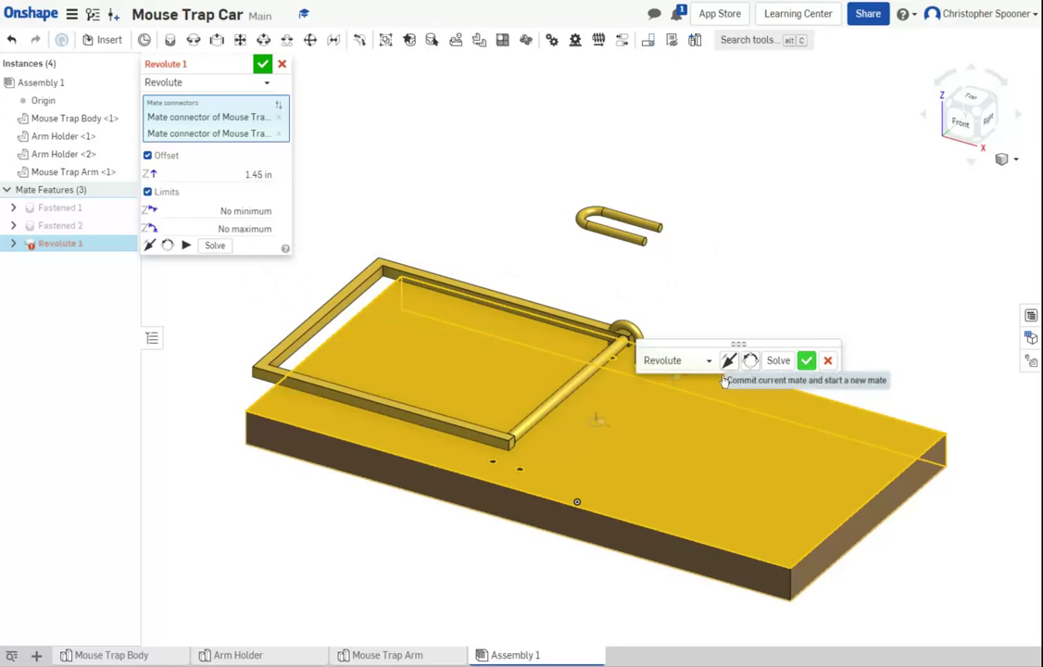
left_click(806, 360)
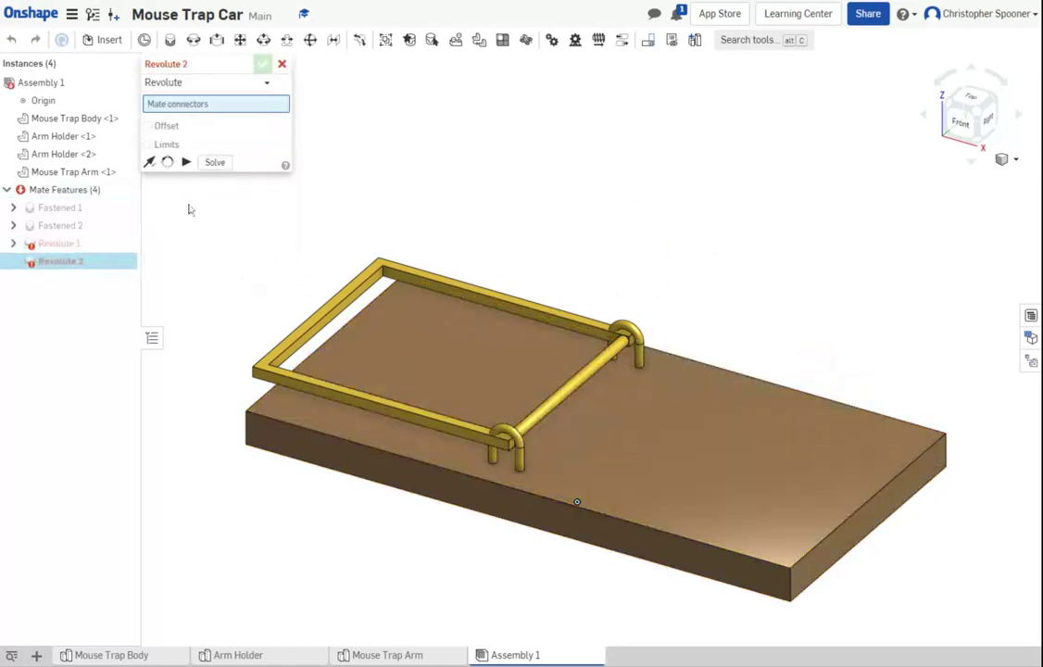
left_click(282, 64)
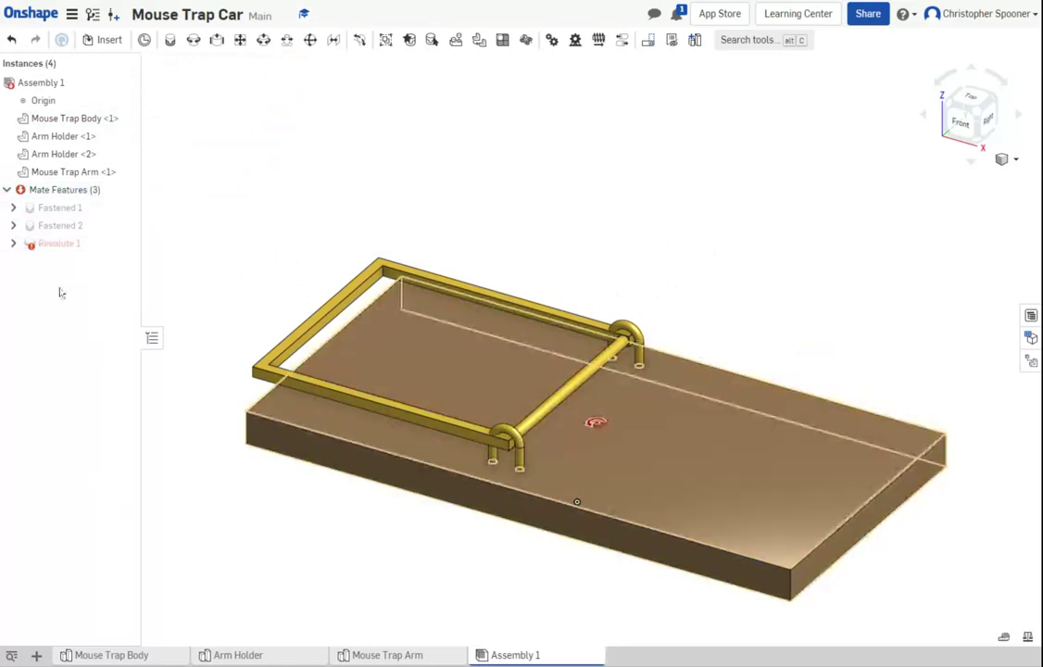
Reopen the Revolute mate and limit its rotation to a minimum of -90 degrees and a maximum of 90 degrees.
double_click(53, 243)
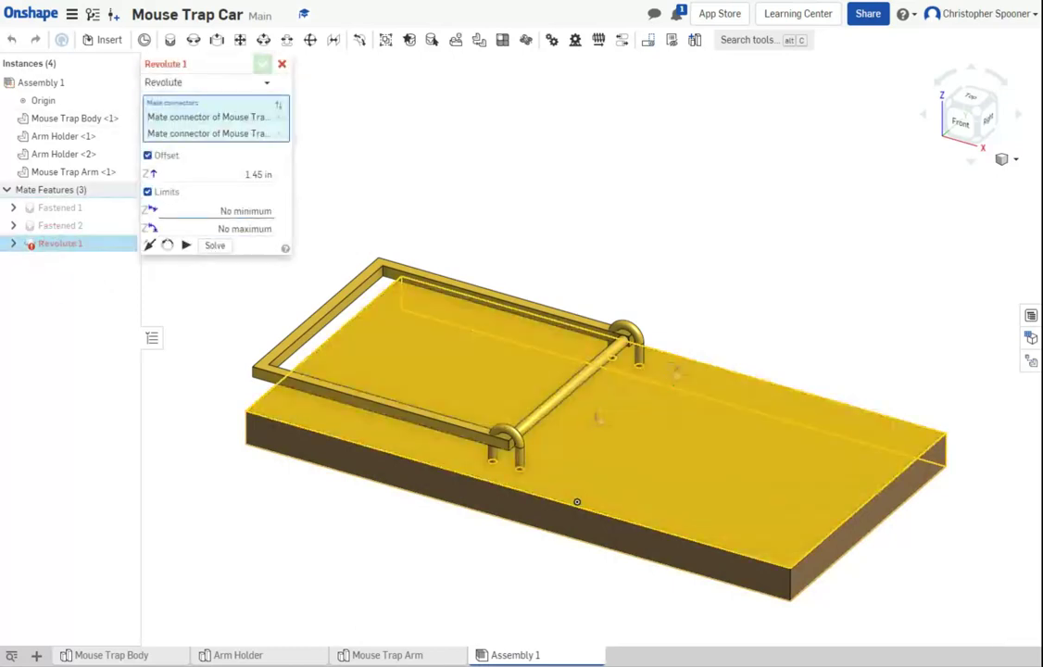
left_click(245, 211)
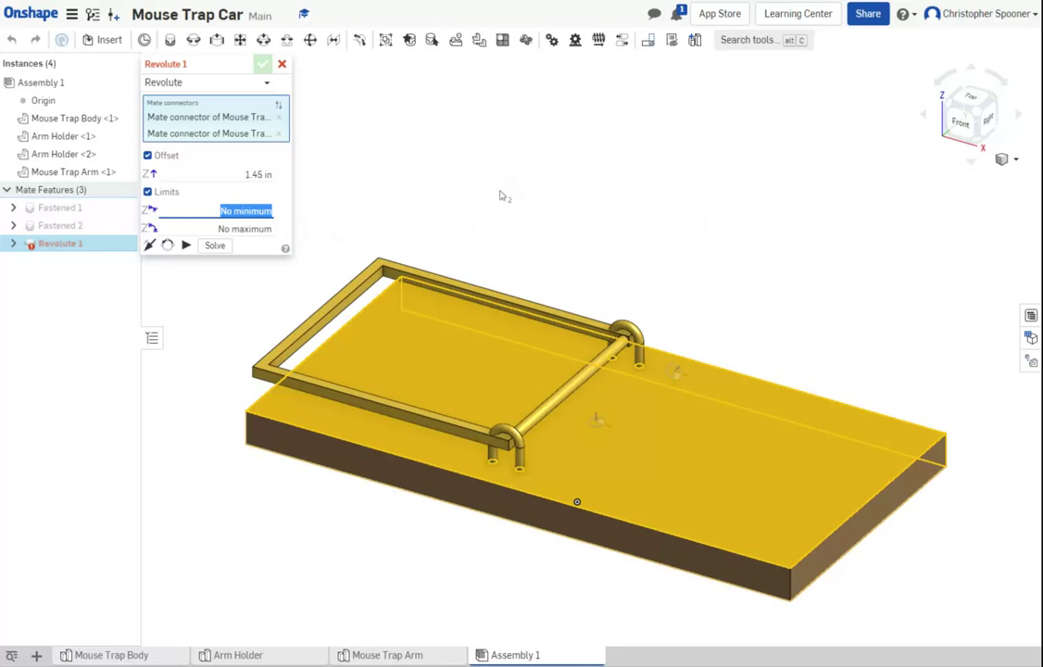
key("BackSpace")
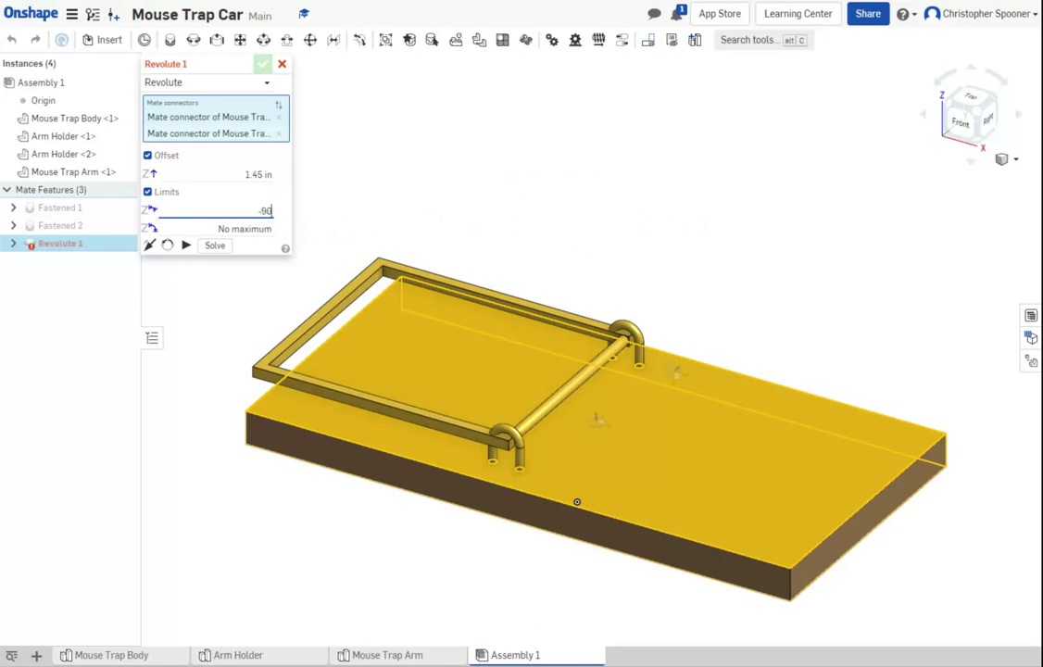
type("-90")
key("Tab")
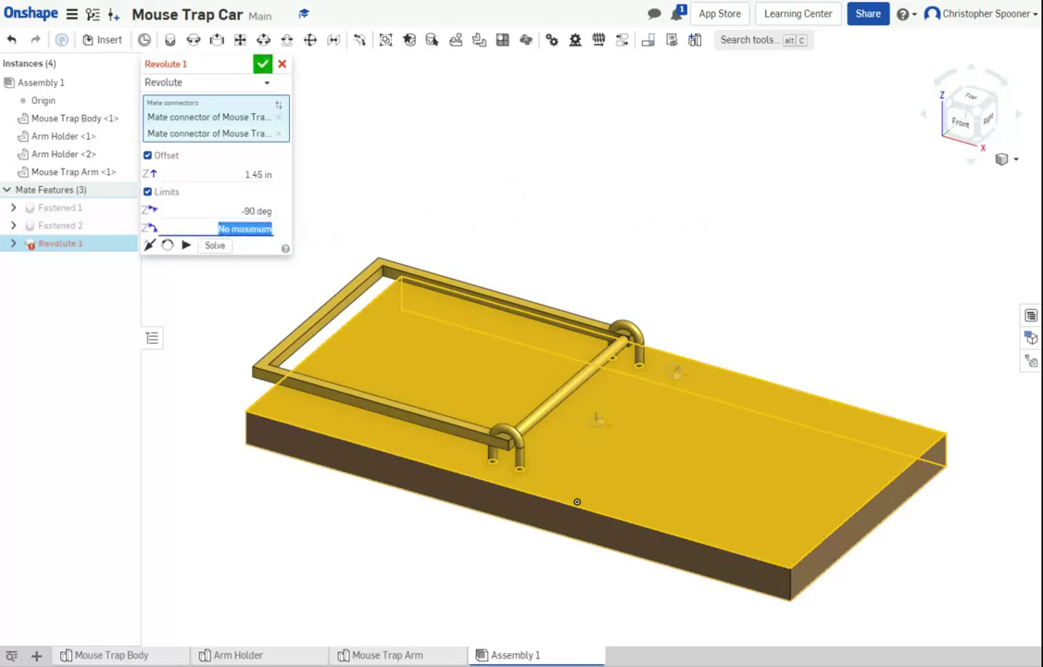
type("1")
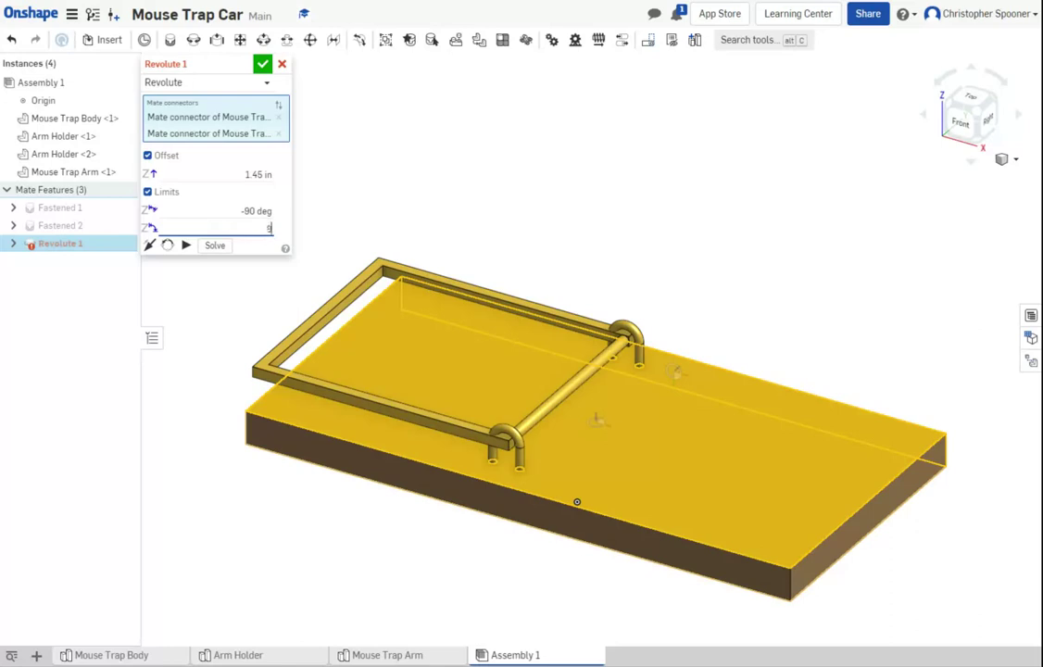
key("Return")
Try animating the Revolute mate, then turn off its rotation limits and accept the change.
left_click(189, 245)
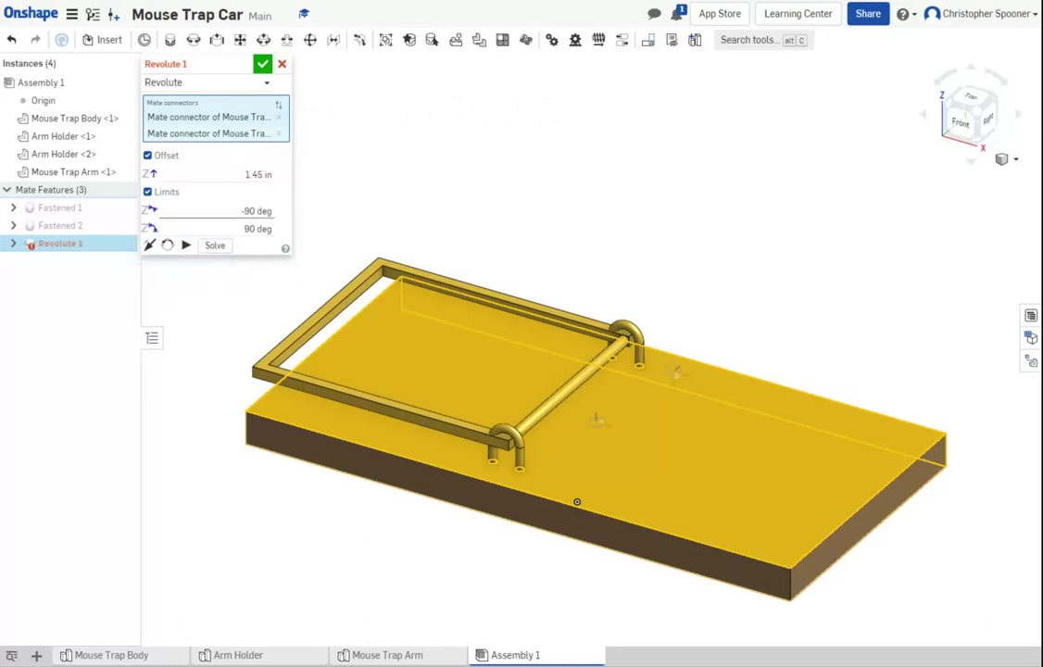
left_click(248, 212)
left_click(148, 192)
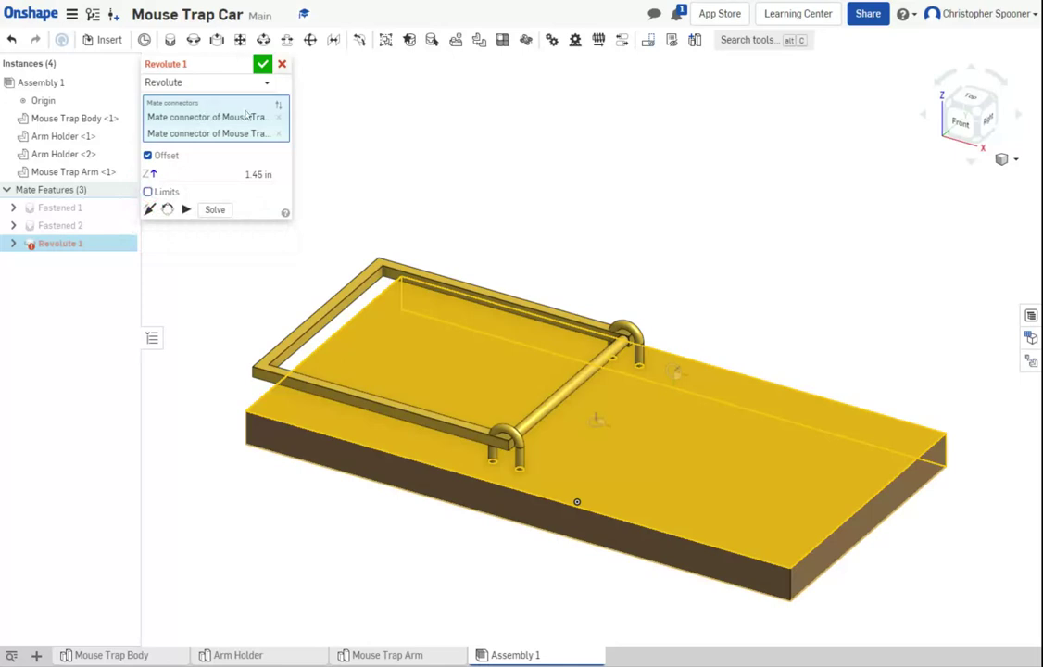
key("Return")
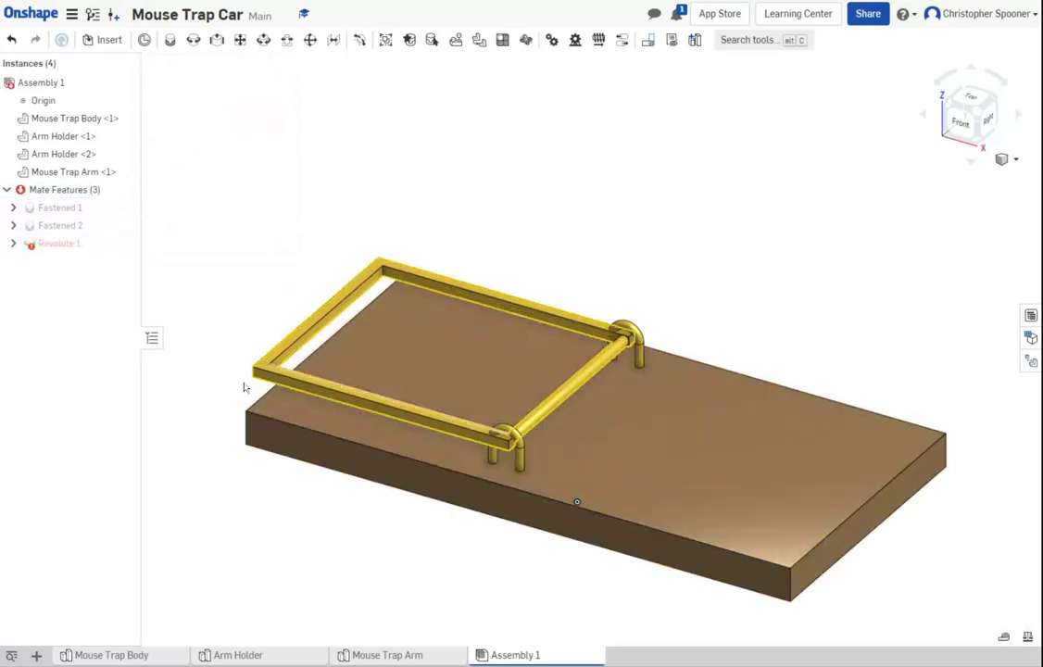
Test the arm's movement by pulling its free corner, then delete the faulty Revolute mate.
mouse_move(255, 372)
left_mouse_down()
mouse_move(284, 340)
mouse_move(443, 325)
mouse_move(333, 340)
mouse_move(239, 380)
mouse_move(251, 387)
left_mouse_up()
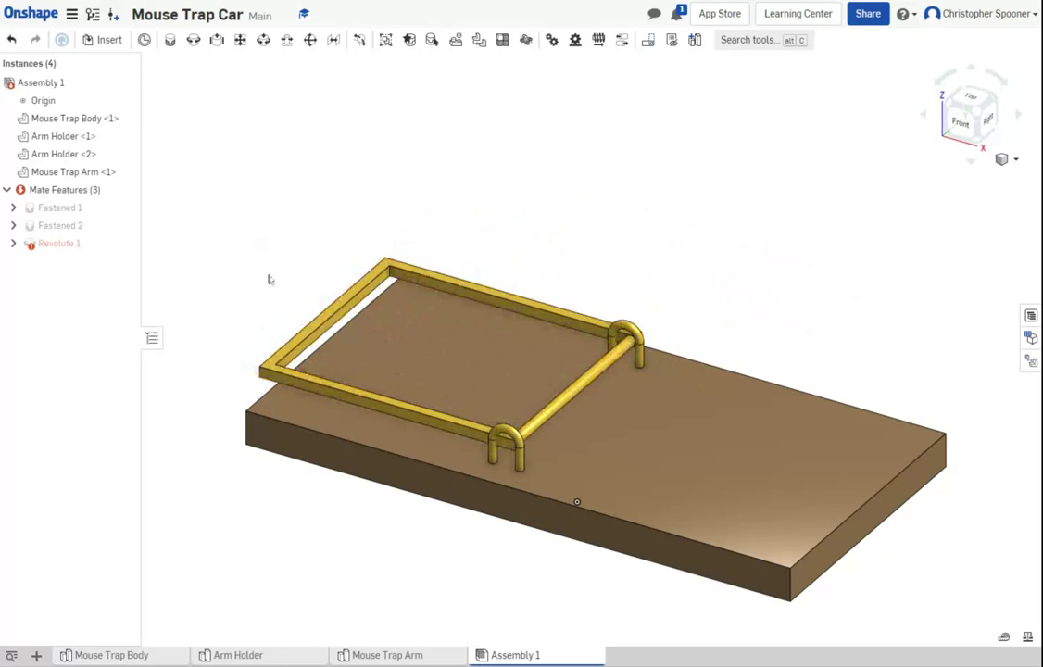
right_click(31, 242)
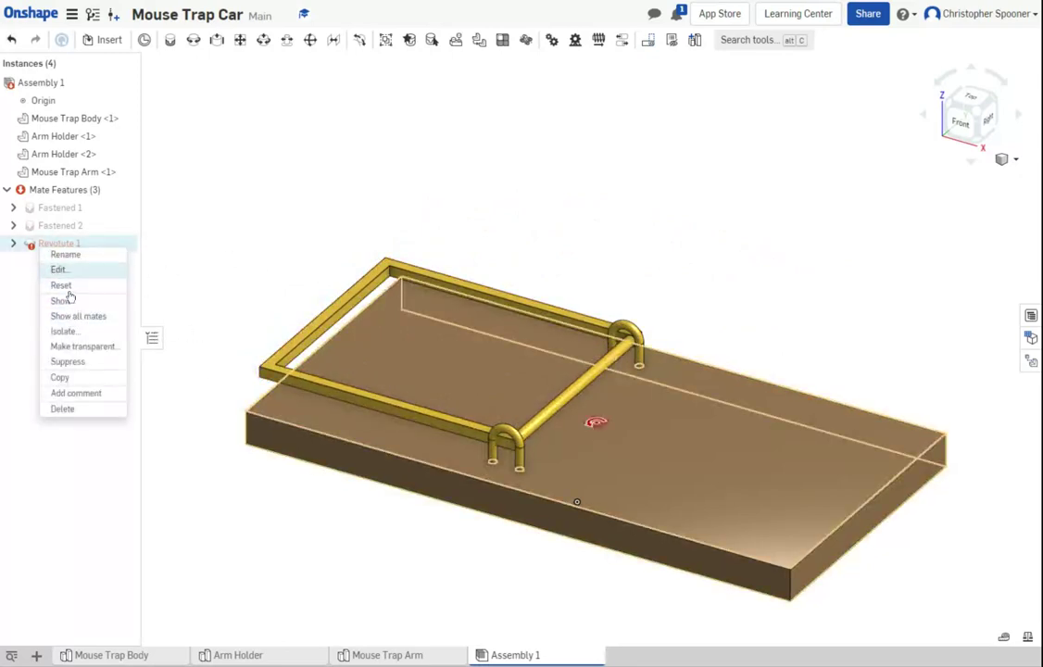
left_click(61, 408)
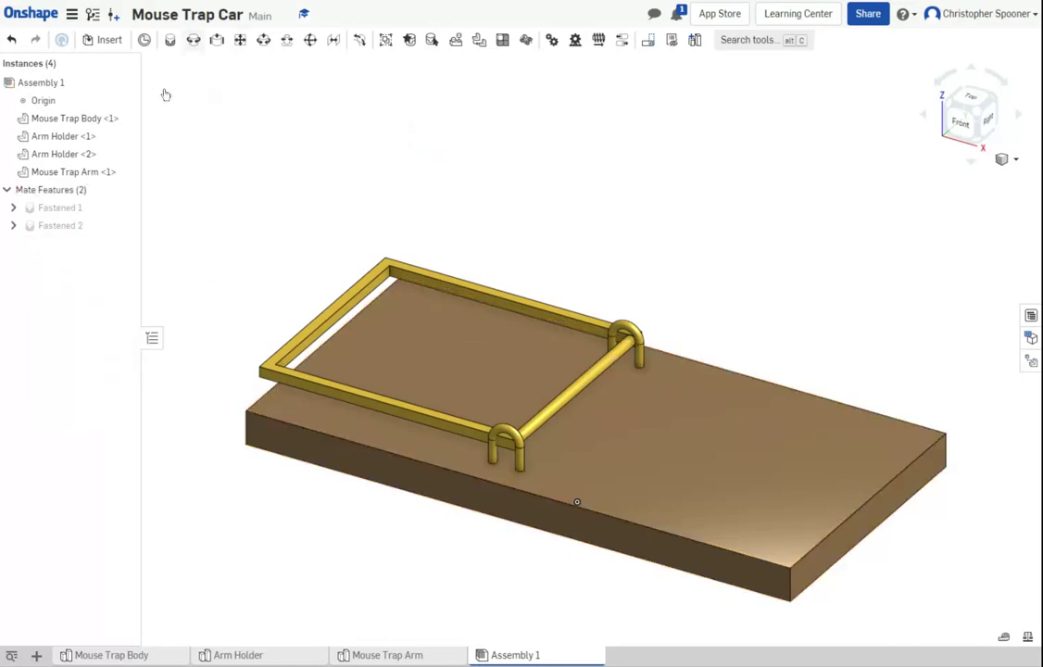
Try a Revolute mate using only the front arm holder's arch centre, with offset enabled at 0 in, and accept it.
left_click(194, 40)
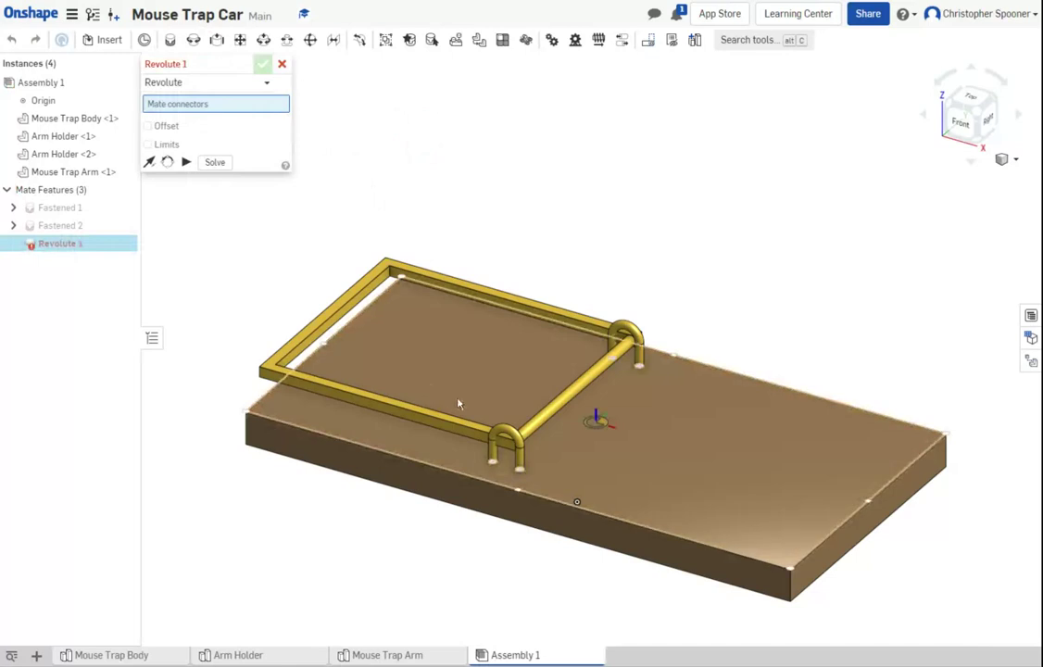
scroll(444, 437, "down", 1)
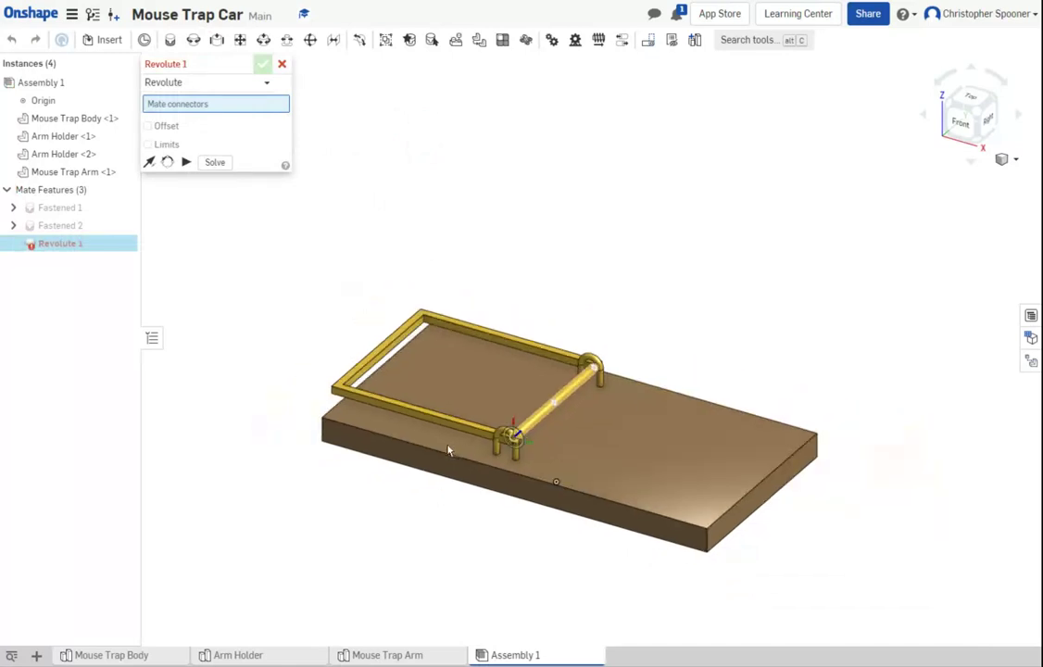
scroll(451, 447, "up", 5)
scroll(461, 448, "up", 3)
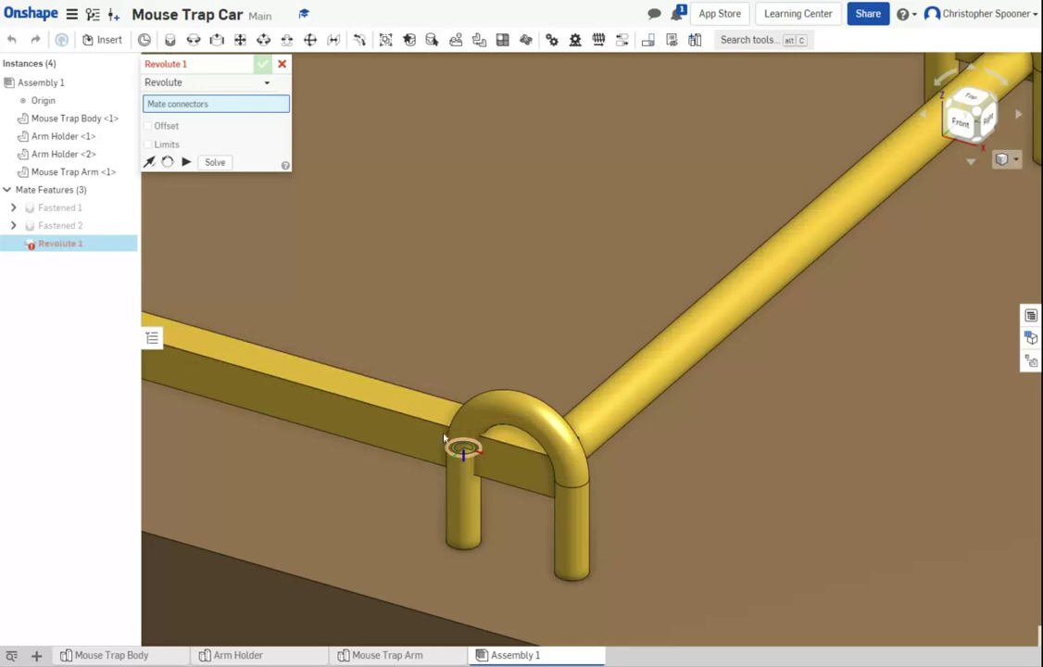
left_click(517, 460)
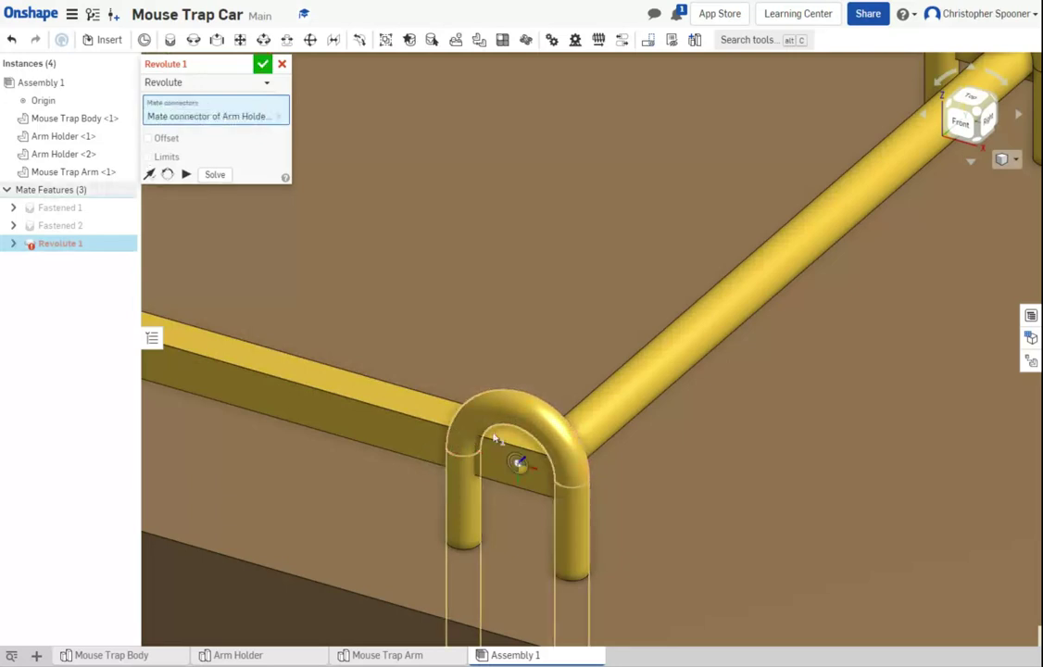
scroll(494, 437, "down", 6)
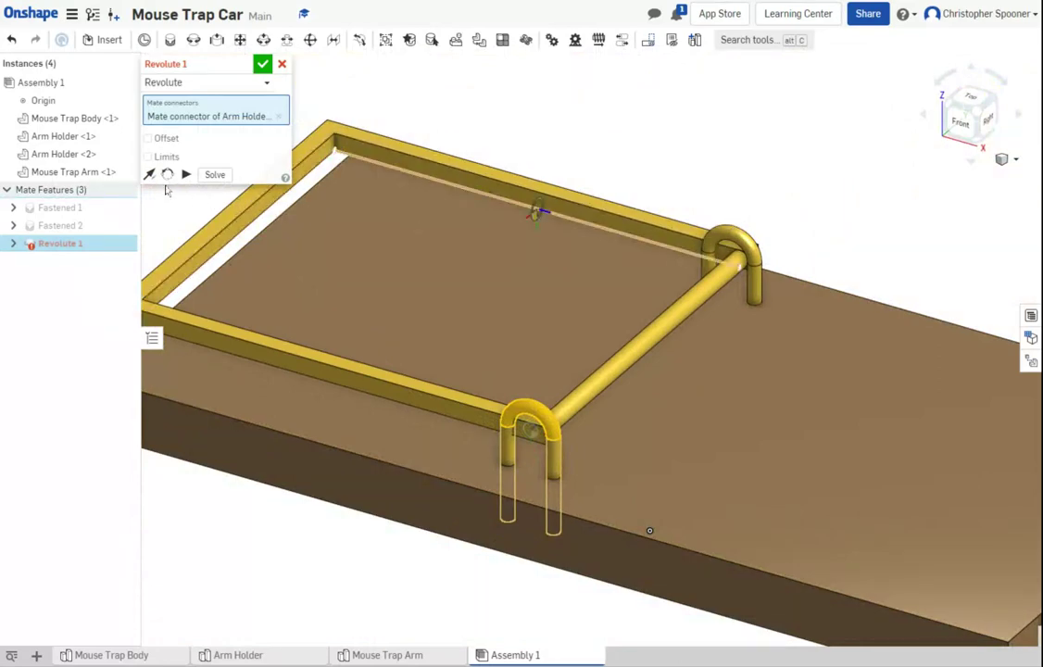
left_click(148, 137)
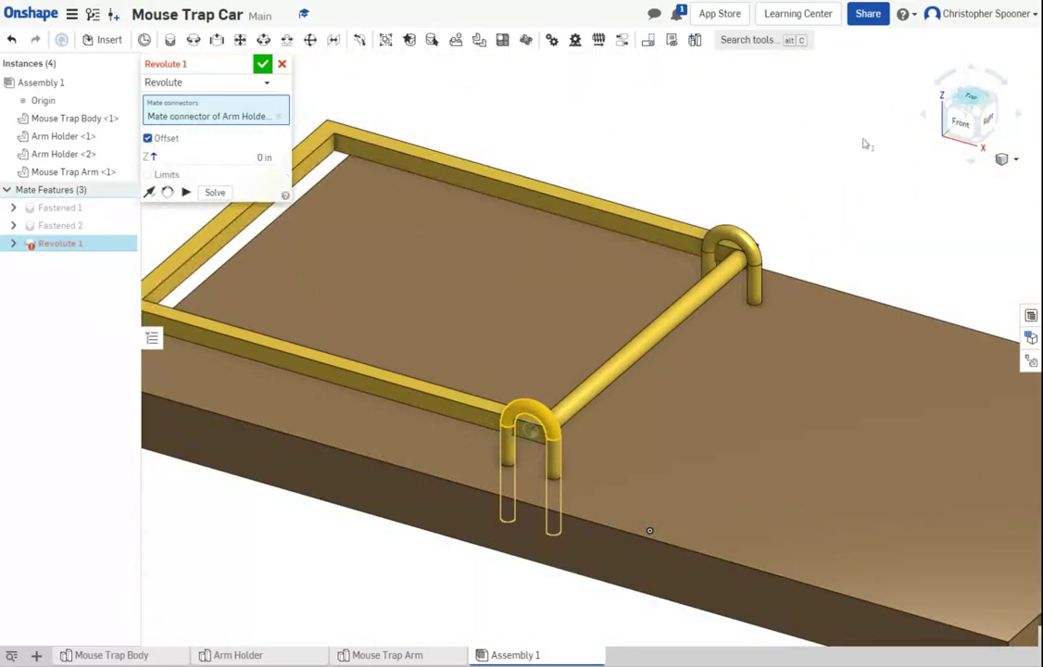
left_click(970, 97)
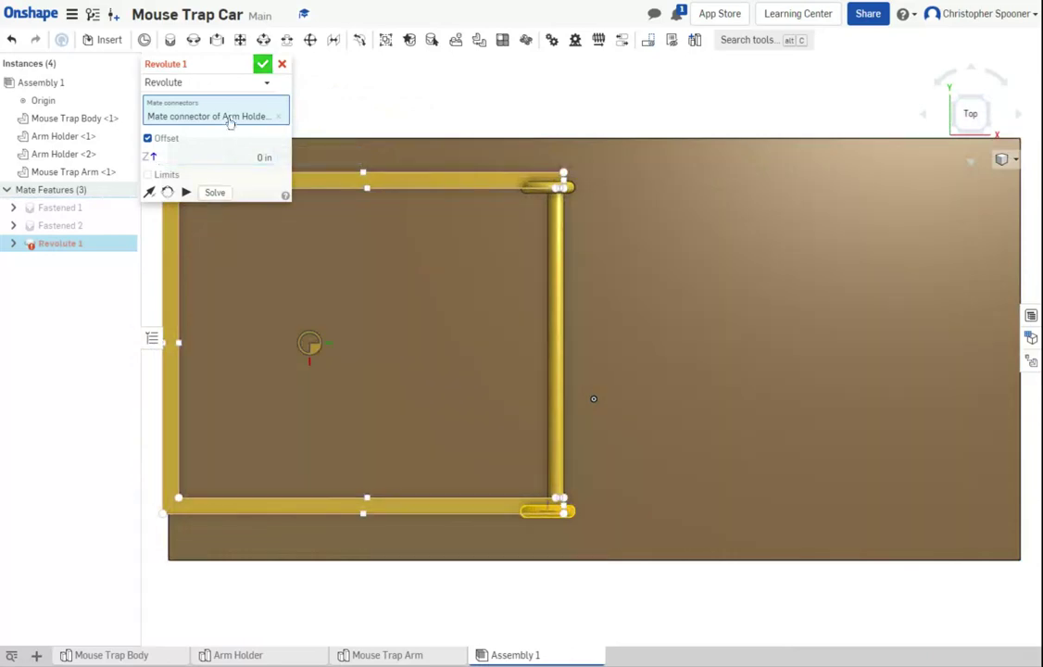
key("Return")
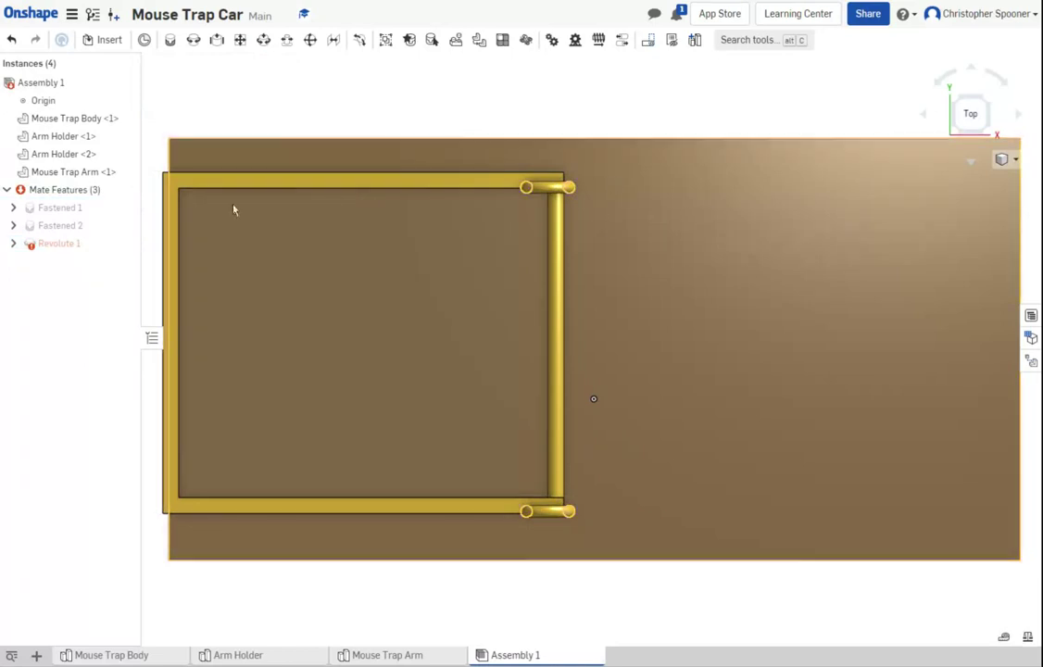
Move the Mouse Trap Arm clear of both arm holders, then delete the incomplete Revolute mate.
mouse_move(64, 243)
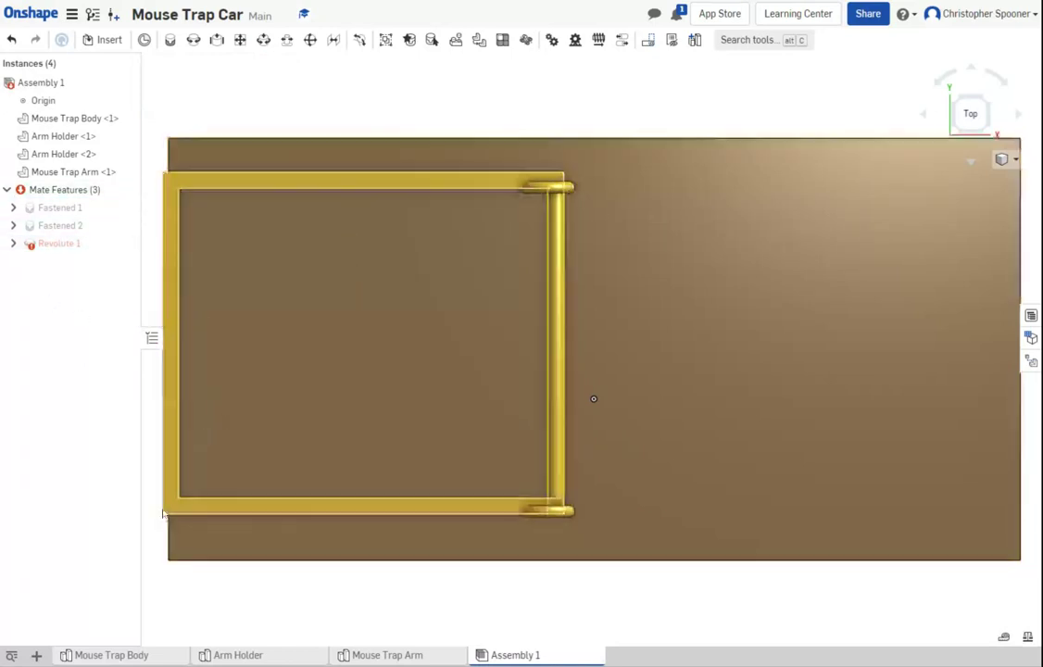
left_click_drag(164, 512, 233, 442)
right_click(48, 245)
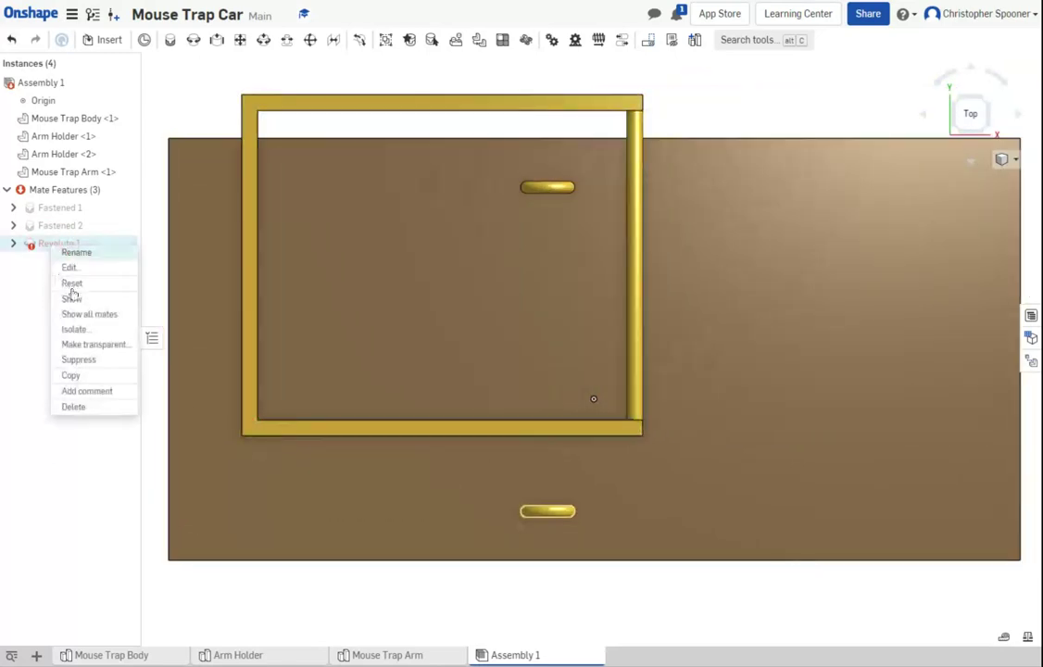
left_click(92, 407)
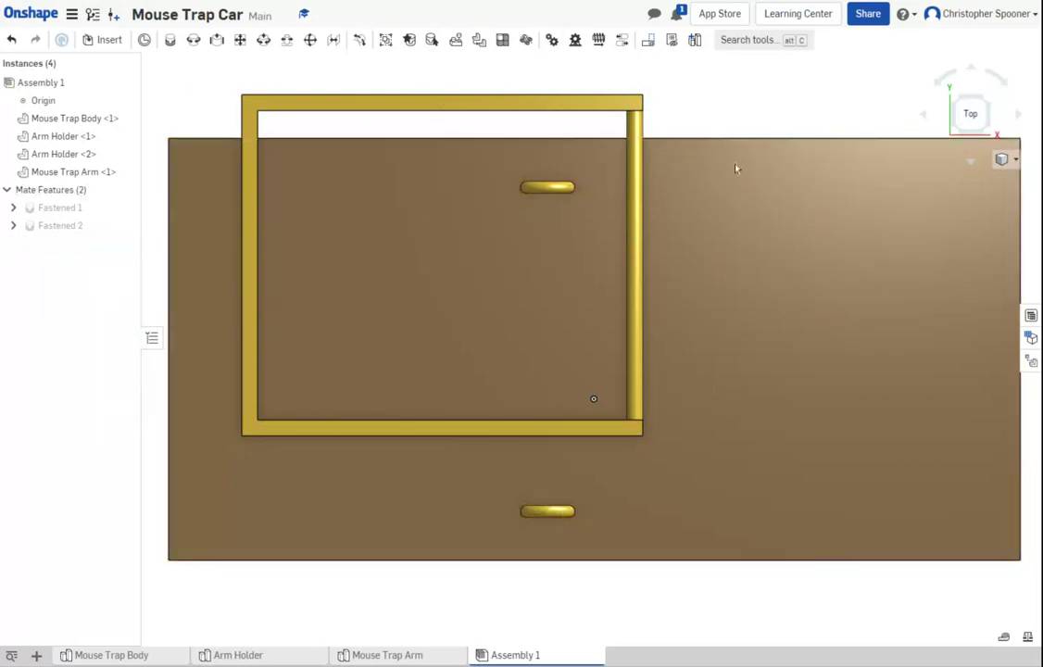